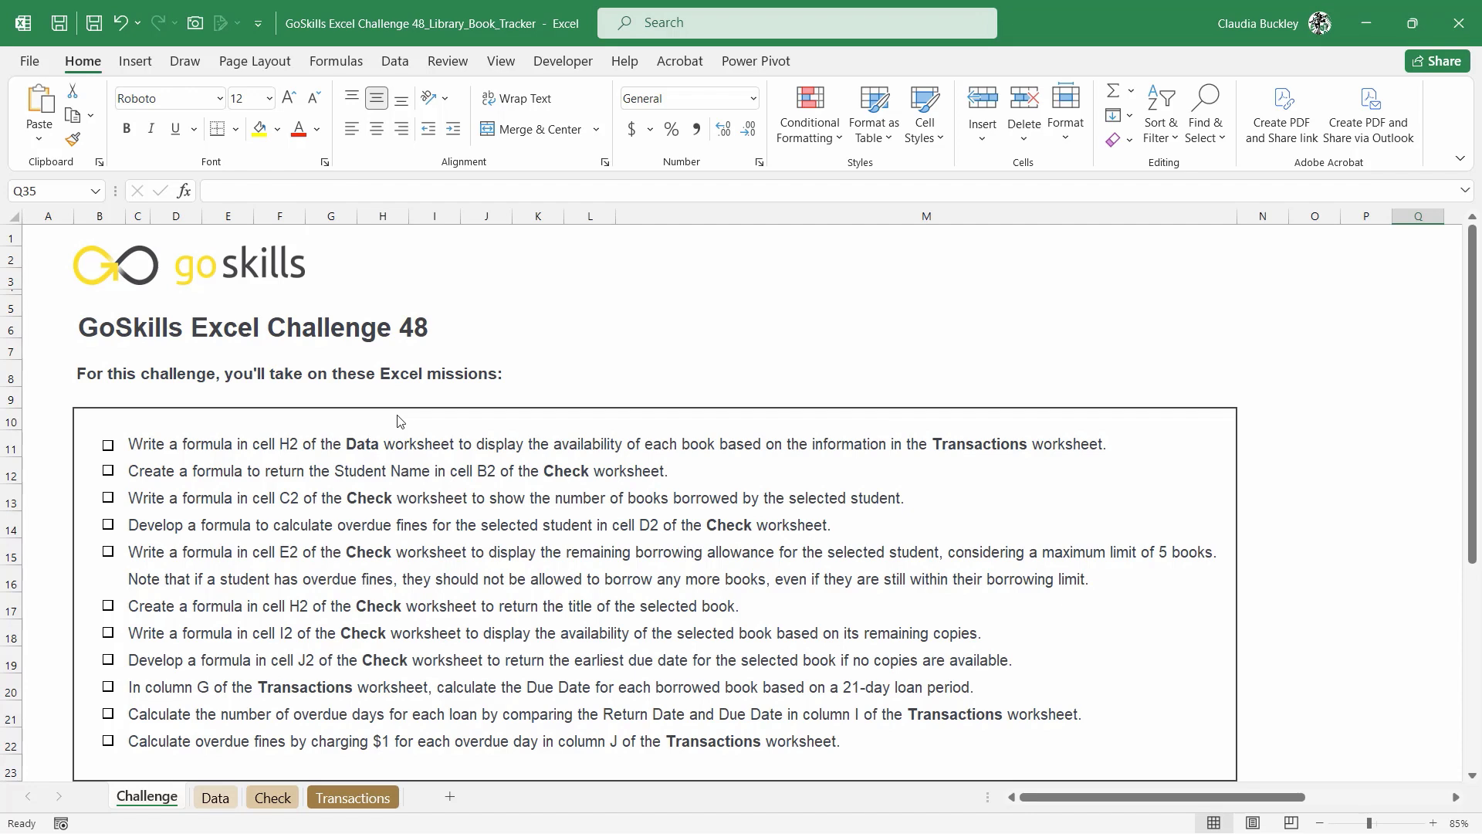
# In cell H2 of the Data sheet, start a COUNTIFS formula matching Transactions[Book ID] against the row's own Book ID
pyautogui.click(216, 798)
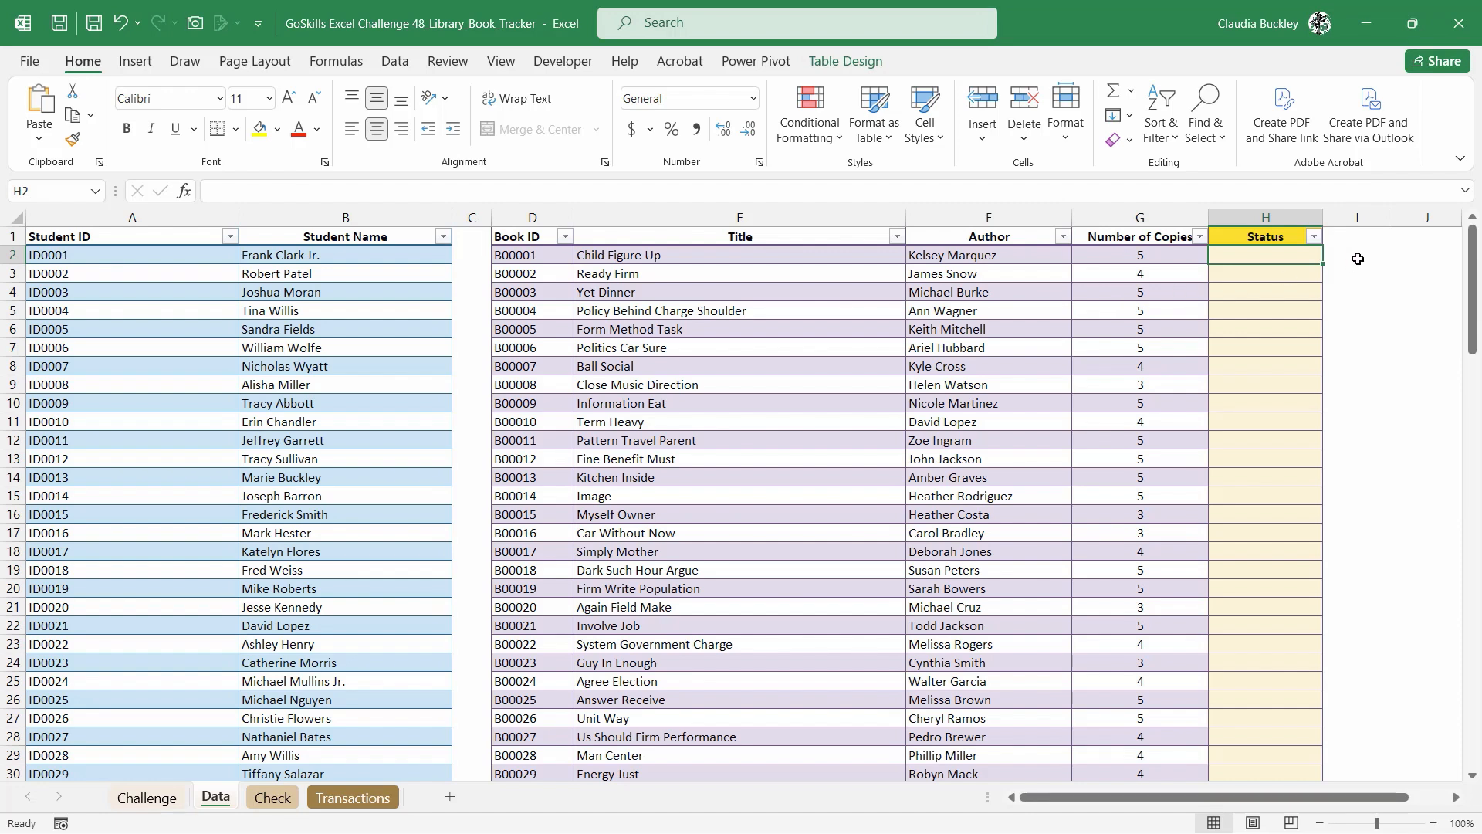
pyautogui.write('=c')
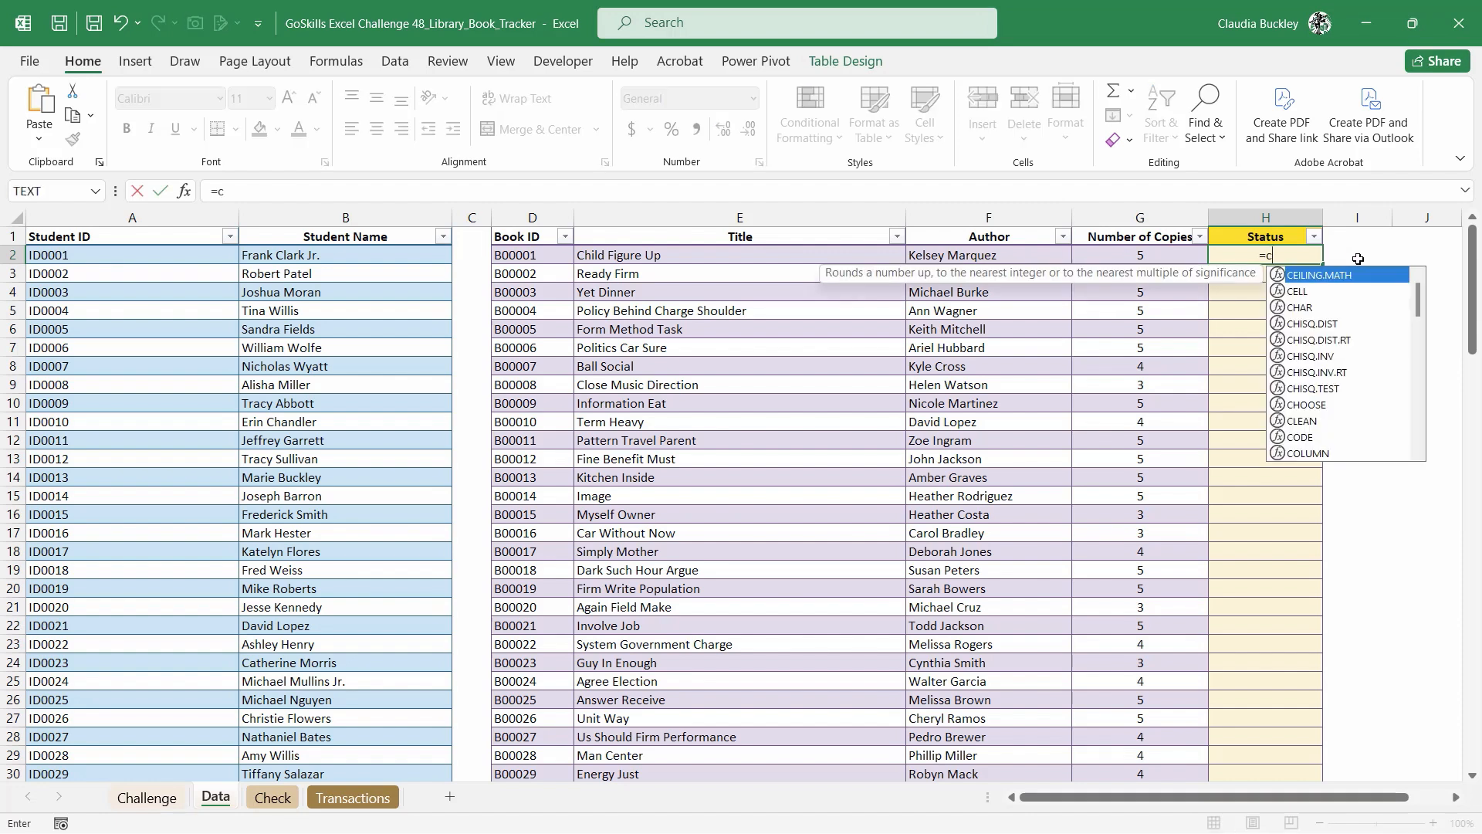
pyautogui.write('ountifs(')
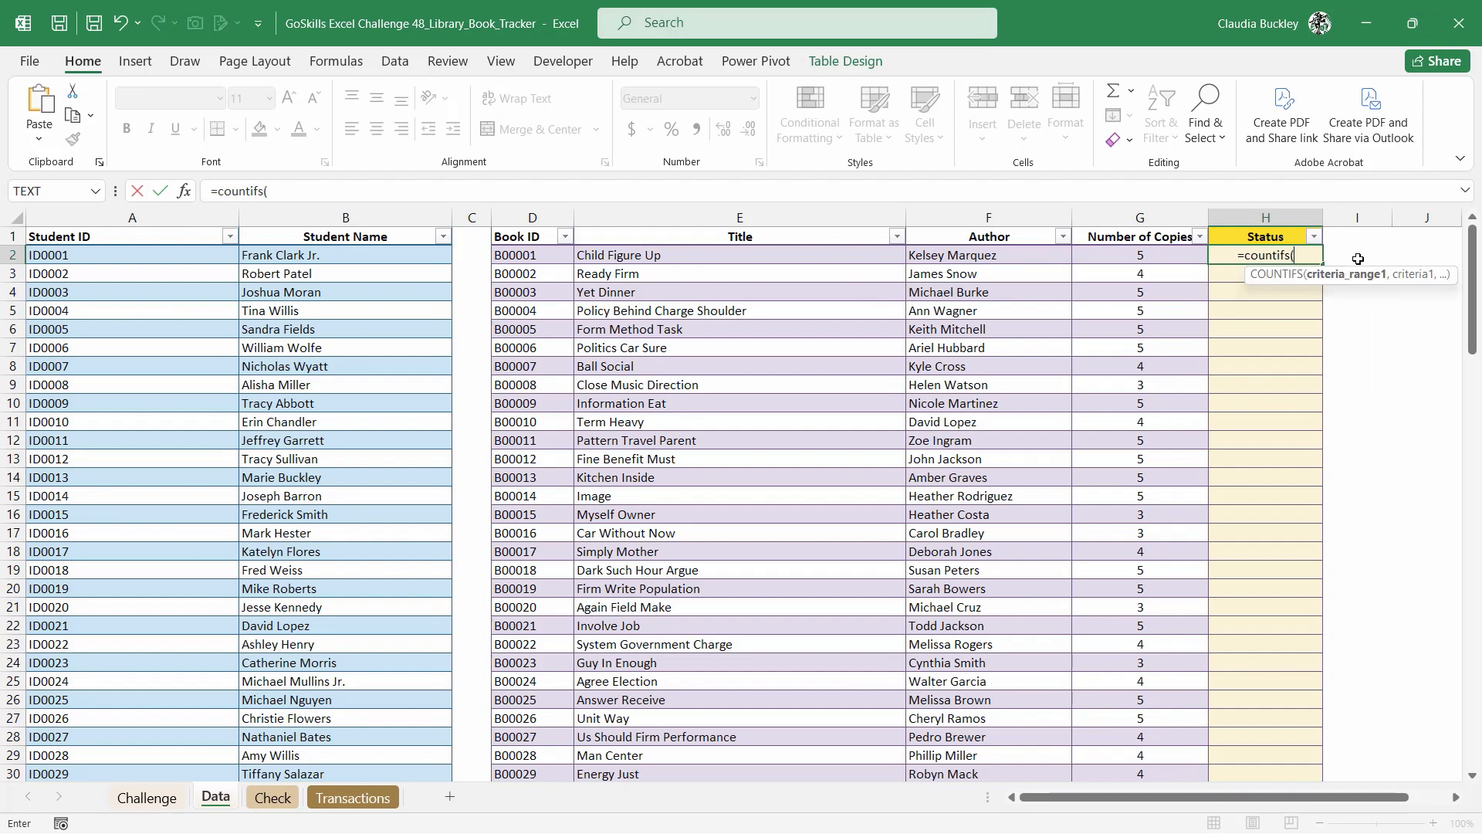
pyautogui.click(344, 795)
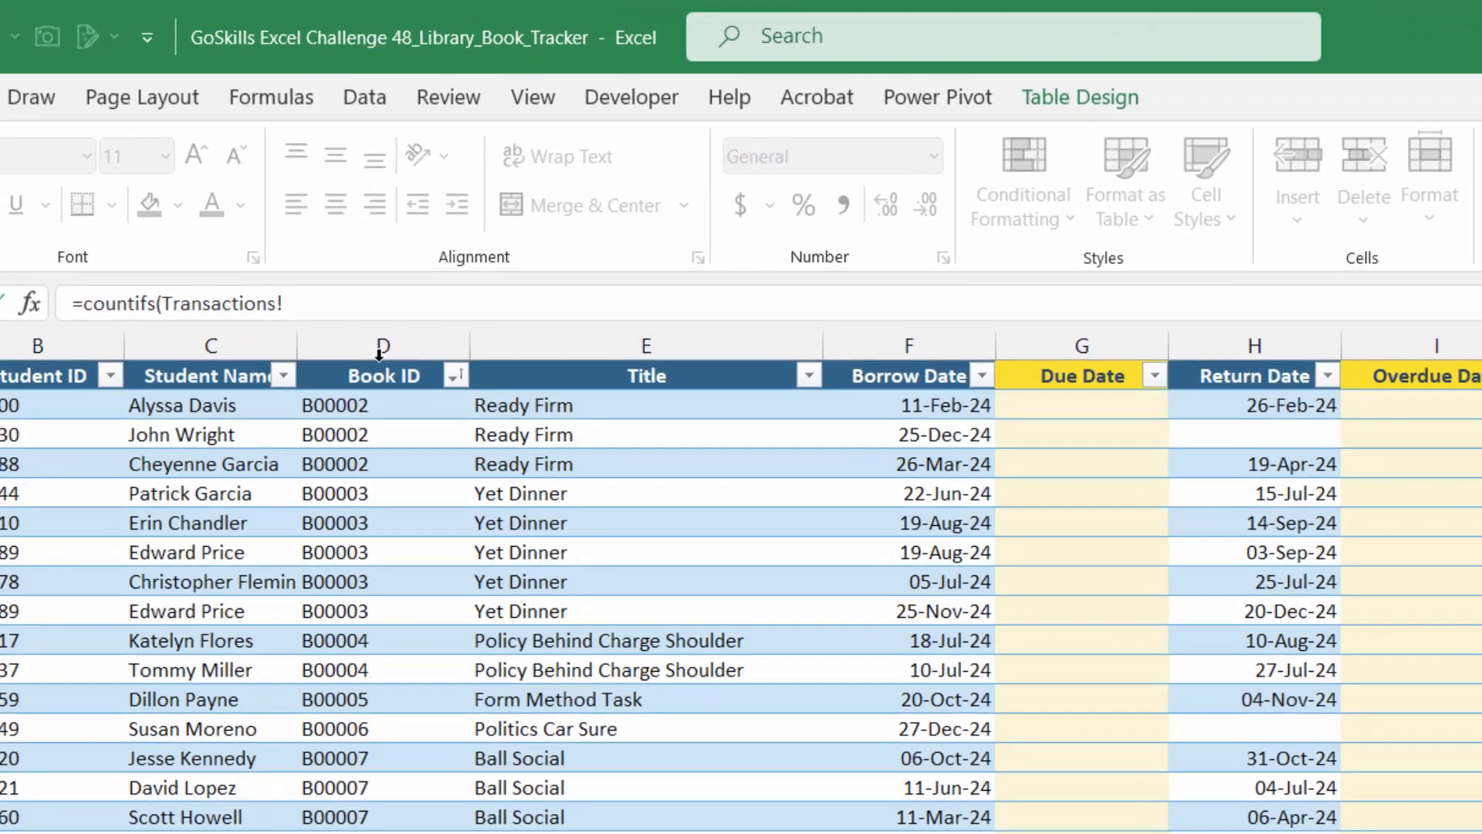
pyautogui.click(403, 227)
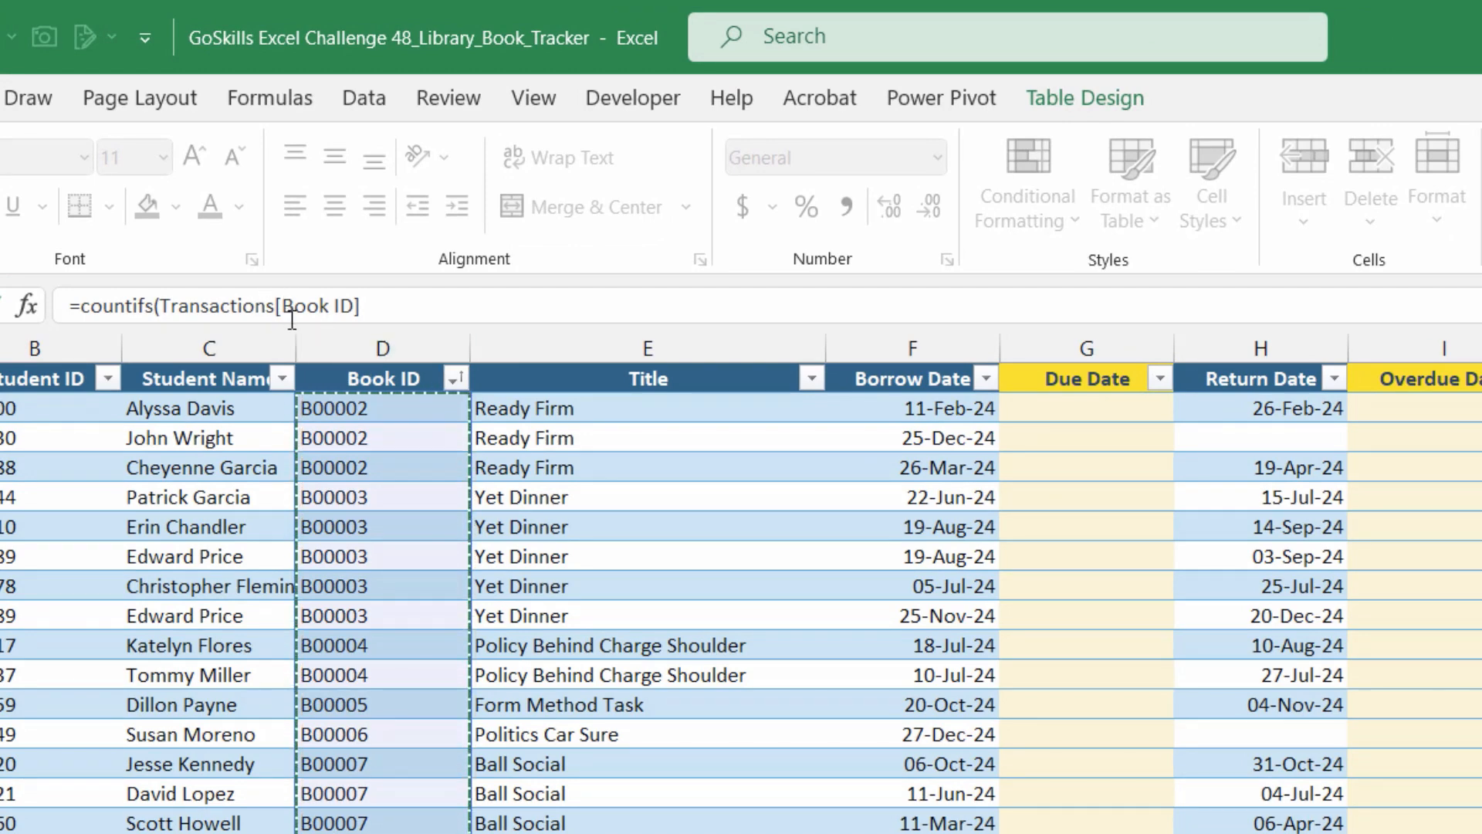
pyautogui.write(',')
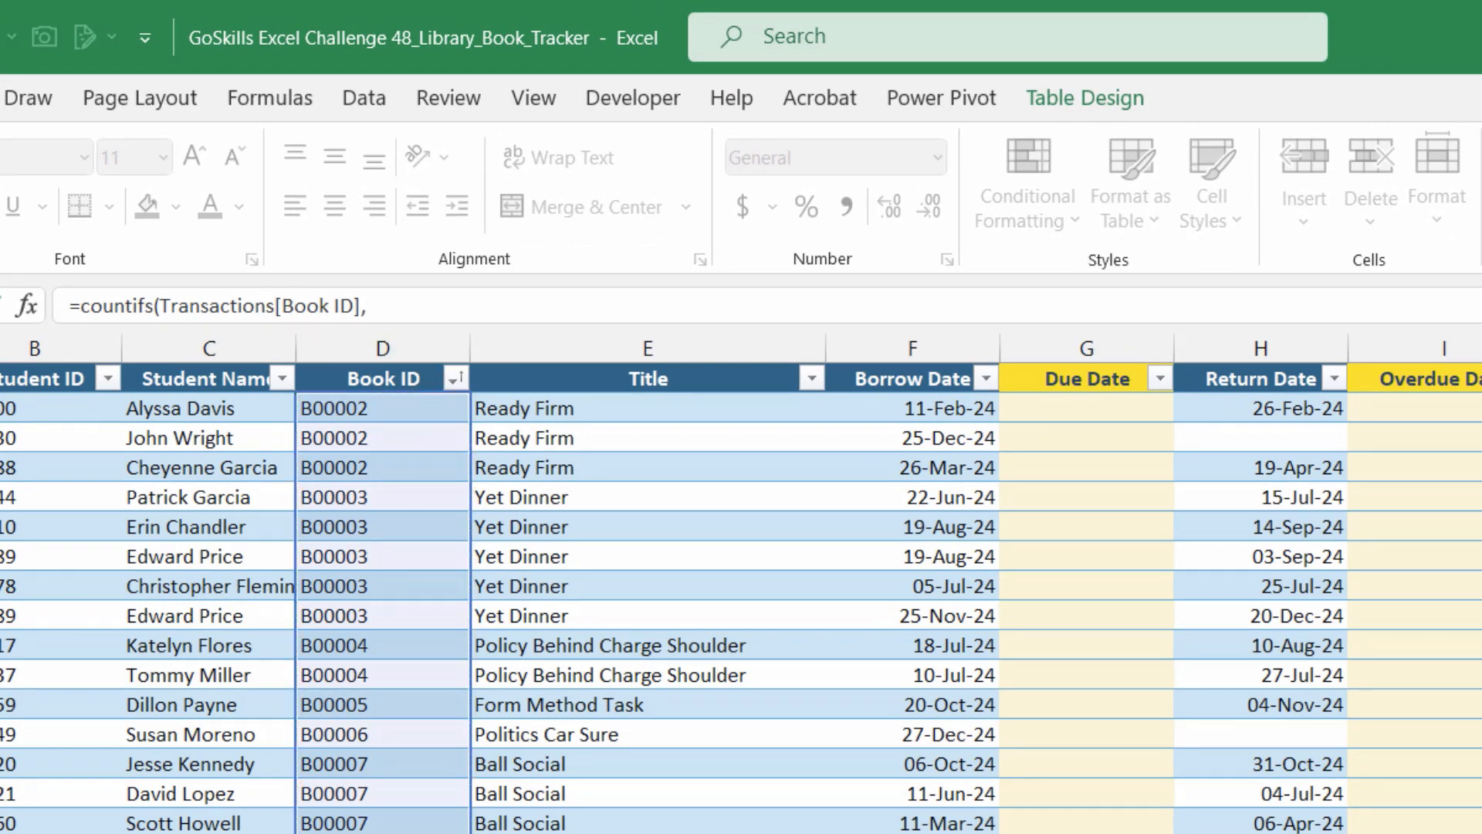
pyautogui.hotkey('ctrl', 'pagedown')
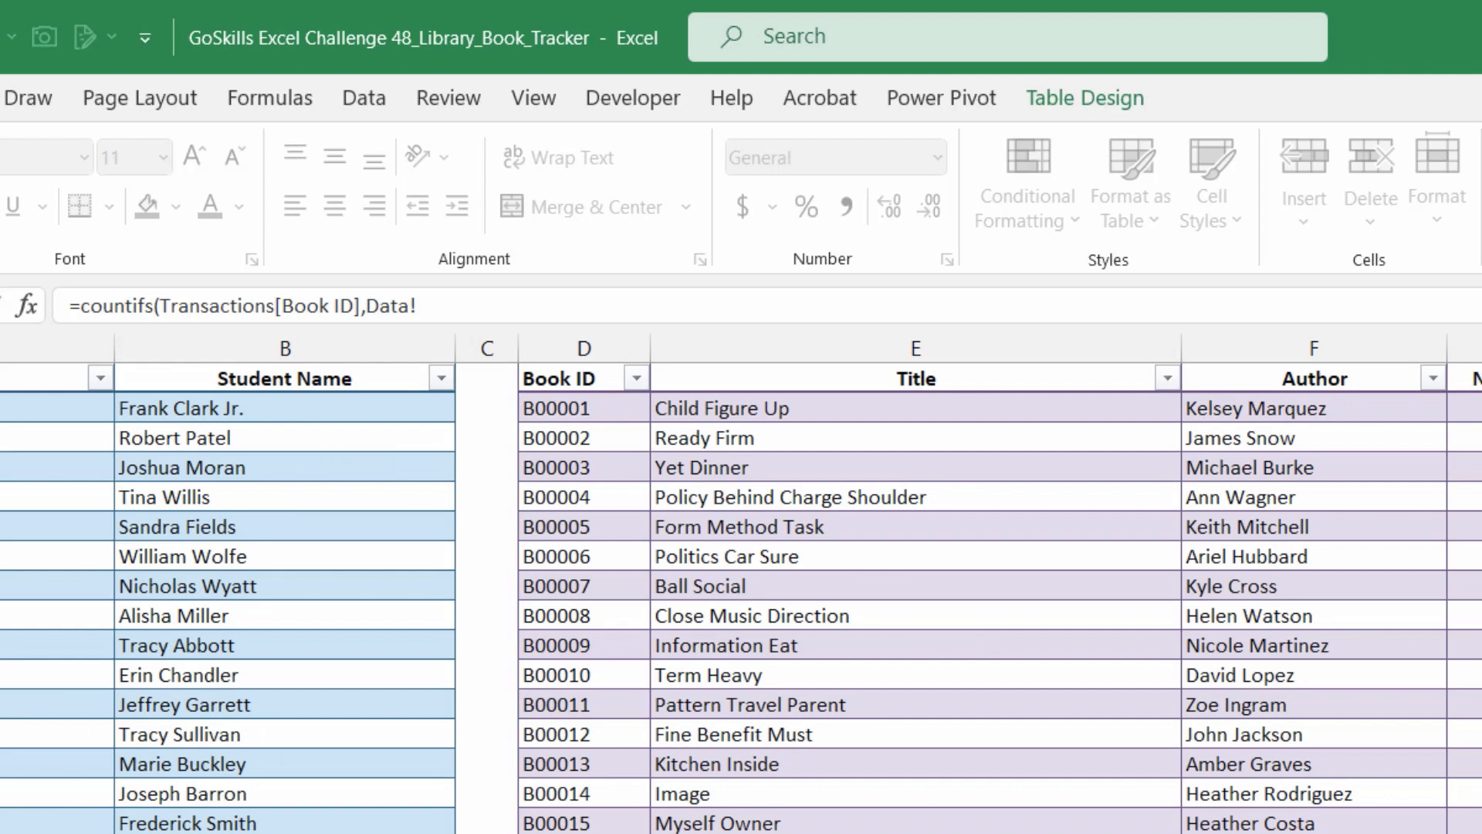
pyautogui.click(594, 407)
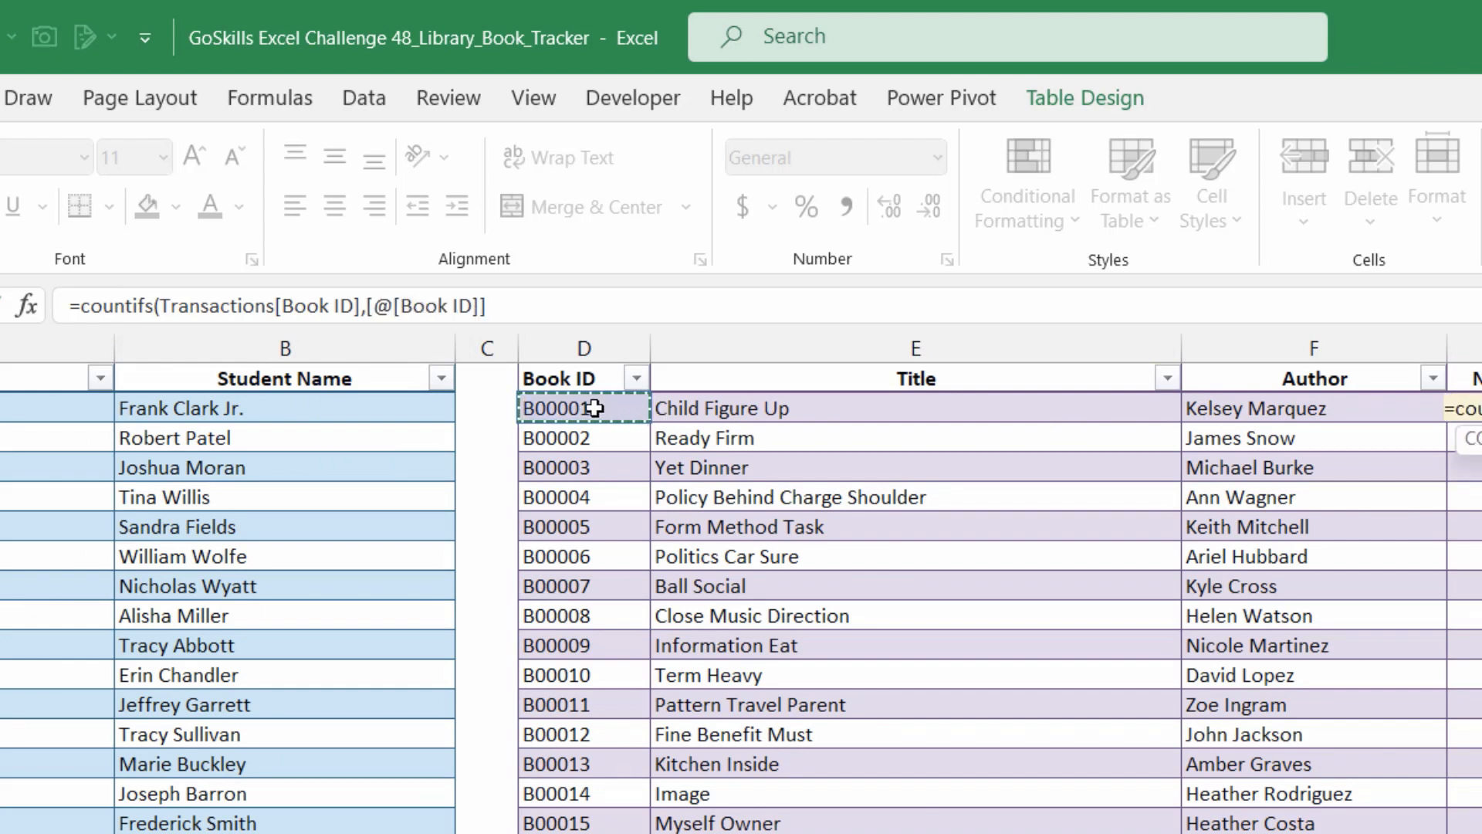
# Add a second COUNTIFS criterion requiring Transactions[Return Date] to equal "", and complete the formula
pyautogui.write(',')
pyautogui.hotkey('ctrl', 'pageup')
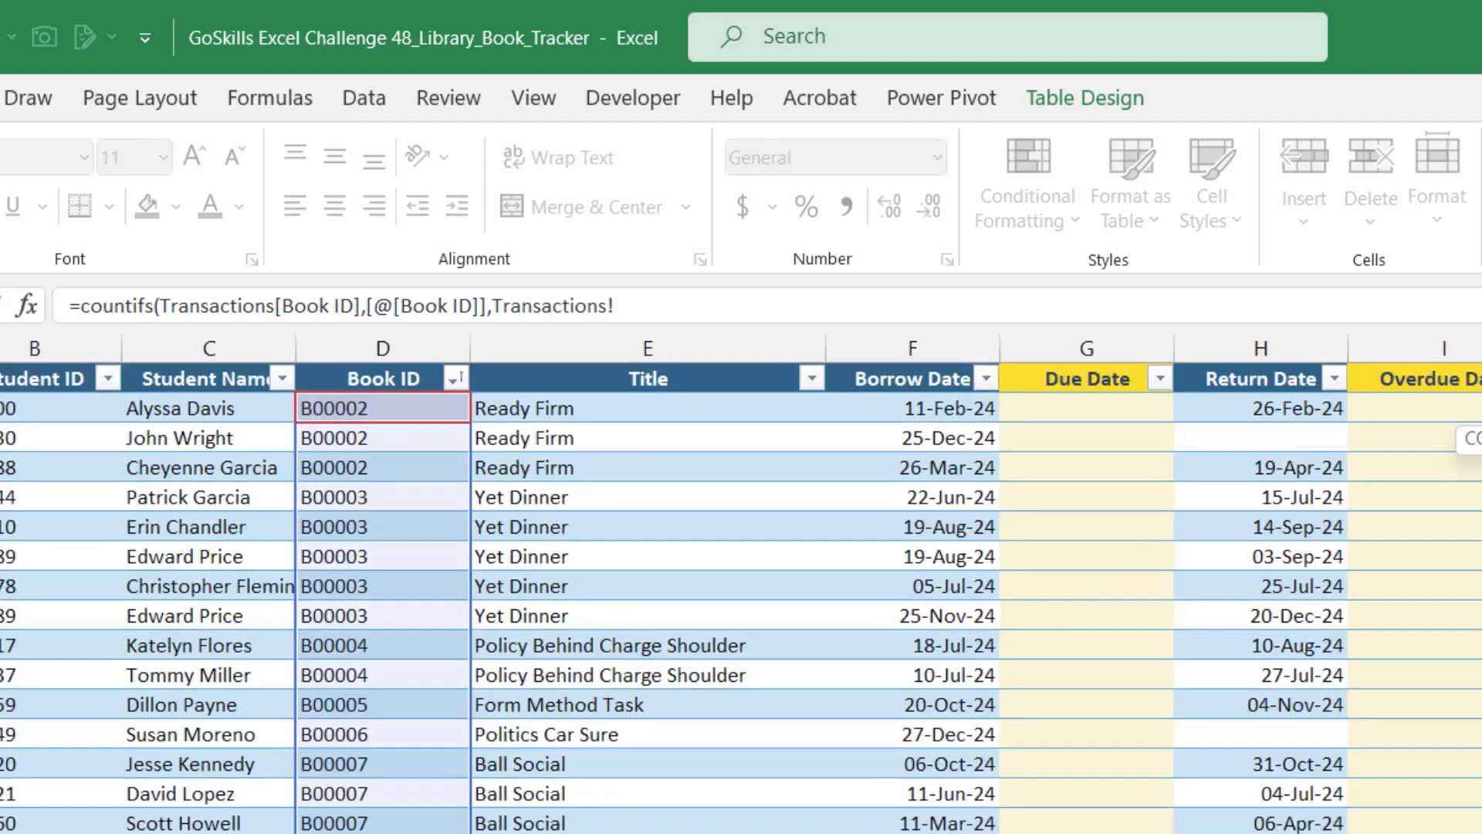
pyautogui.click(1241, 369)
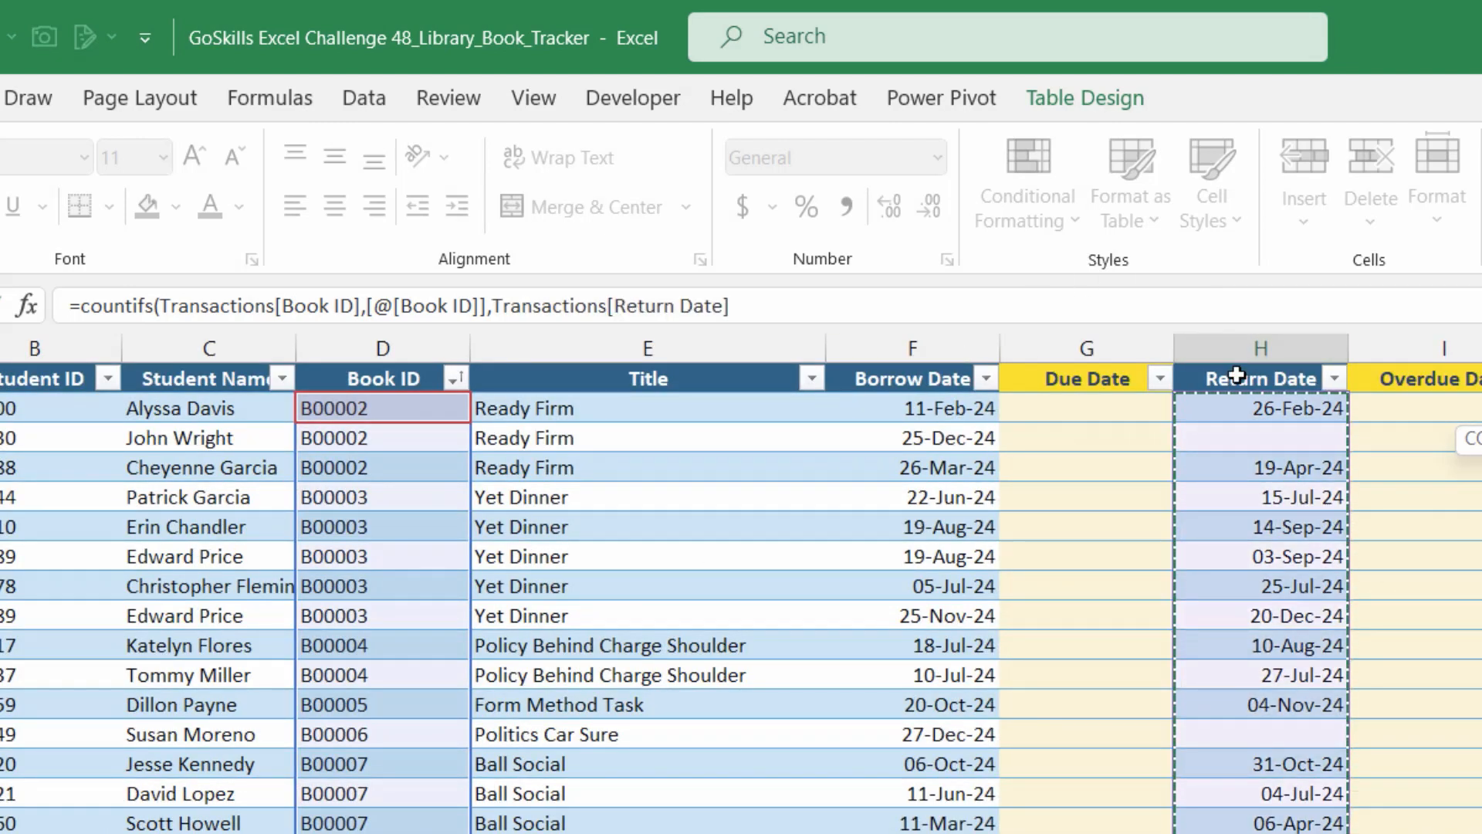
pyautogui.write(',""')
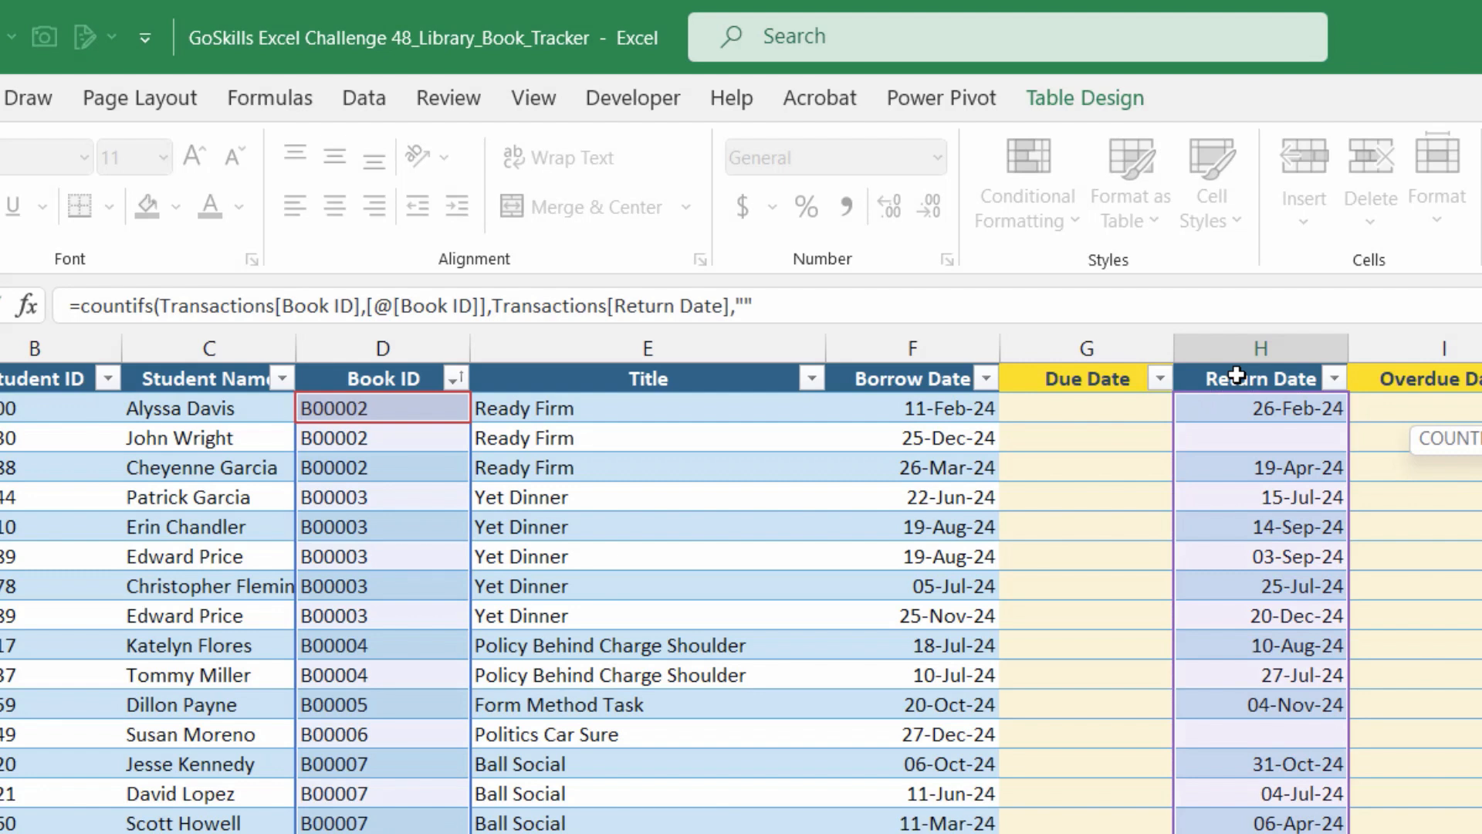
pyautogui.write(')')
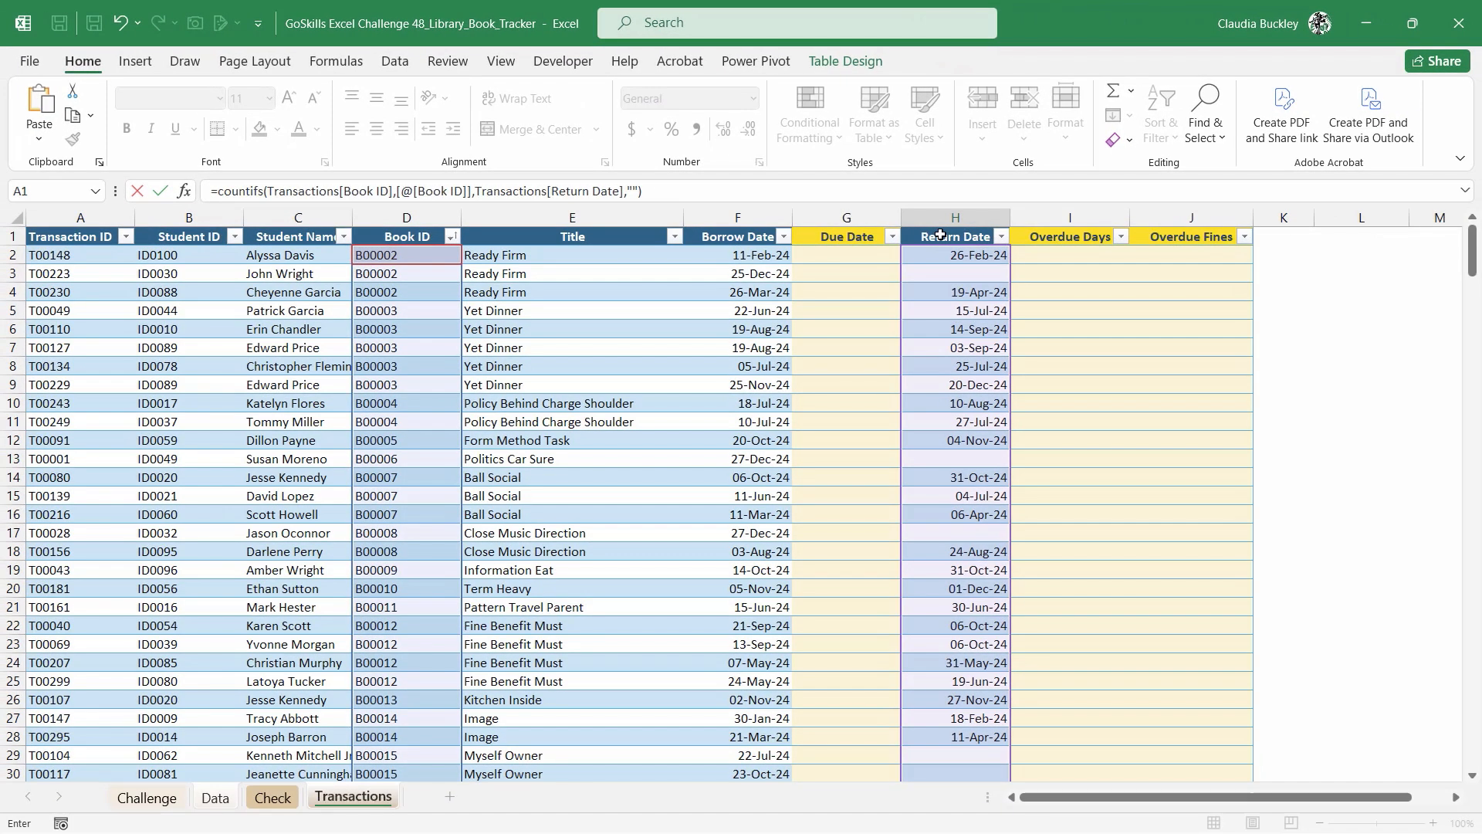
pyautogui.press('Return')
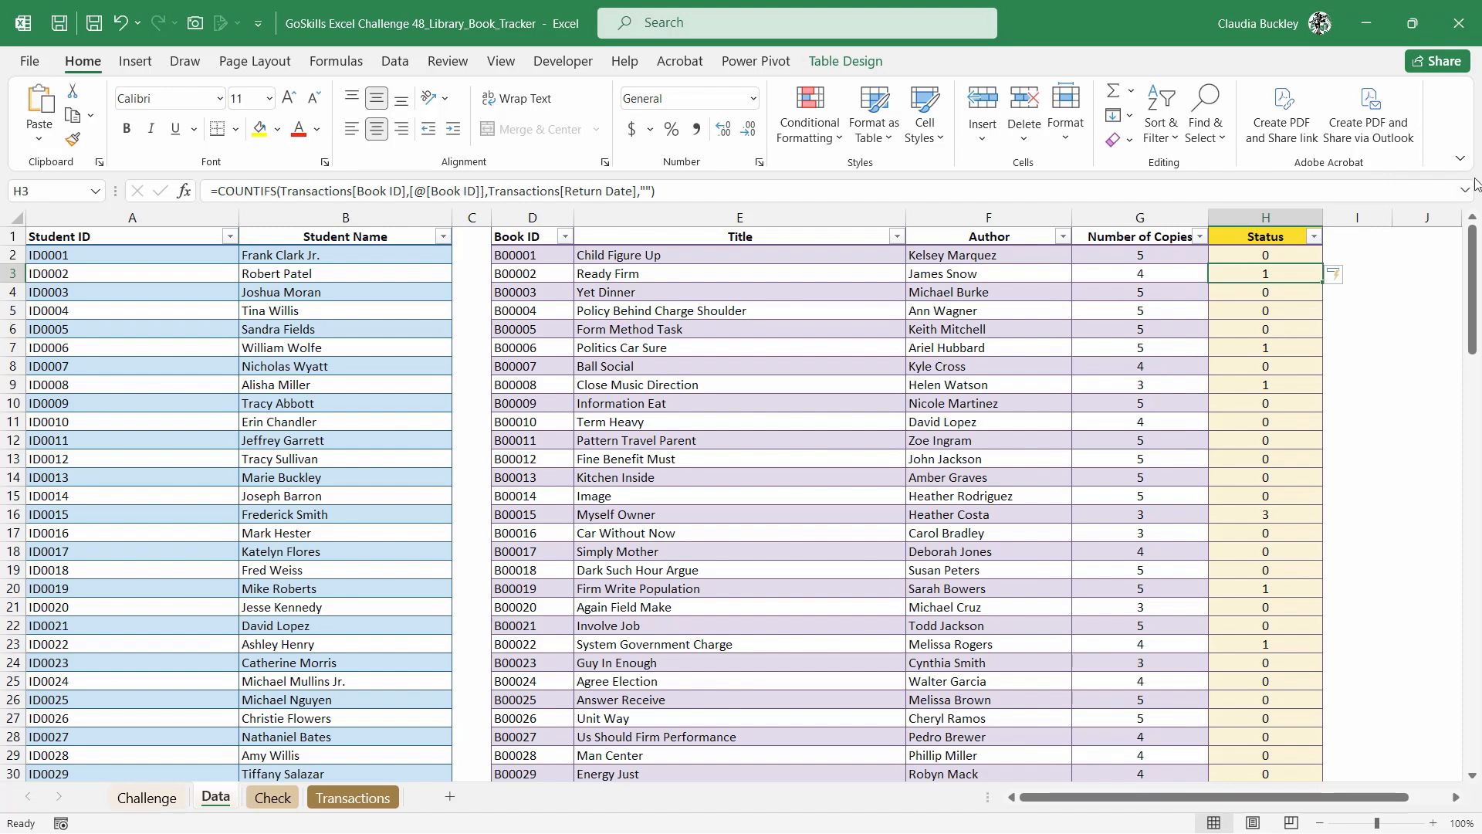
# Wrap the COUNTIFS formula in H2 in an IF that tests whether the count is less than [@[Number of Copies]]
pyautogui.click(1296, 256)
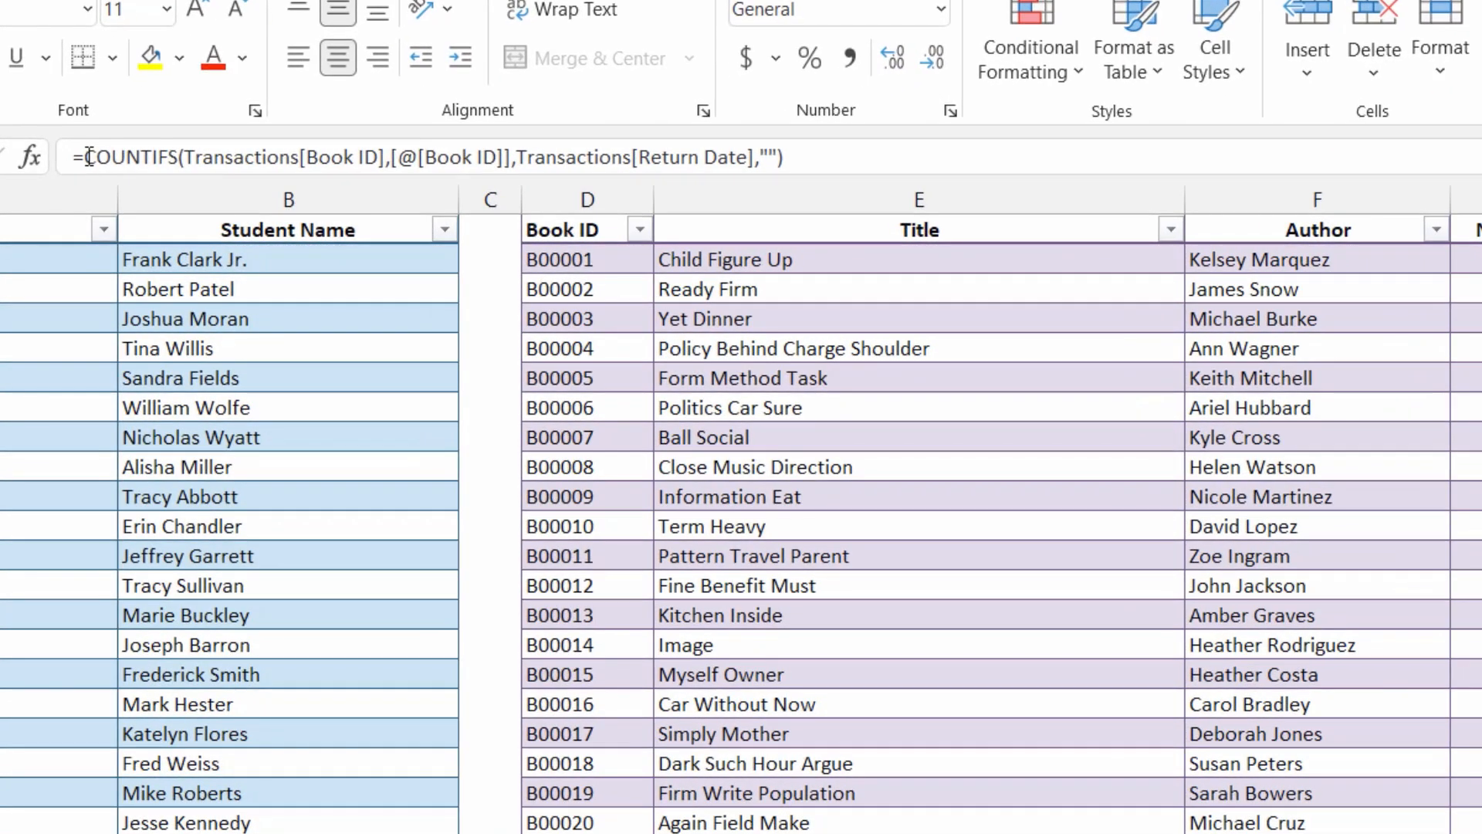
pyautogui.click(203, 187)
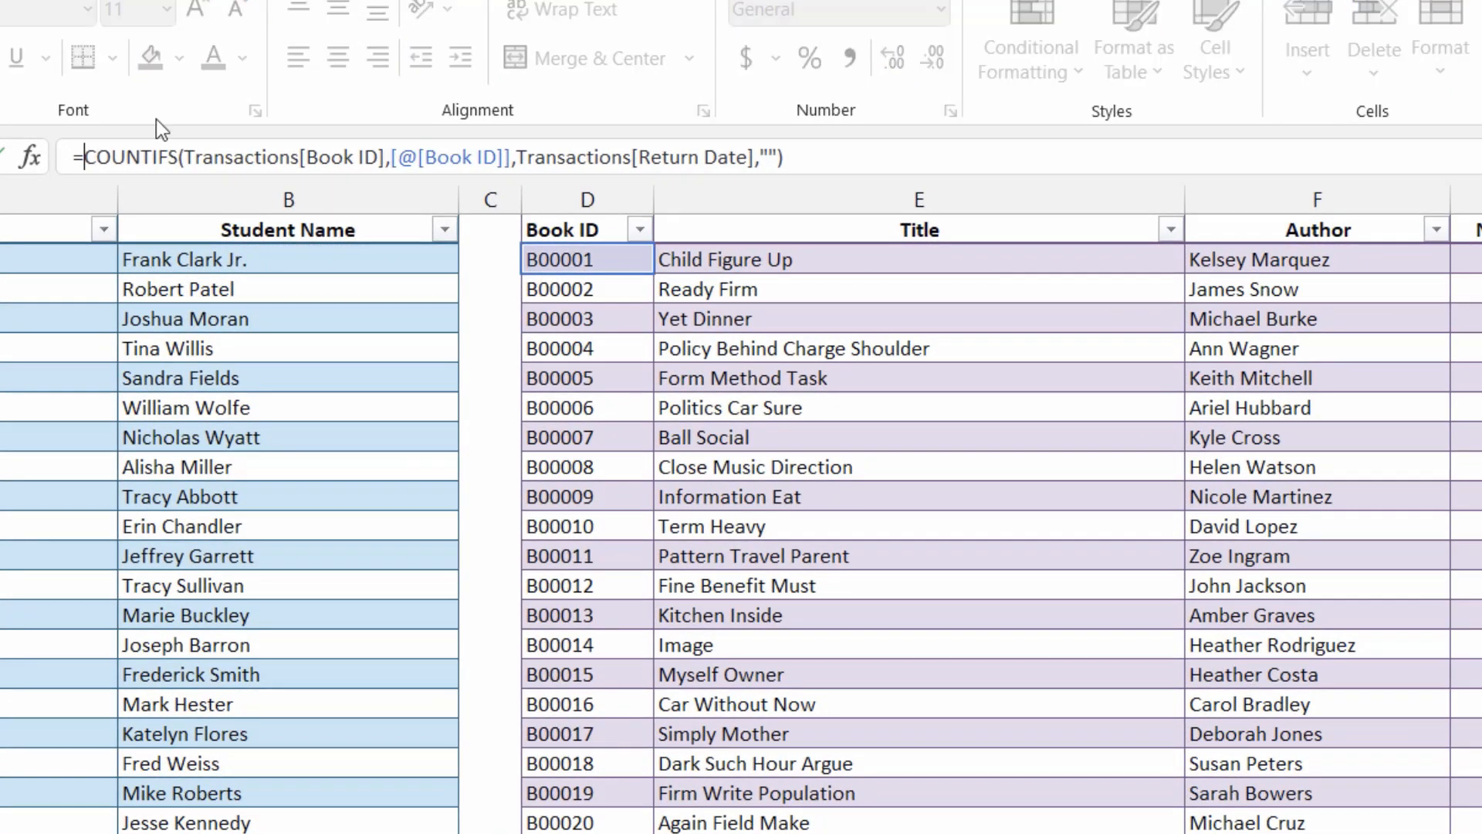
pyautogui.write('IF')
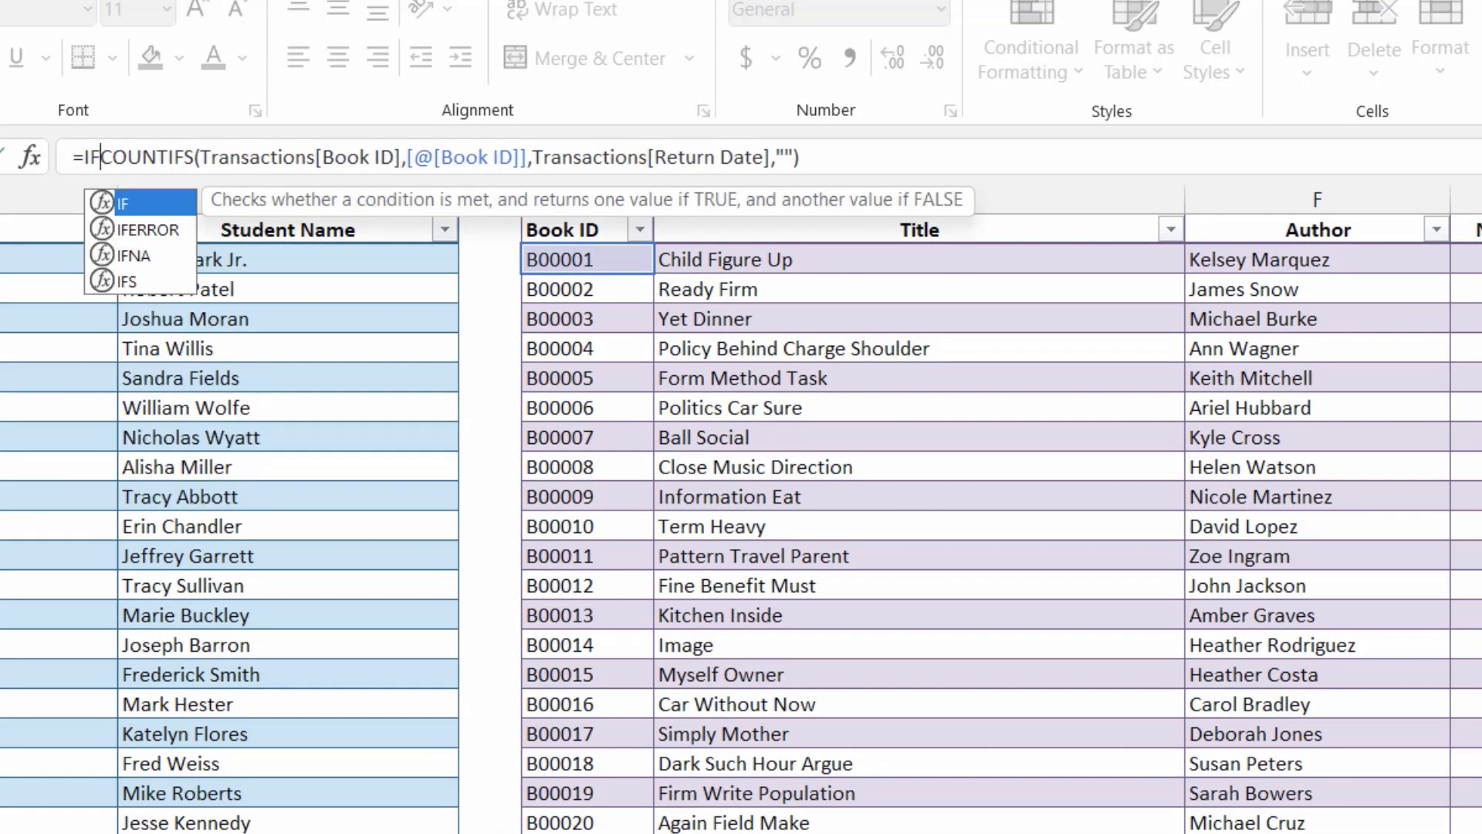
pyautogui.write('(')
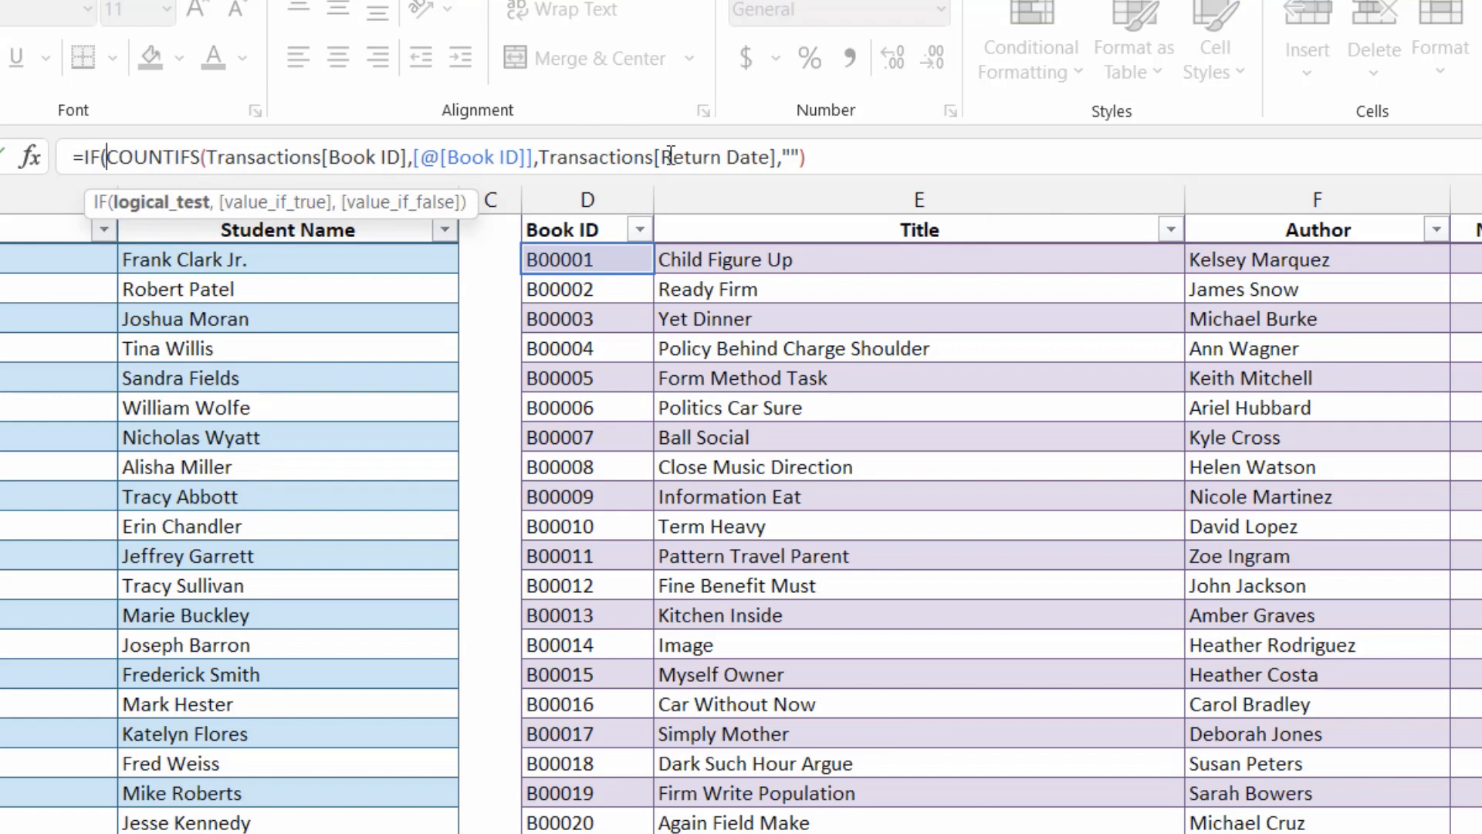
pyautogui.write('<')
pyautogui.click(1465, 260)
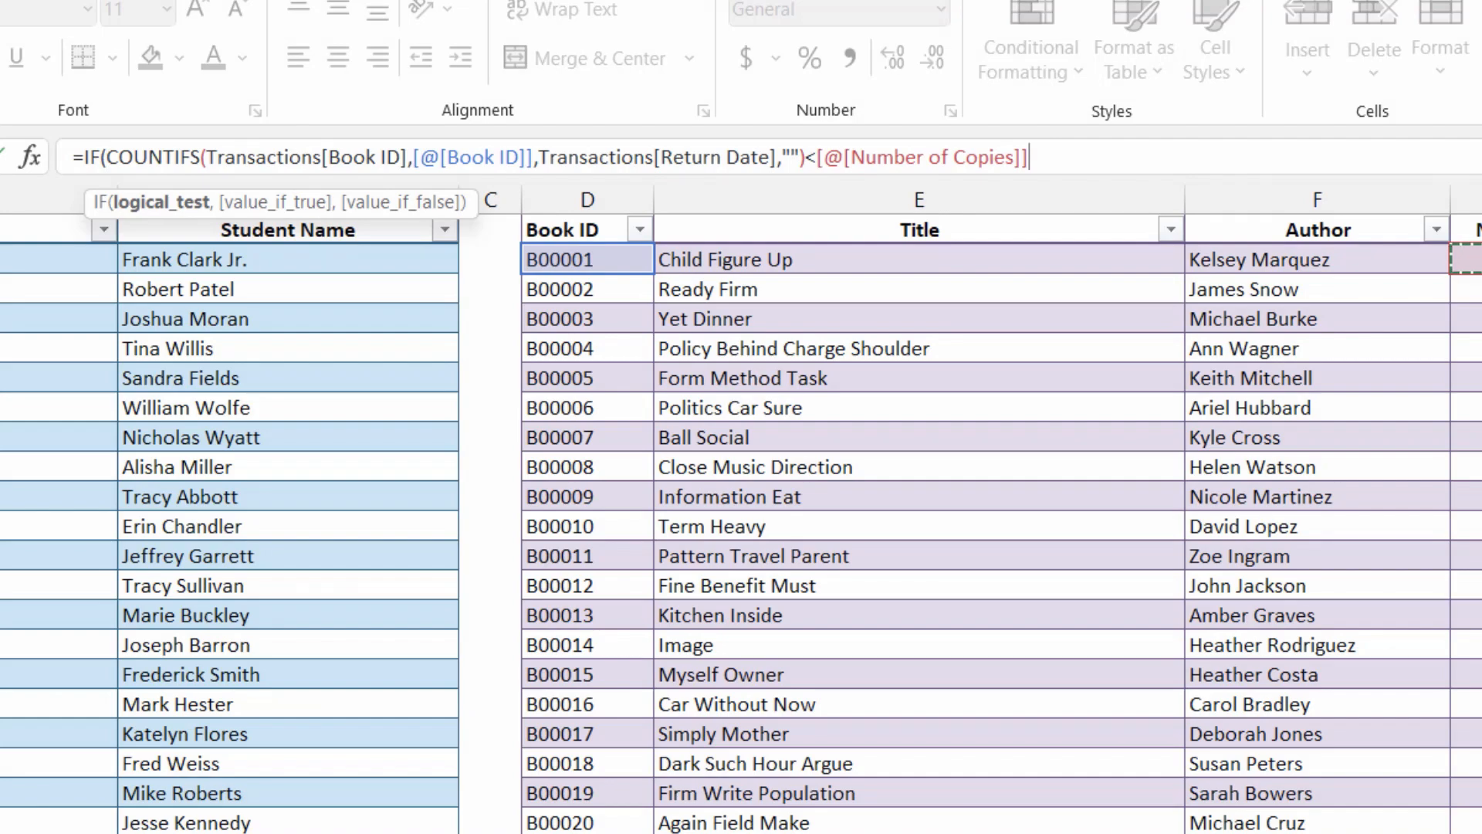
# Make the IF return "Available" when true and "Not Available" when false, enter the formula, and review the Status column
pyautogui.write(',"')
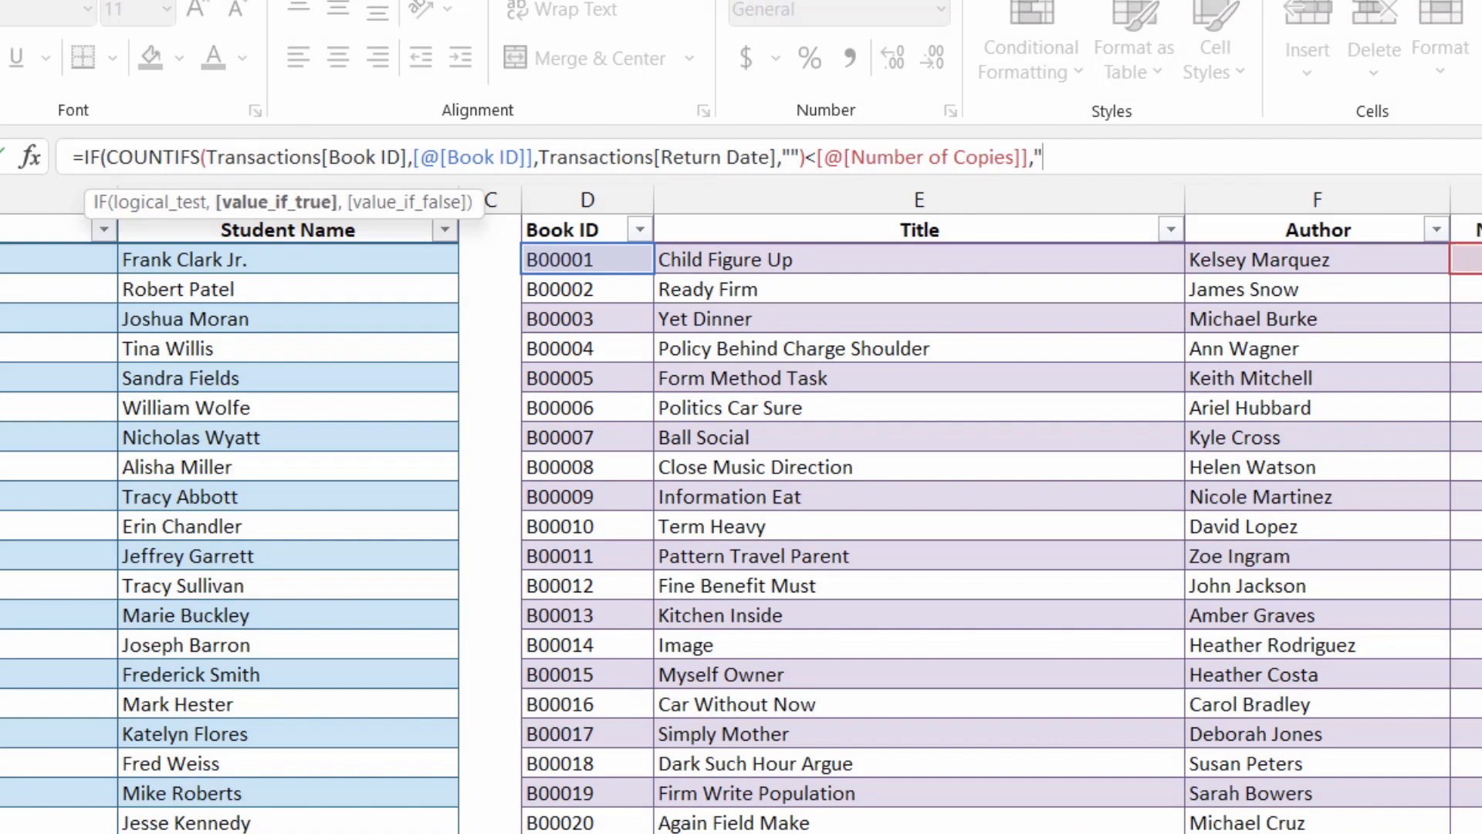
pyautogui.write('Avai')
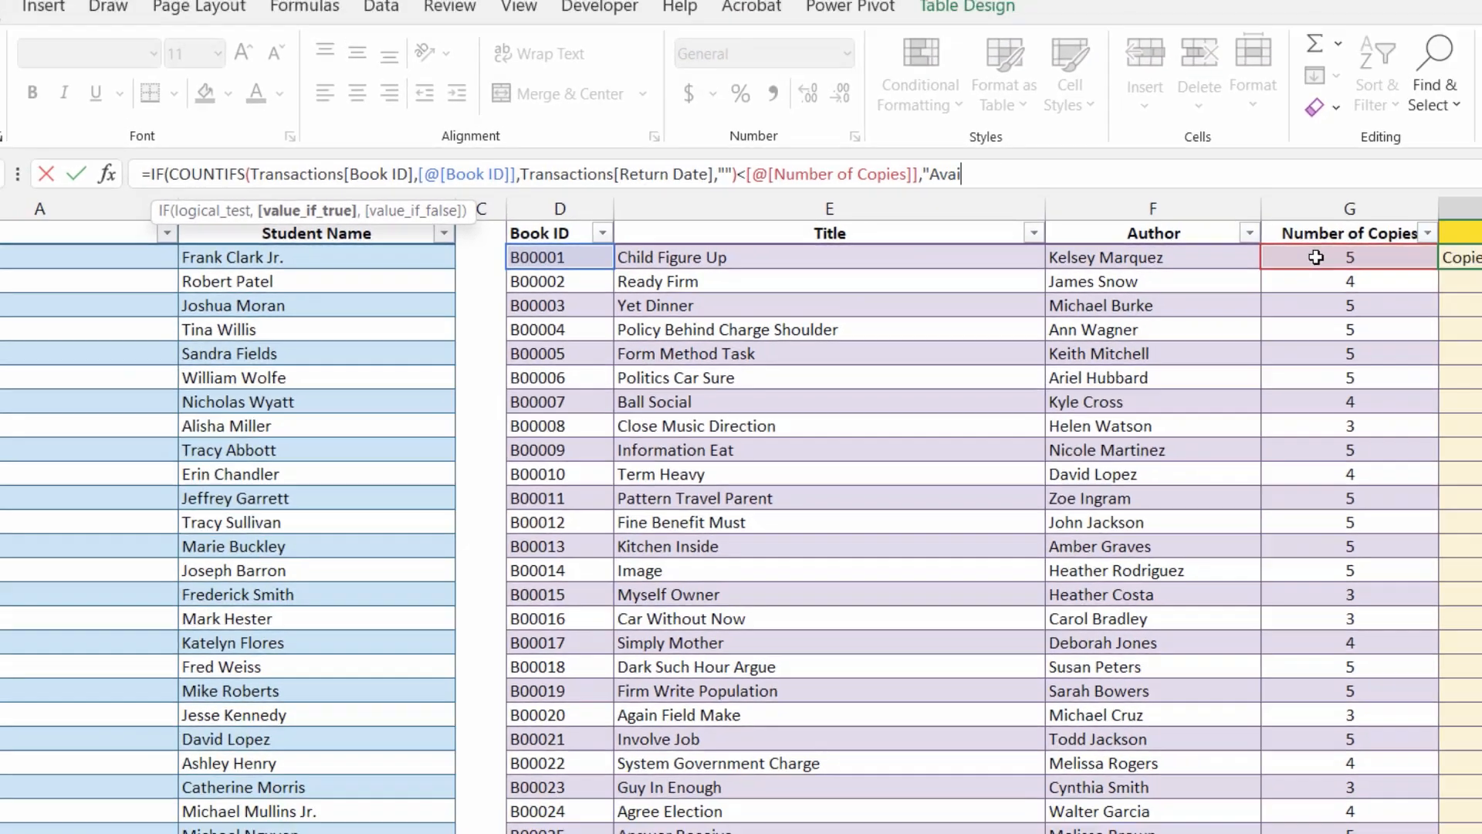
pyautogui.write('lable",')
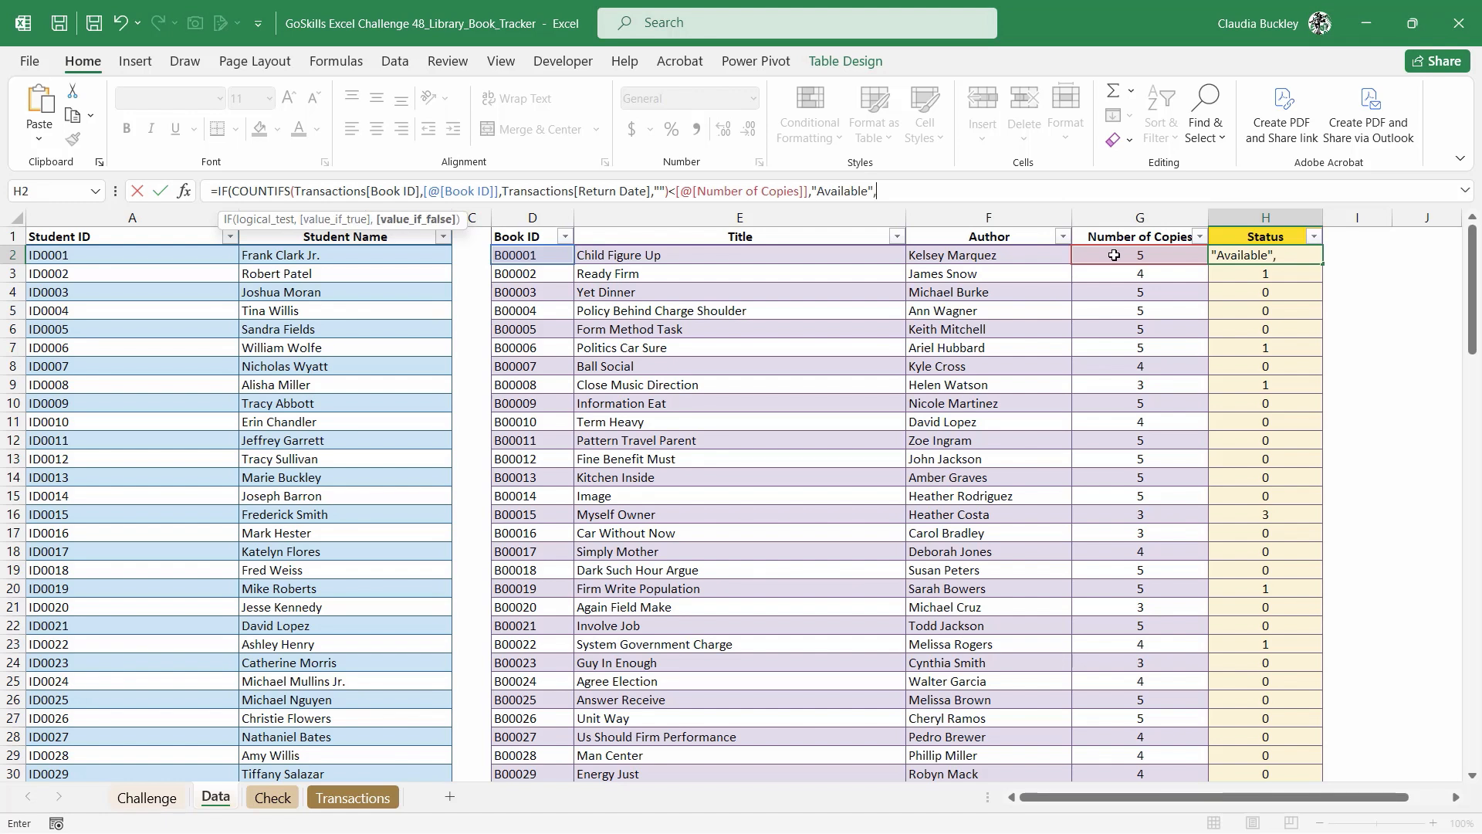
pyautogui.write('"Not Avai')
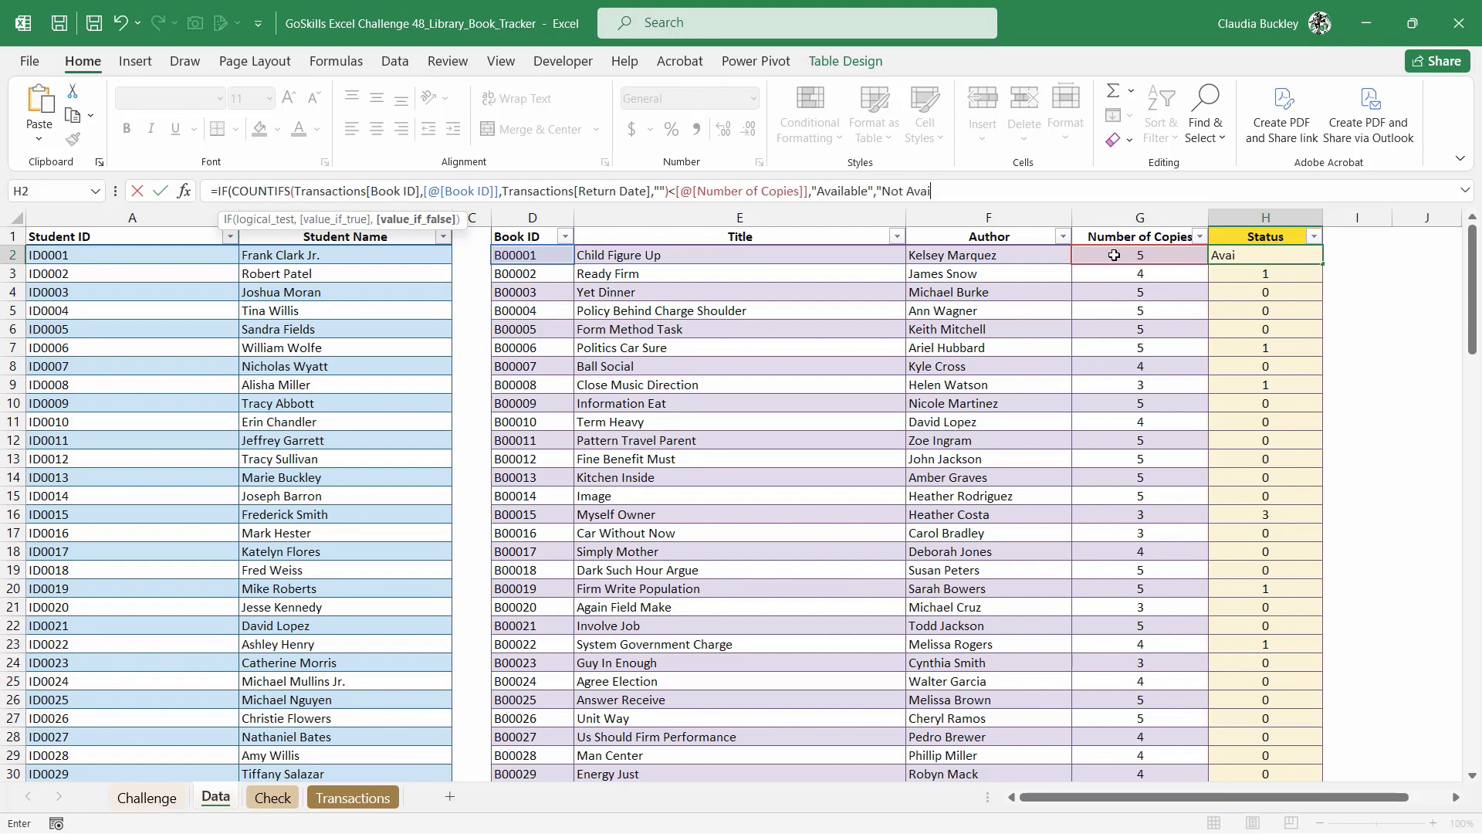
pyautogui.write('lable")')
pyautogui.press('Return')
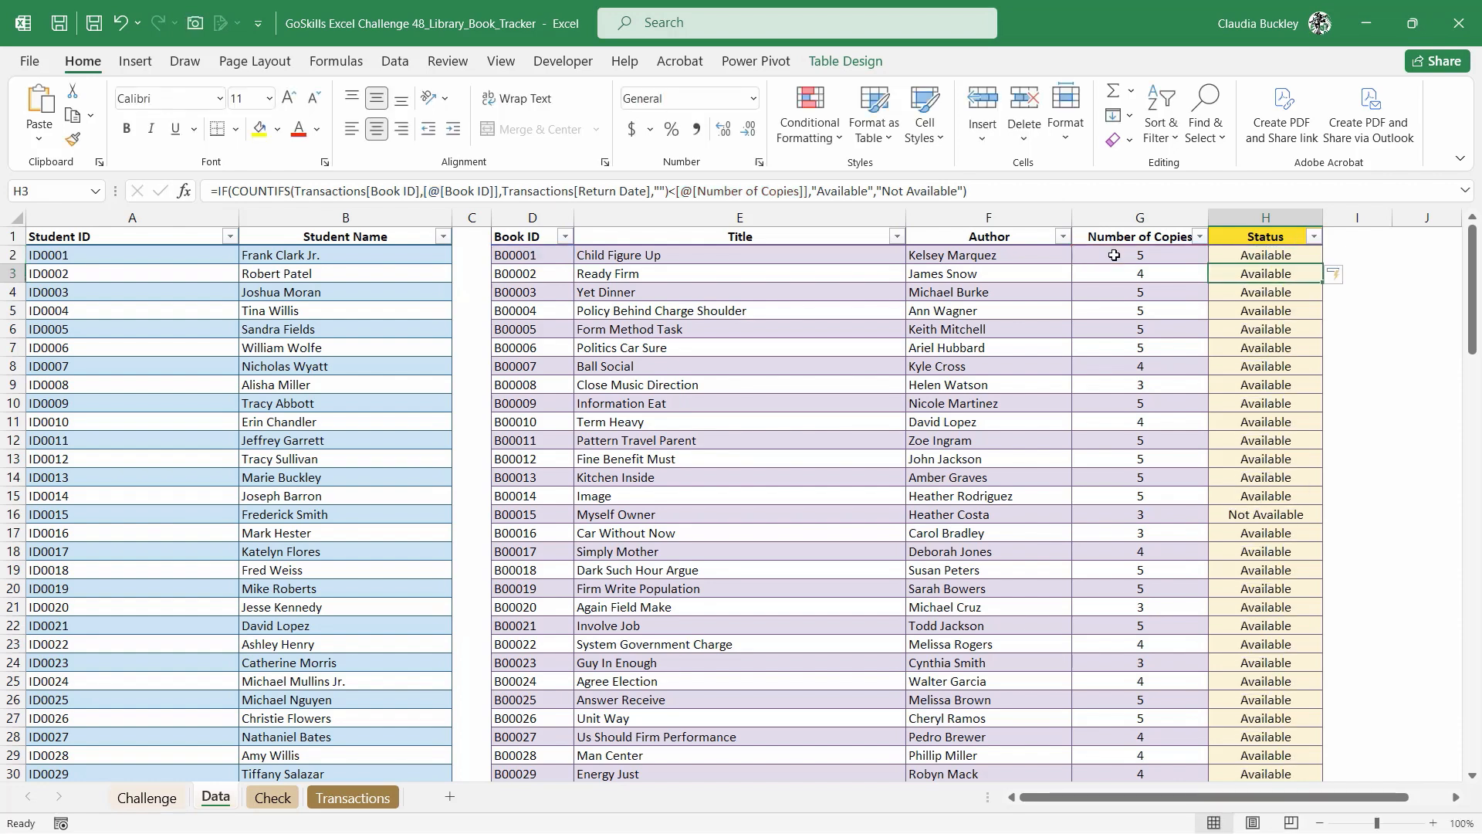
pyautogui.scroll(-10, 1142, 309)
pyautogui.scroll(10, 1183, 379)
# In cell B2 of the Check sheet, start an XLOOKUP that looks up A2 in Students[Student ID]
pyautogui.click(272, 798)
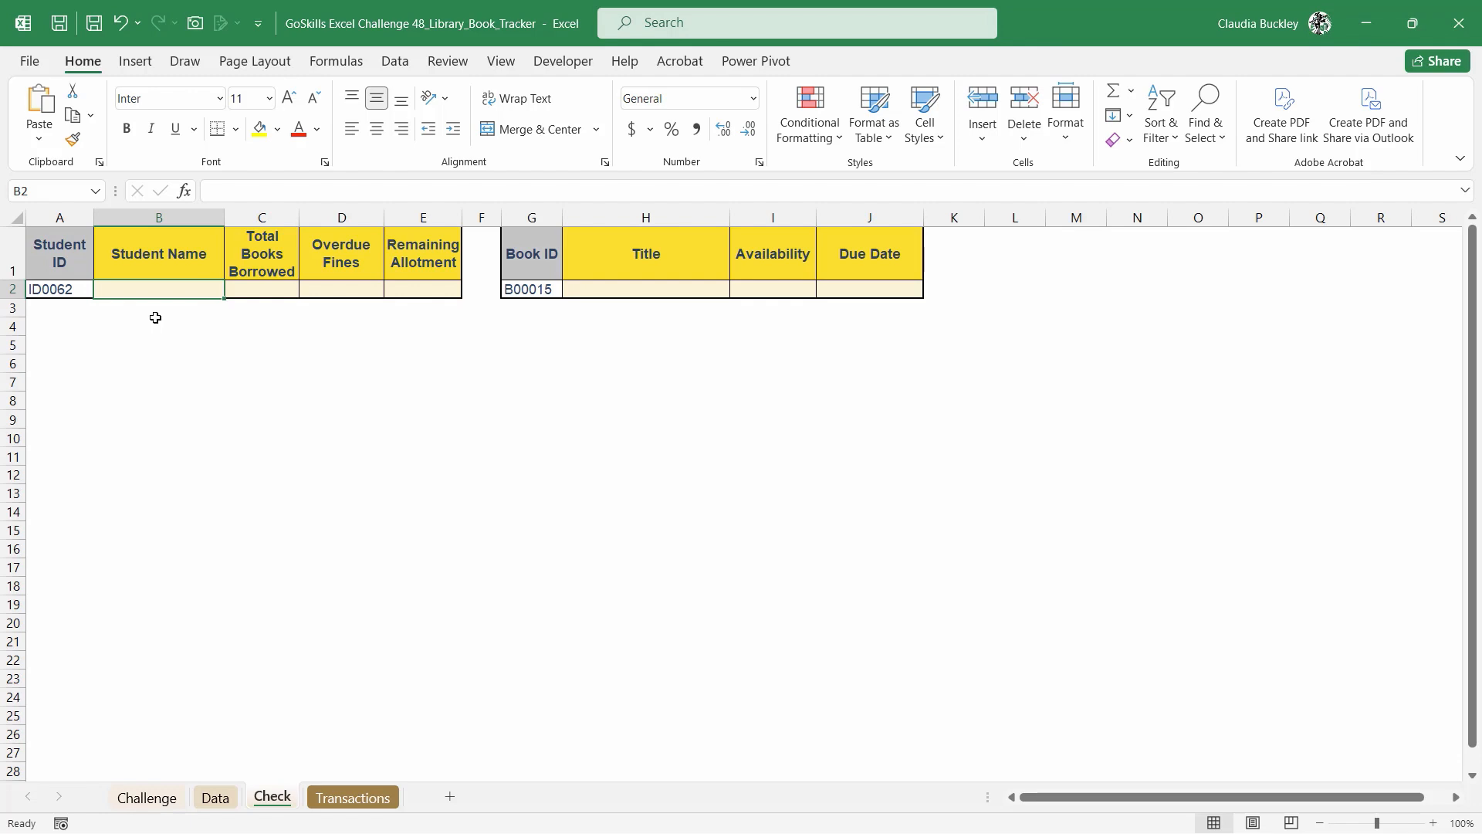
pyautogui.write('=x')
pyautogui.press('Down')
pyautogui.press('Tab')
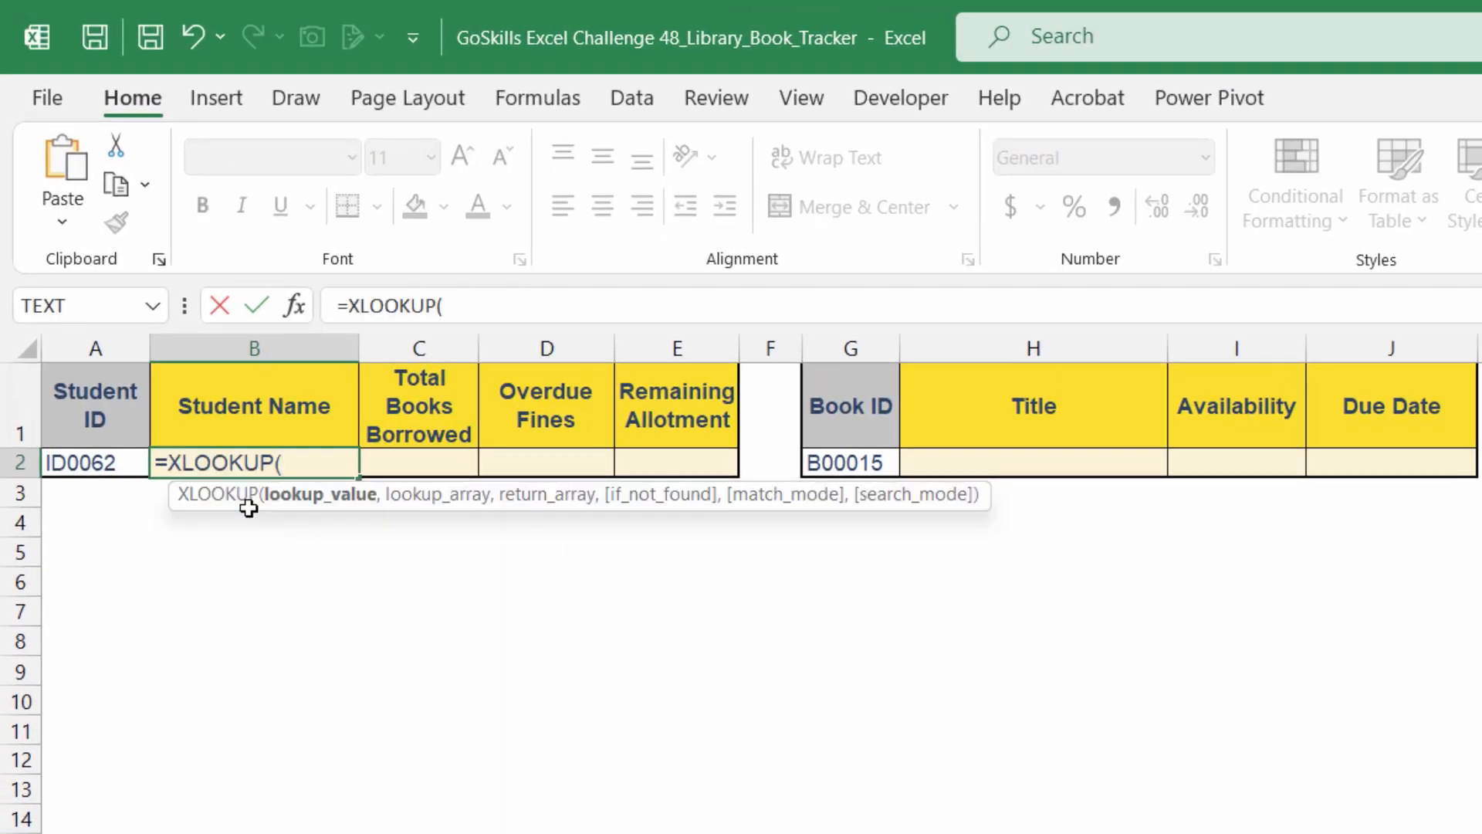
pyautogui.click(116, 463)
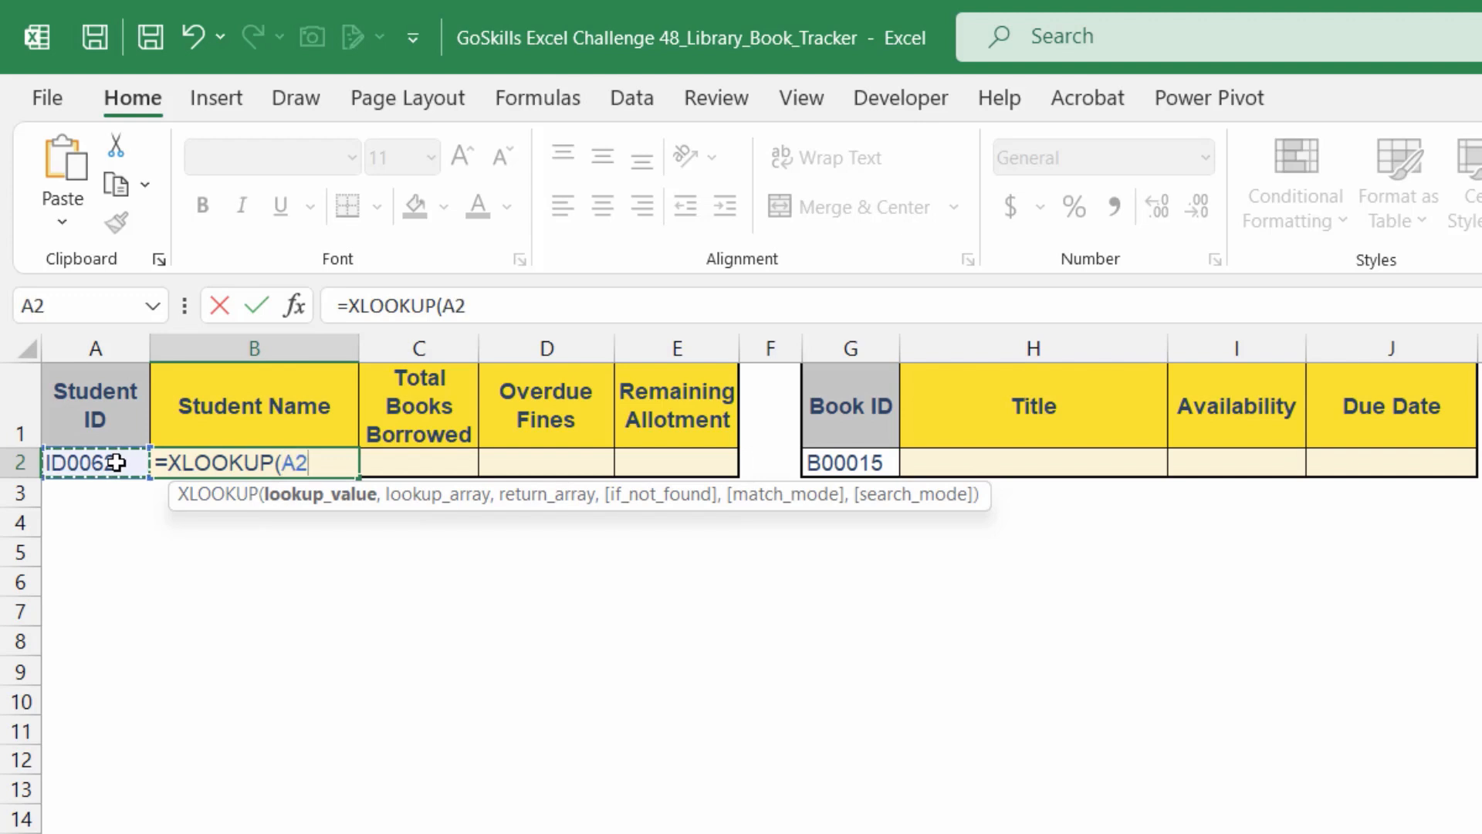
pyautogui.write(',')
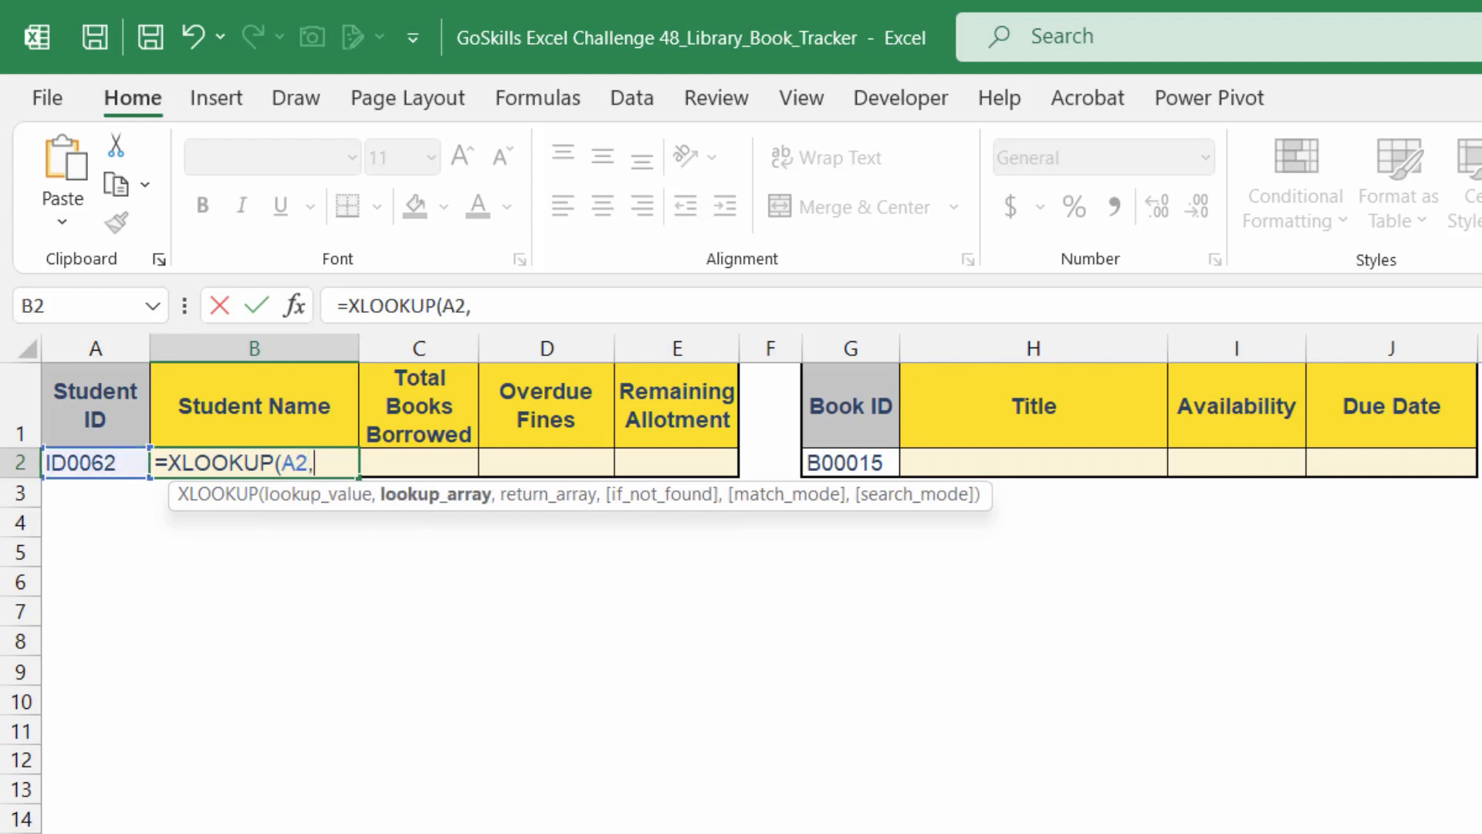
pyautogui.click(224, 832)
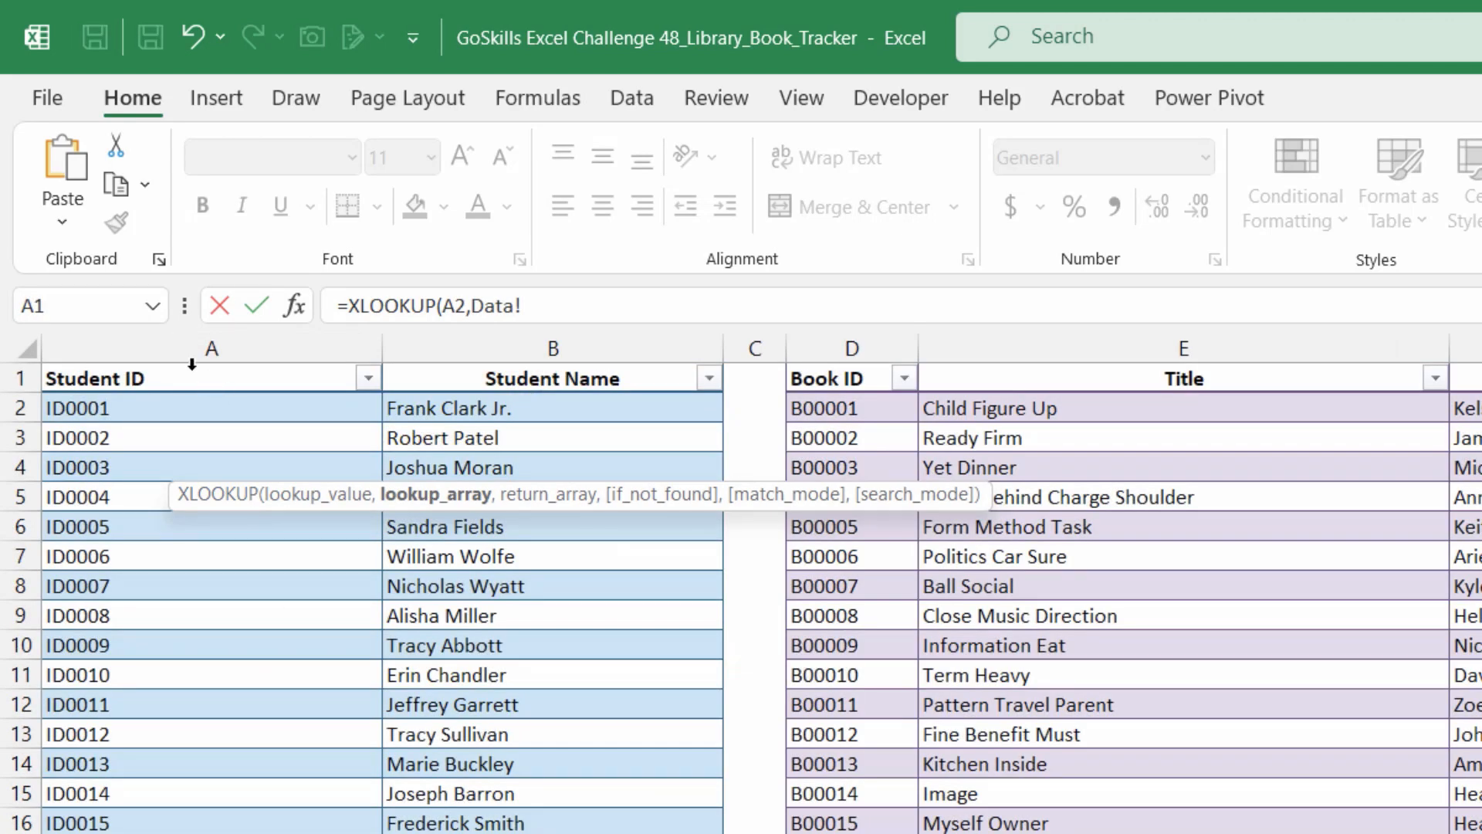
pyautogui.click(191, 364)
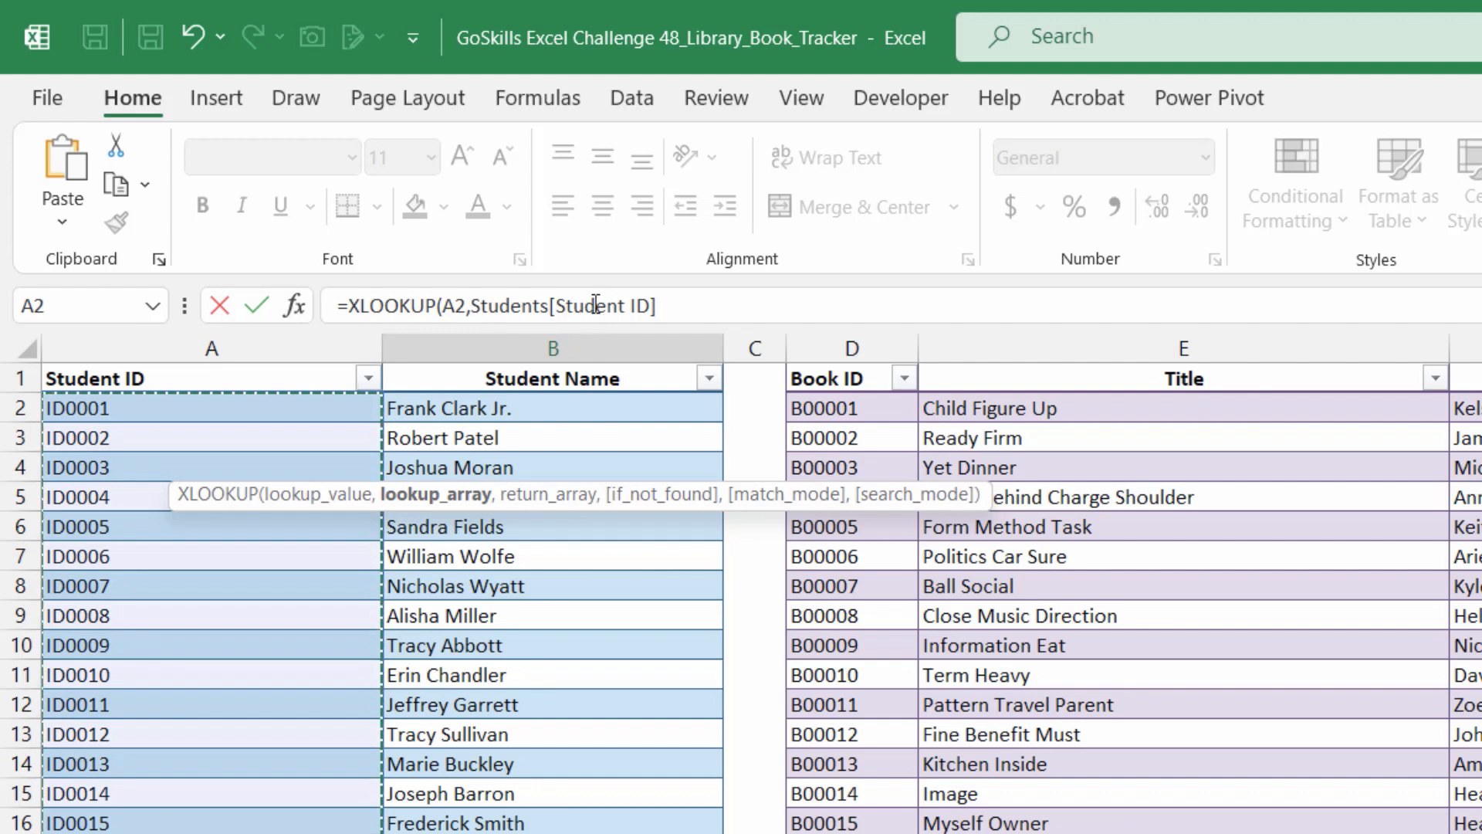
# Set Students[Student Name] as the XLOOKUP's return array and complete the formula in B2
pyautogui.write(',')
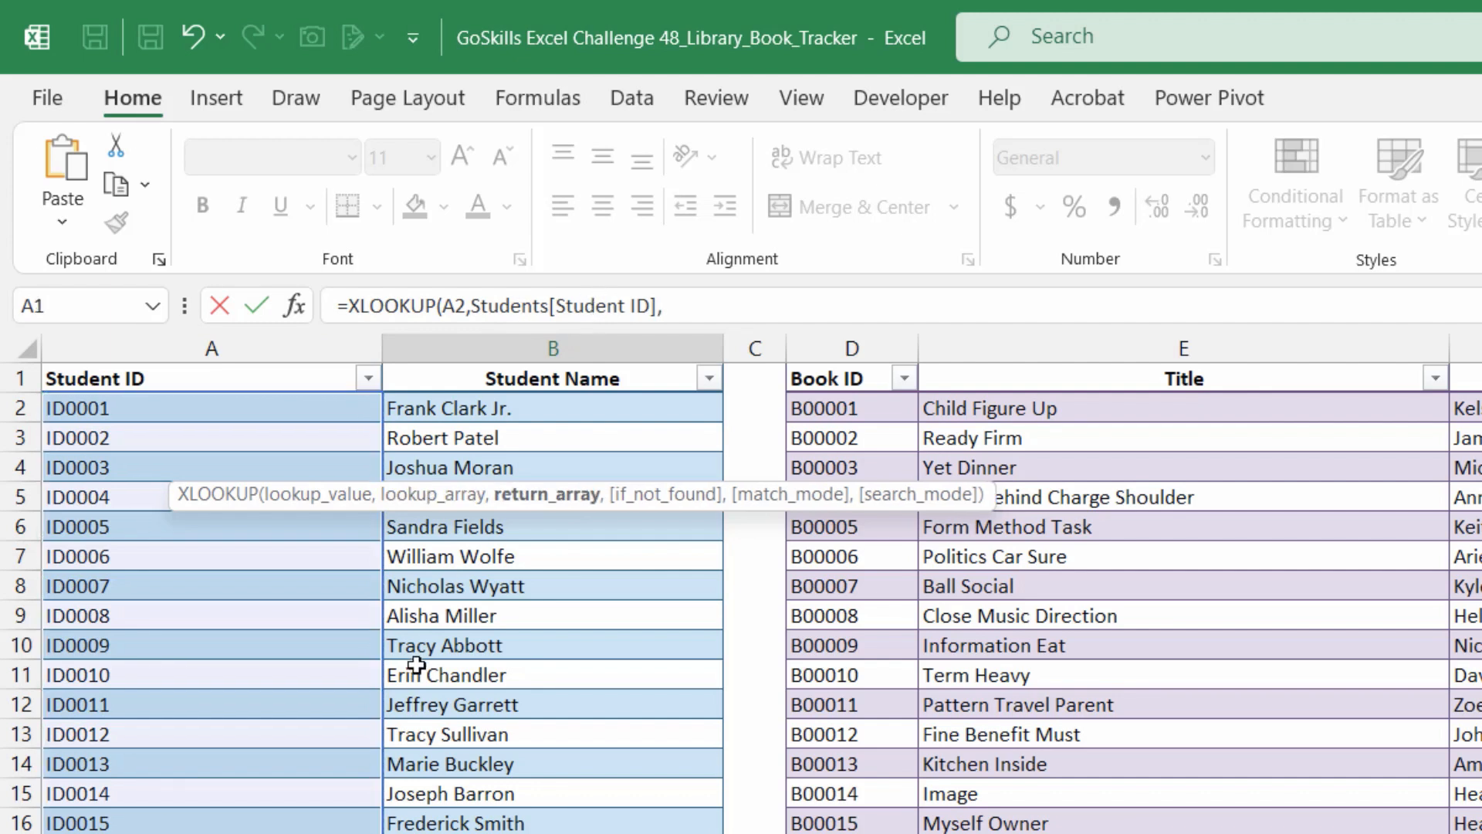
pyautogui.click(554, 366)
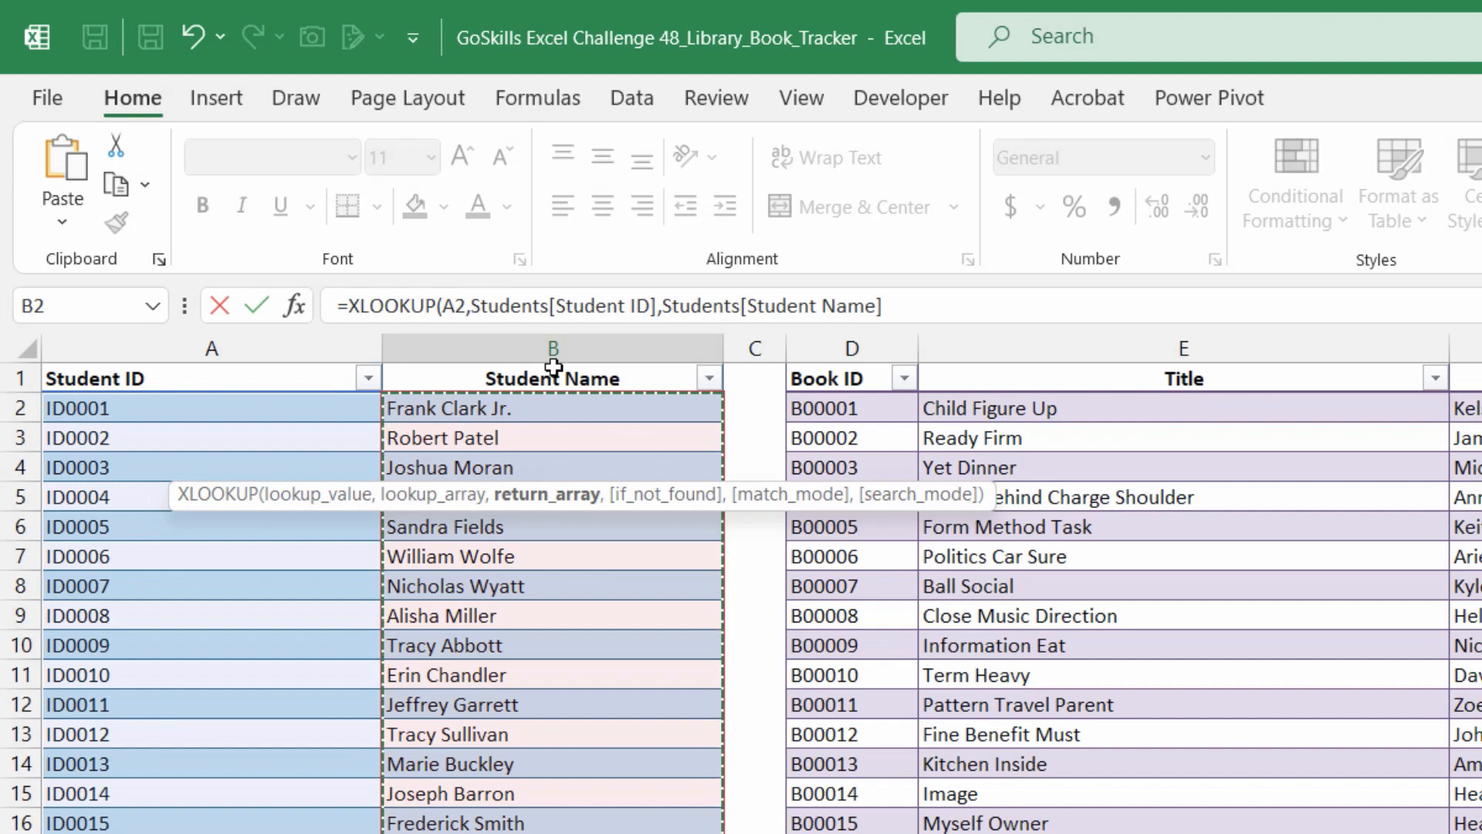
pyautogui.write(')')
pyautogui.press('Return')
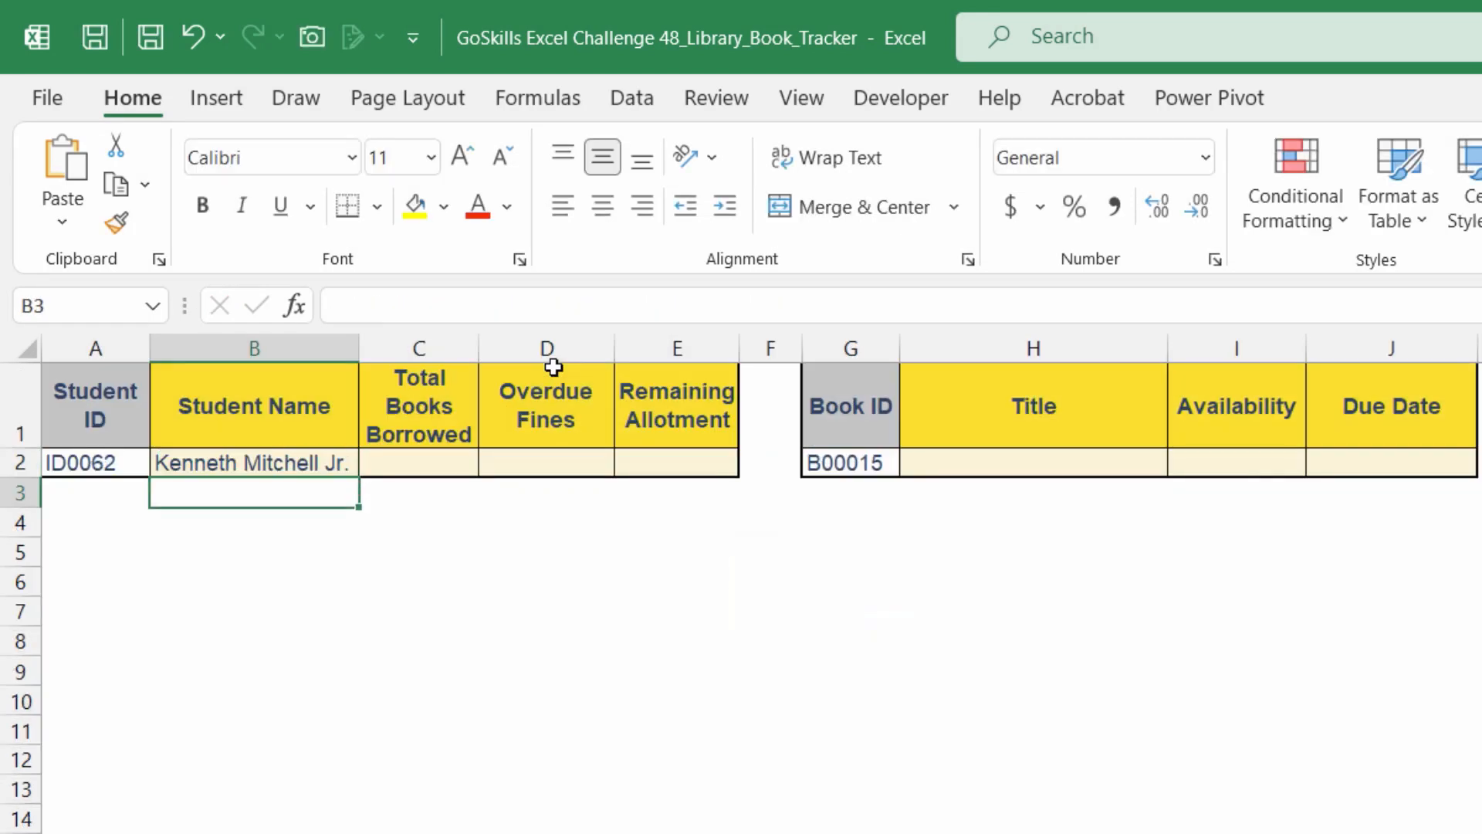
pyautogui.click(291, 463)
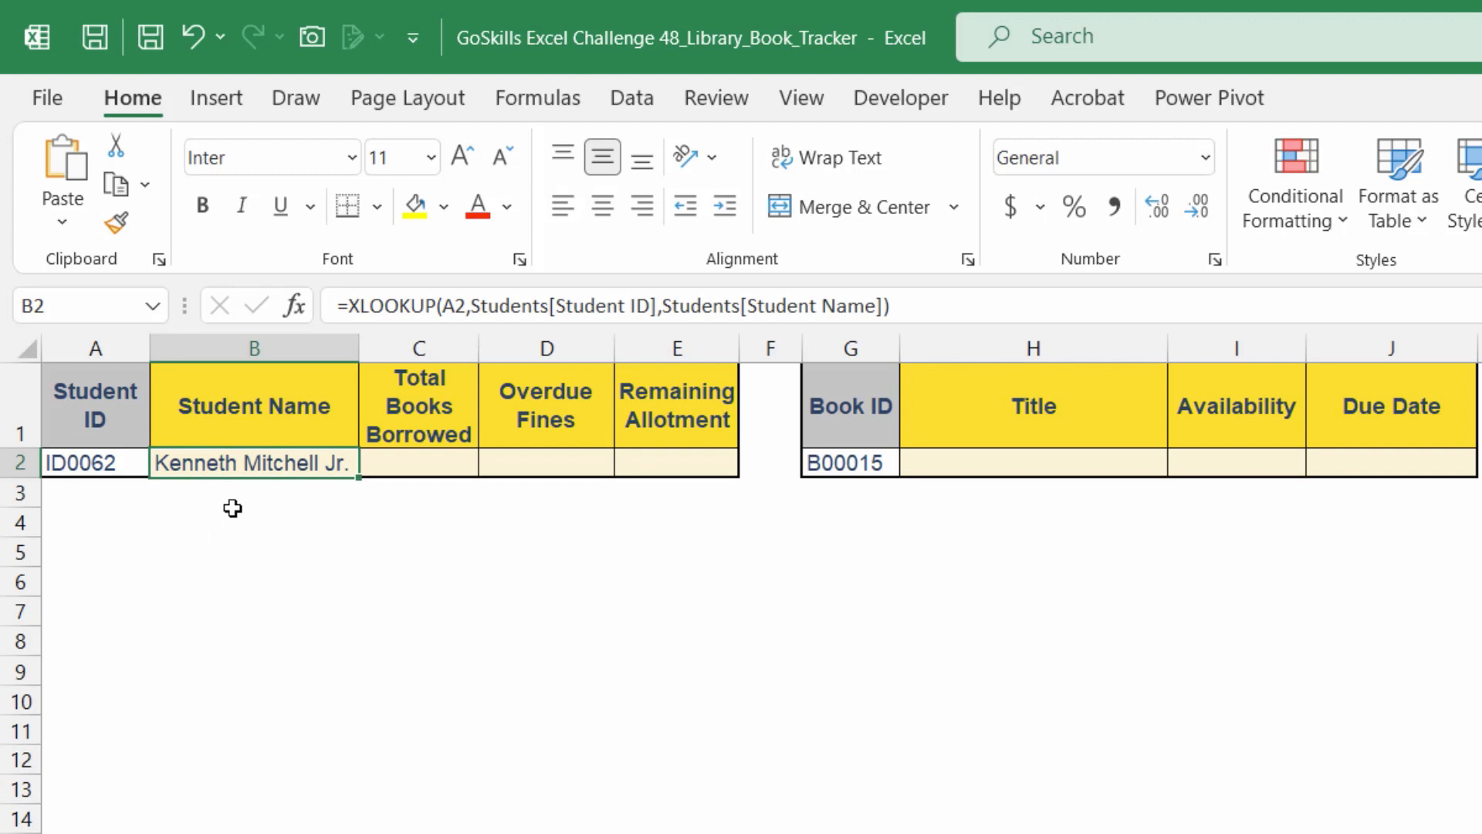
# In cell C2 of the Check sheet, start a COUNTIFS that matches Transactions[Student ID] against A2
pyautogui.click(419, 467)
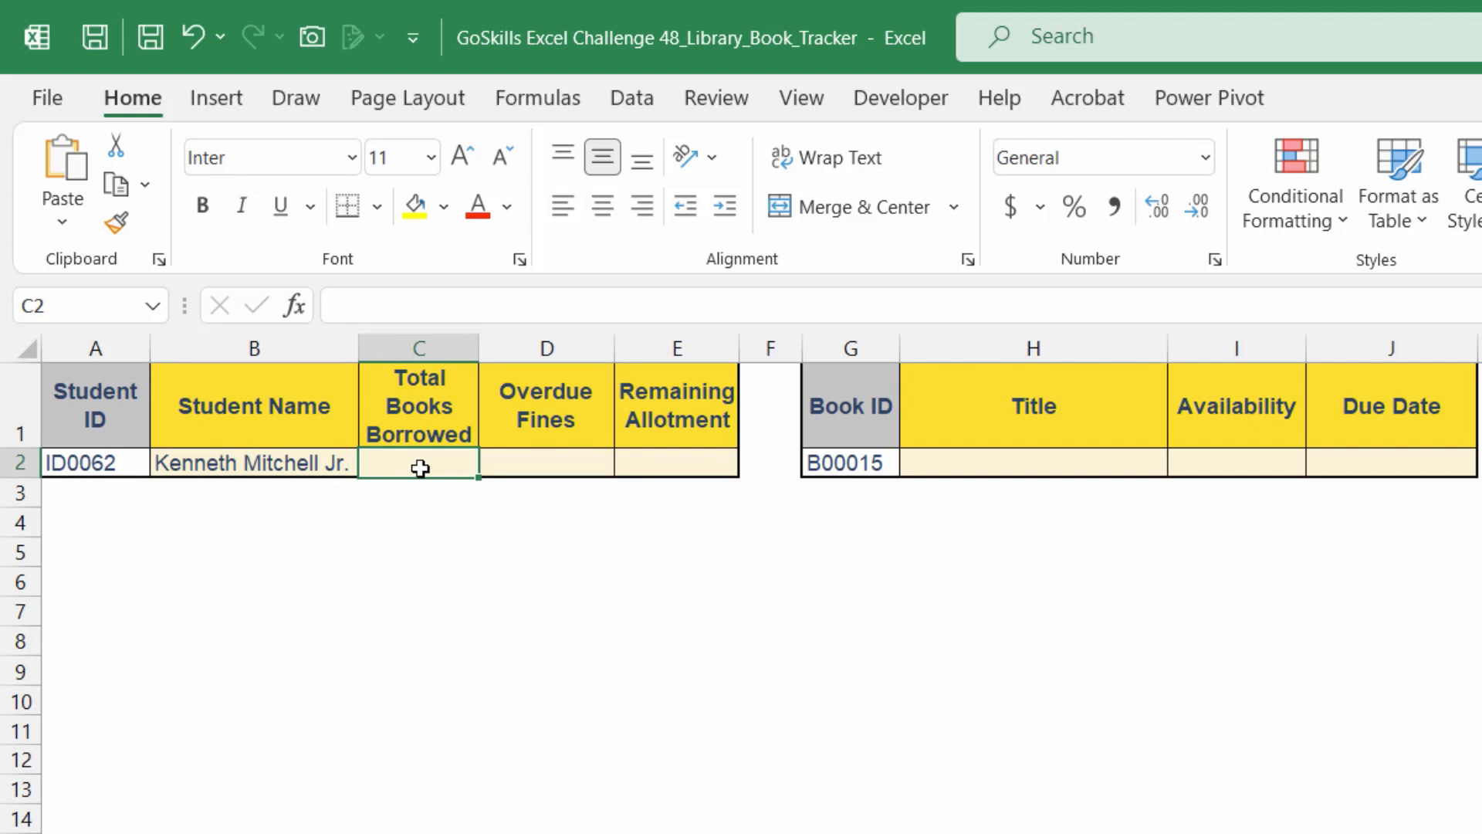
pyautogui.write('=countif')
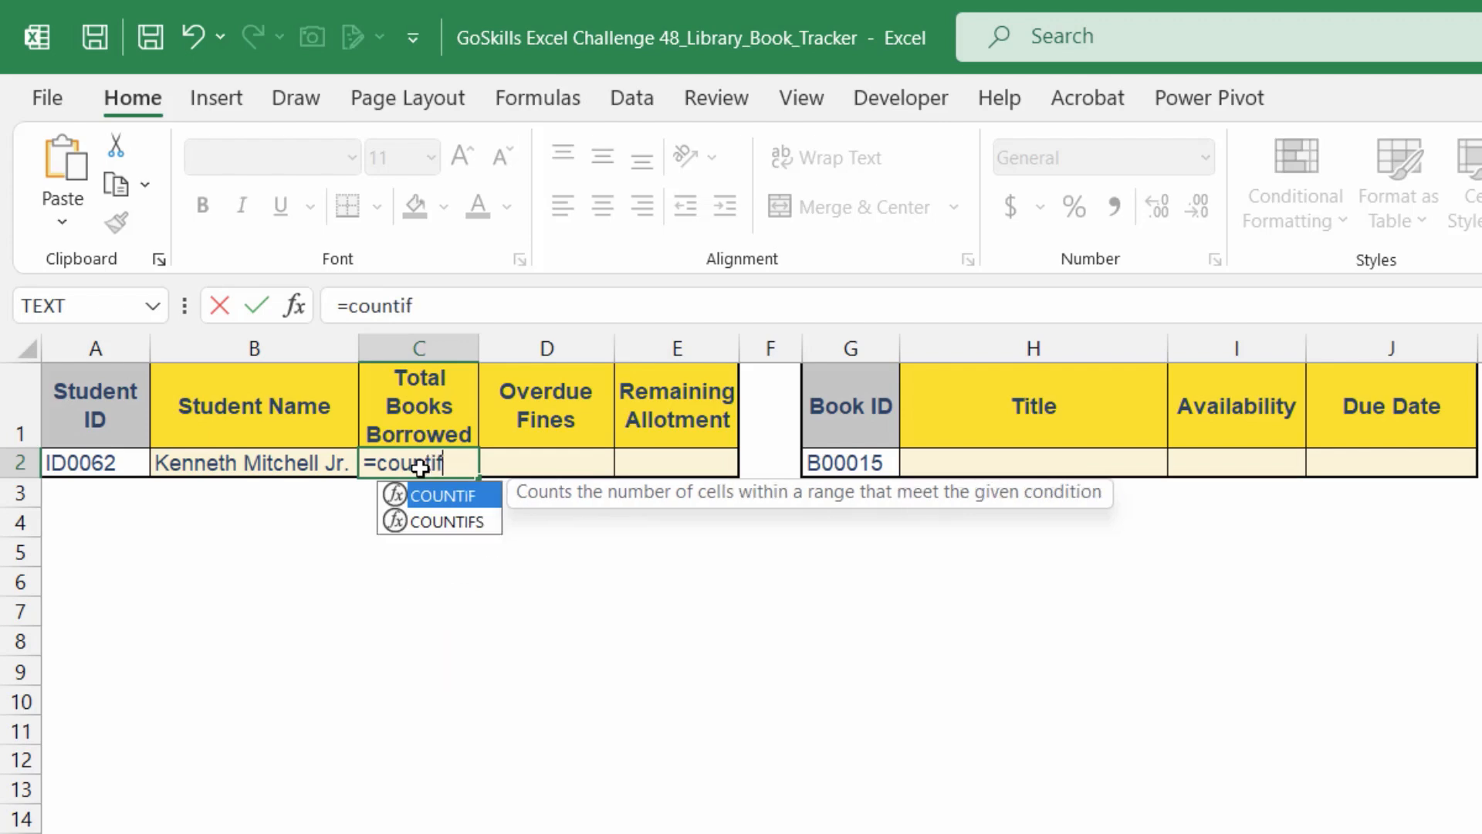
pyautogui.write('s(')
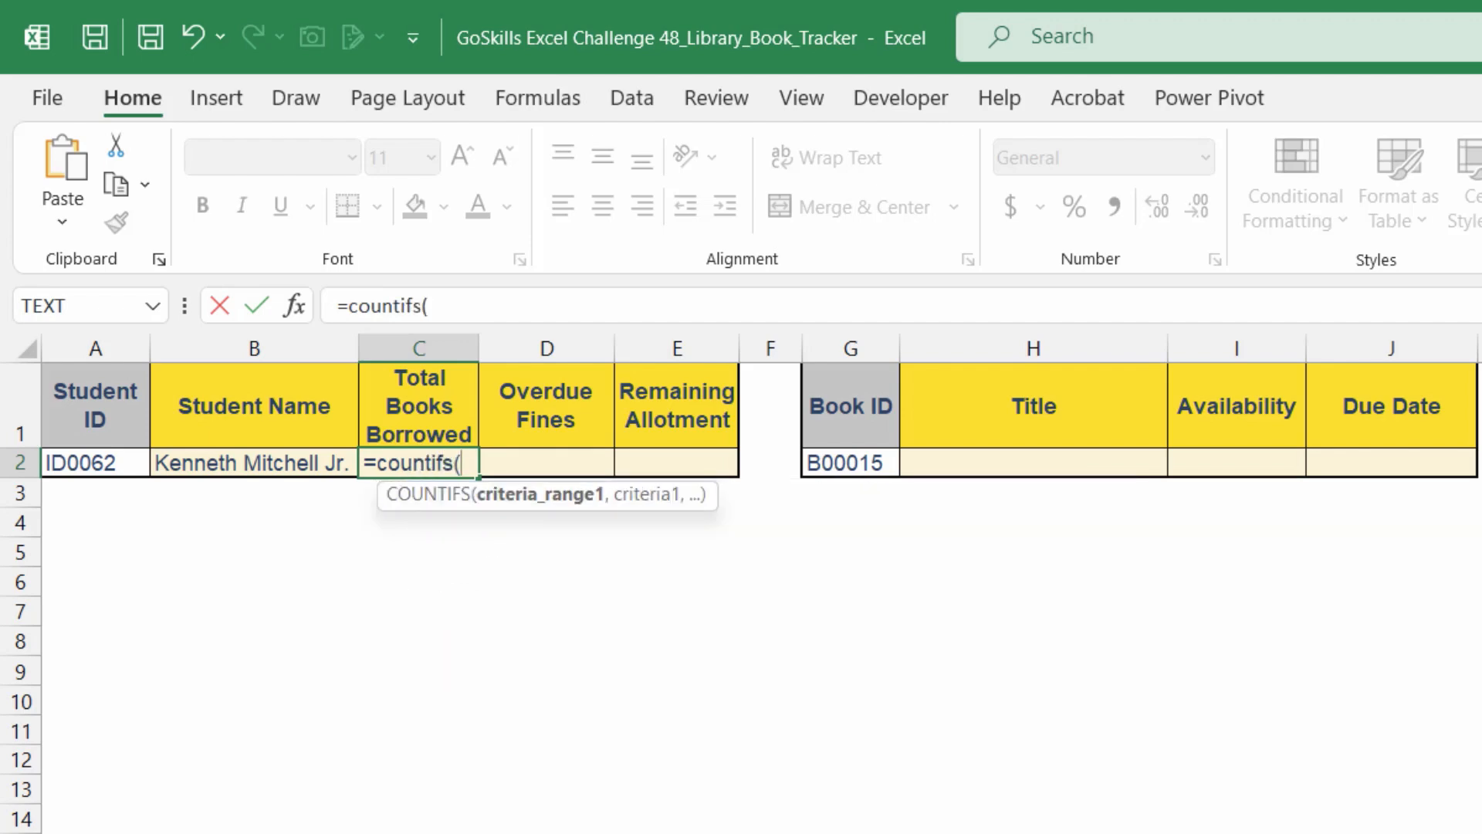
pyautogui.hotkey('ctrl', 'pageup')
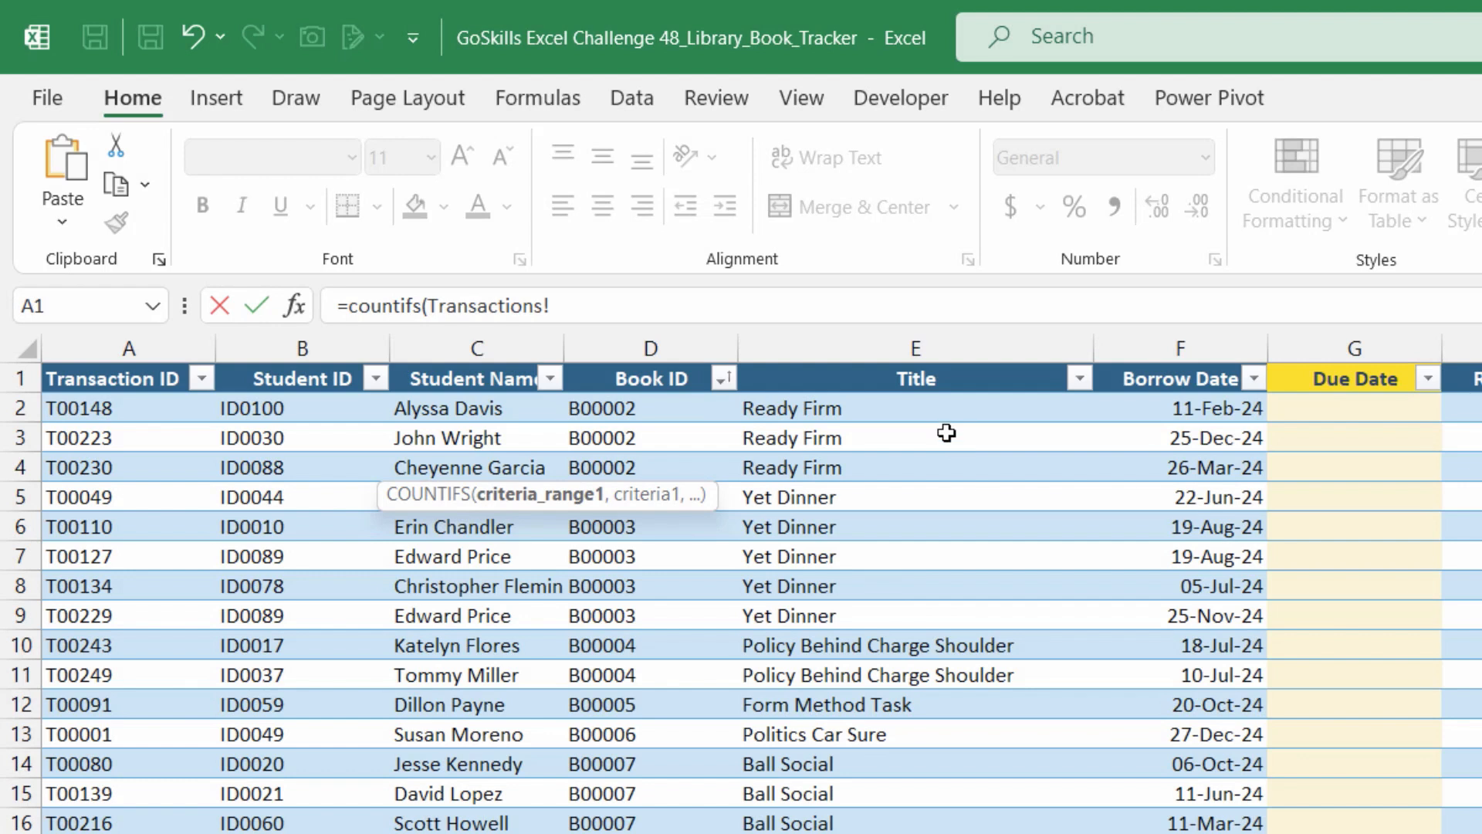
pyautogui.click(311, 371)
pyautogui.write(',')
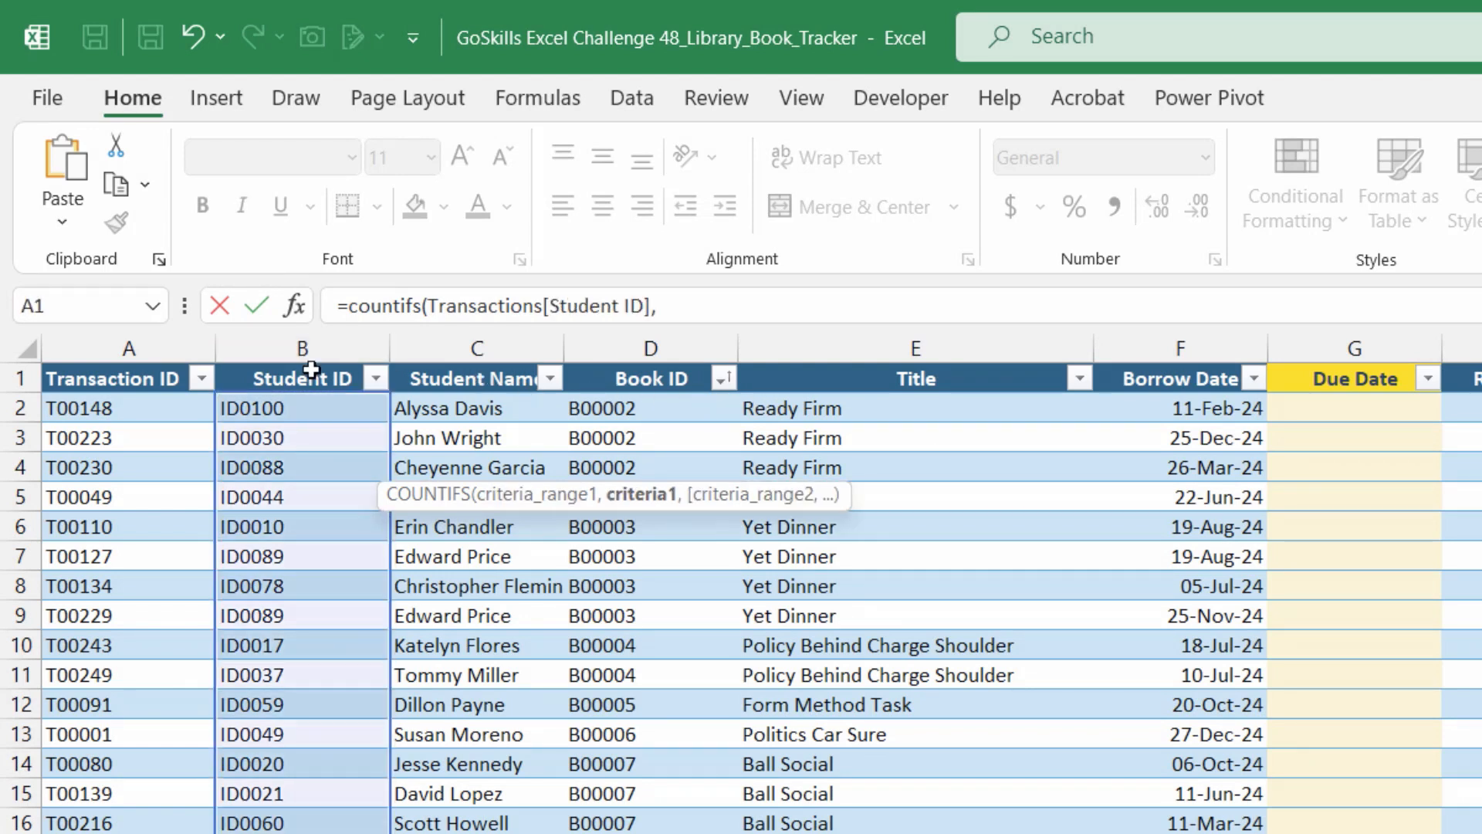
pyautogui.hotkey('ctrl', 'pagedown')
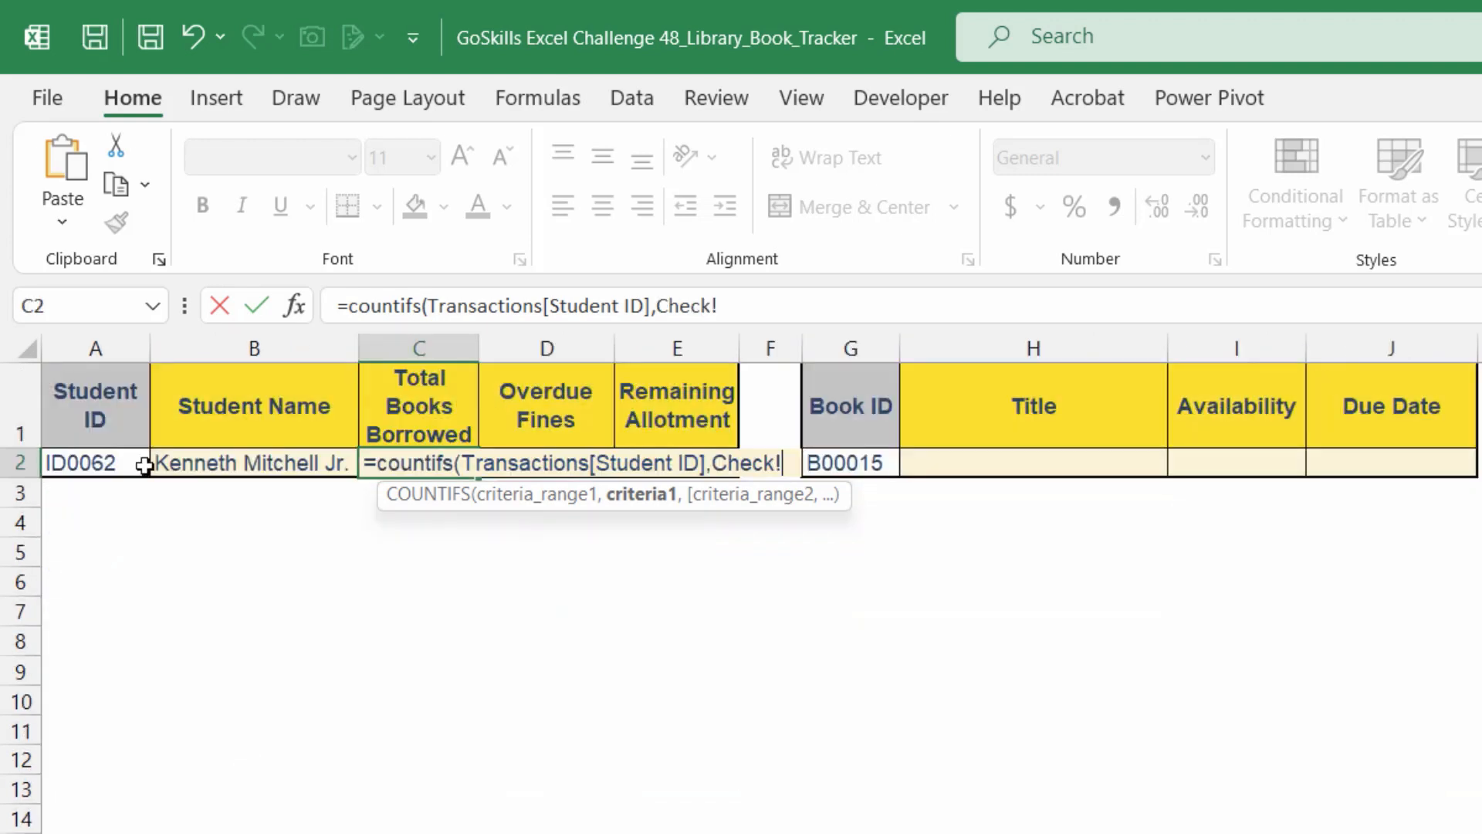
pyautogui.click(118, 464)
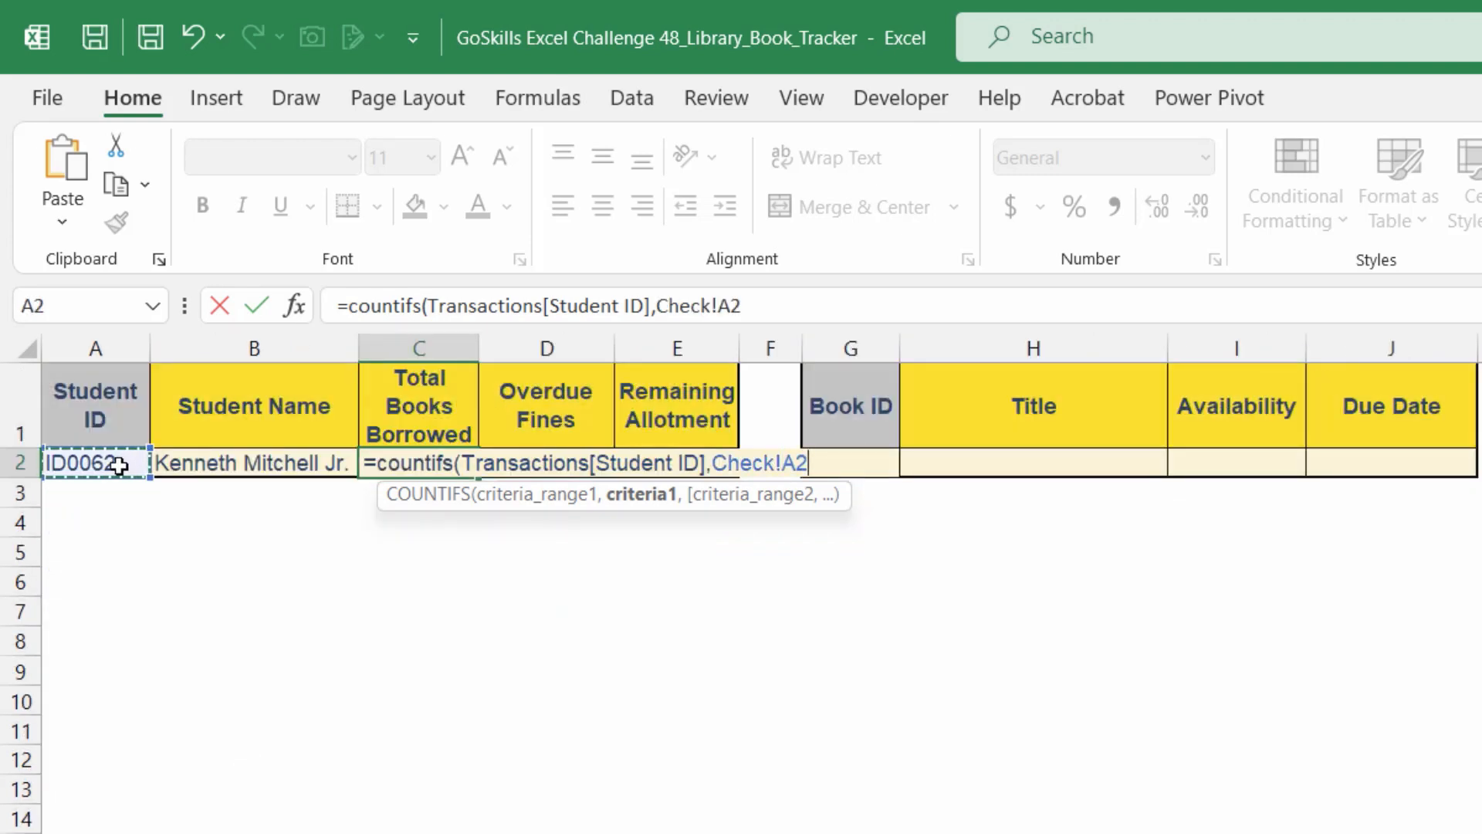
pyautogui.write(',')
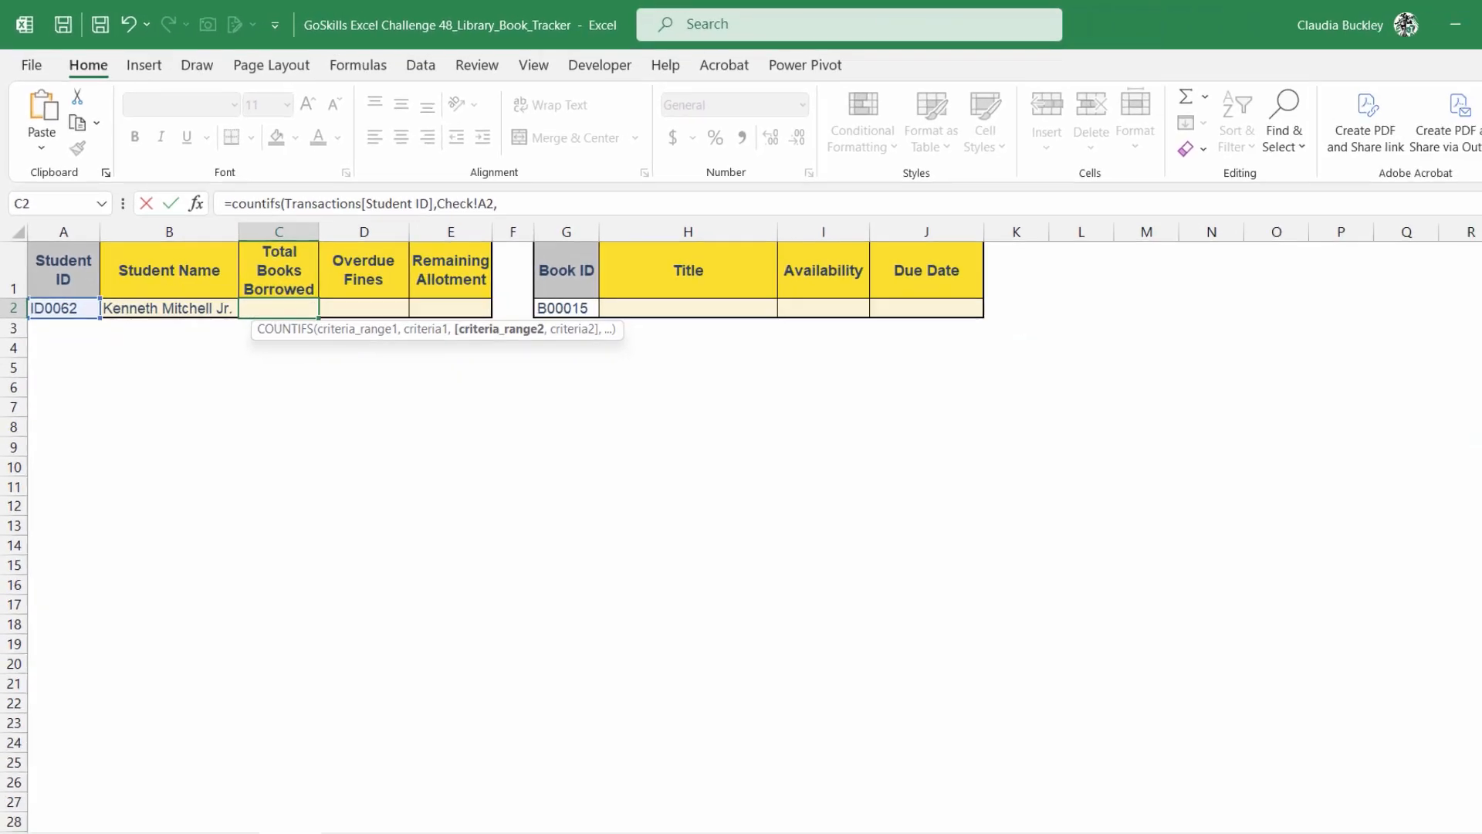
# Add Transactions[Return Date] equal to "" as the second COUNTIFS criterion and complete the formula in C2
pyautogui.click(353, 796)
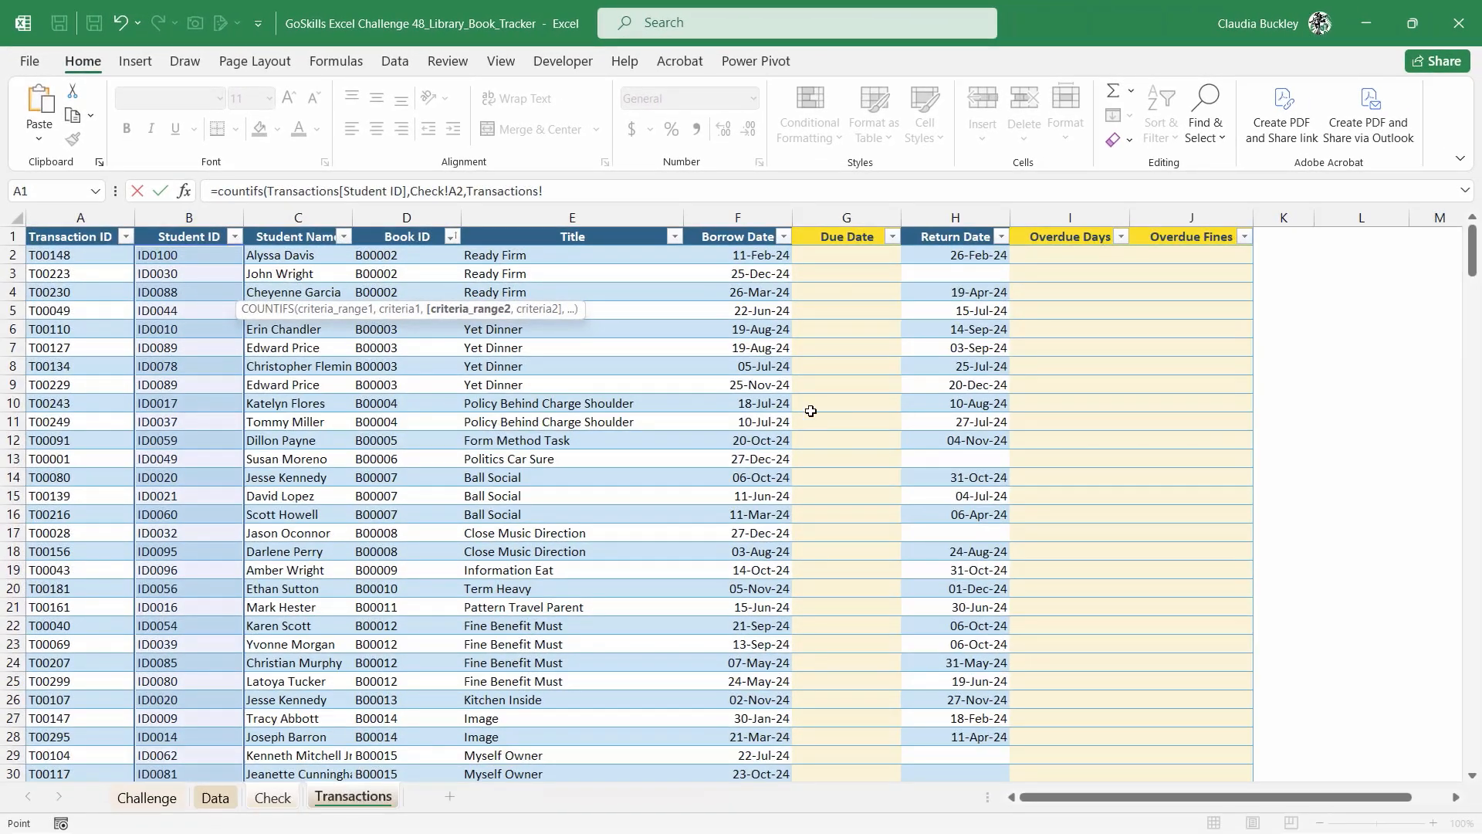
pyautogui.click(947, 229)
pyautogui.write(',""')
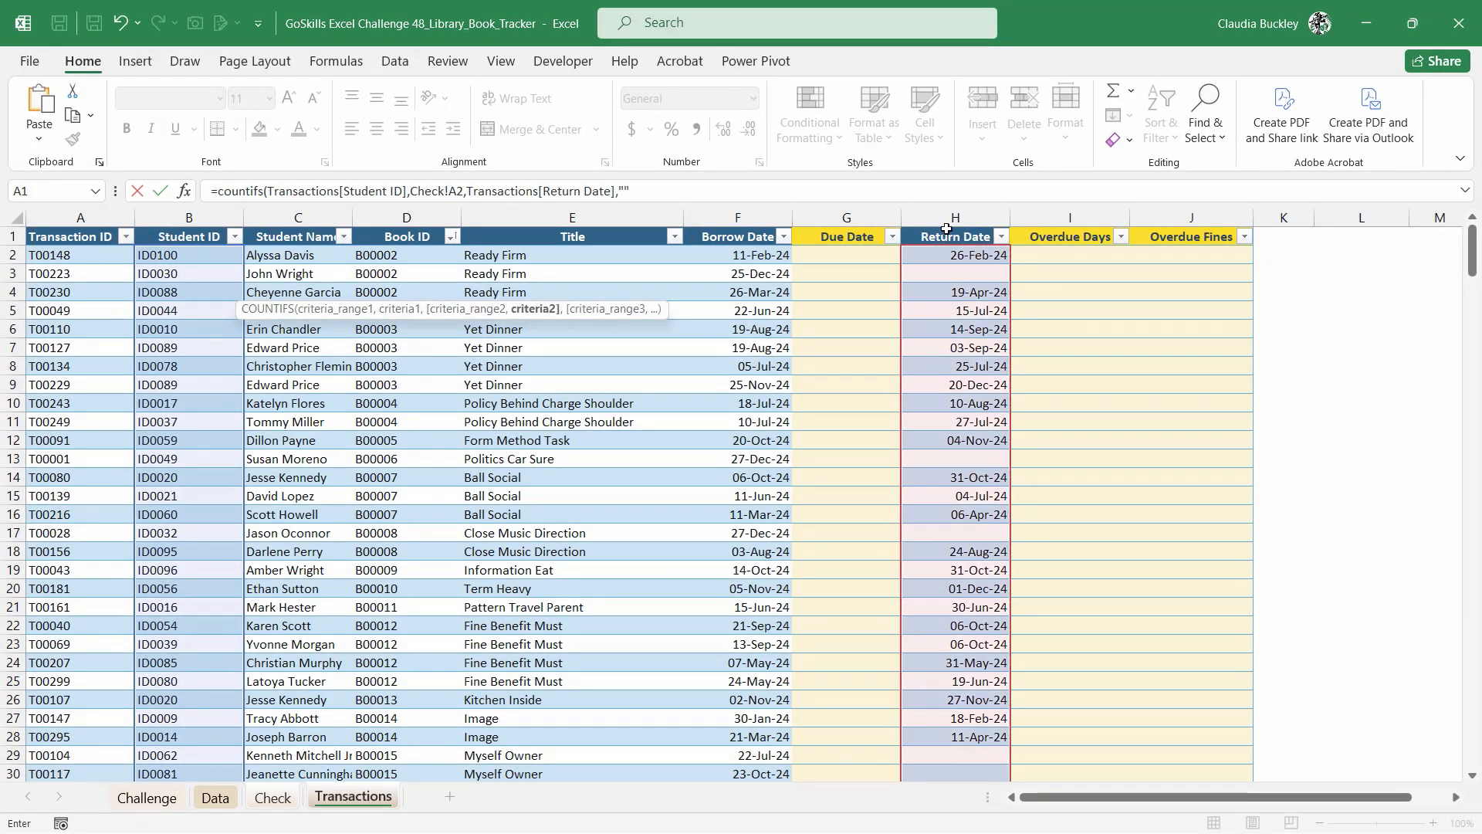
pyautogui.write(')')
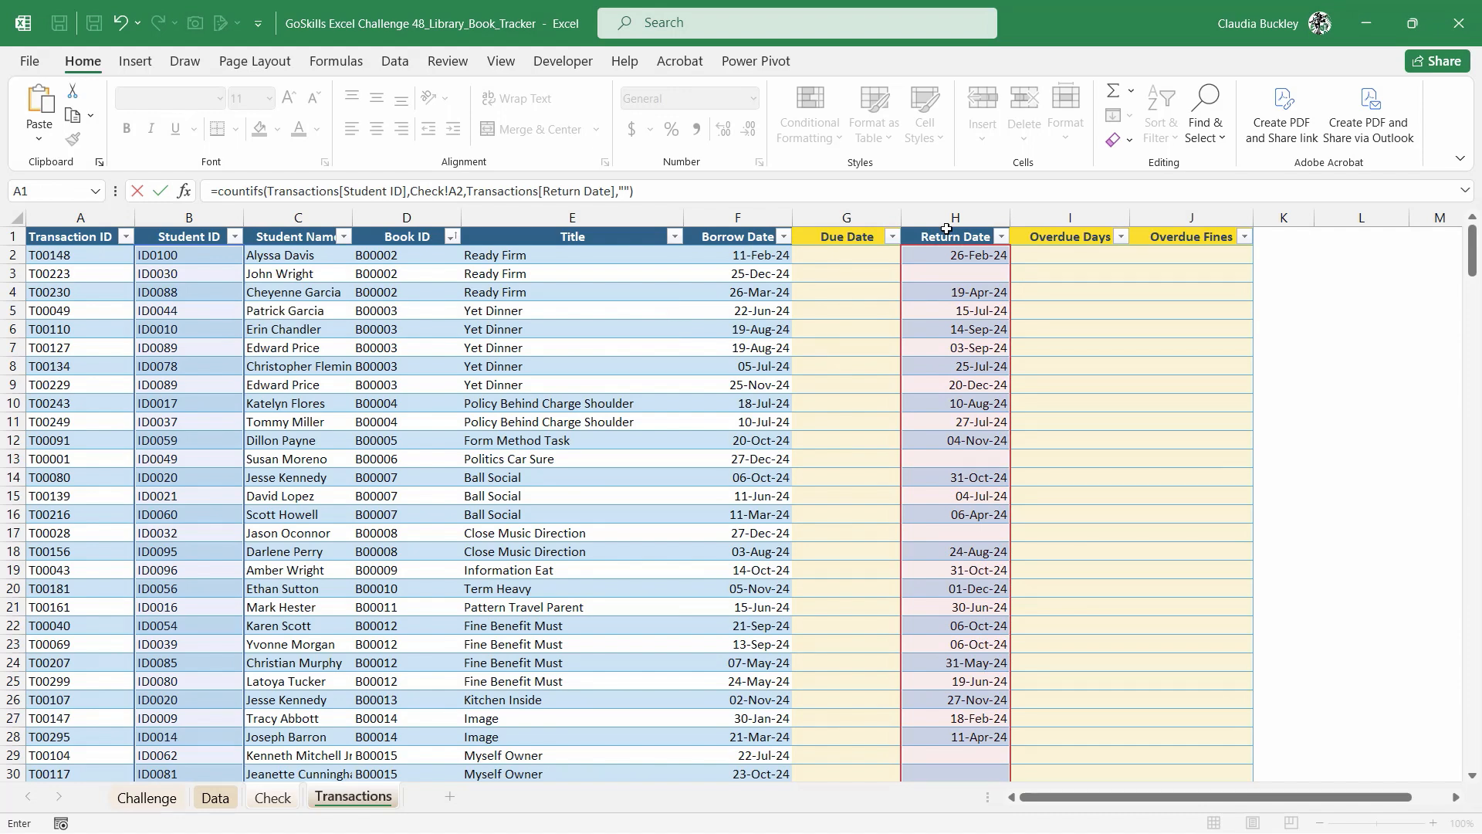
pyautogui.press('Return')
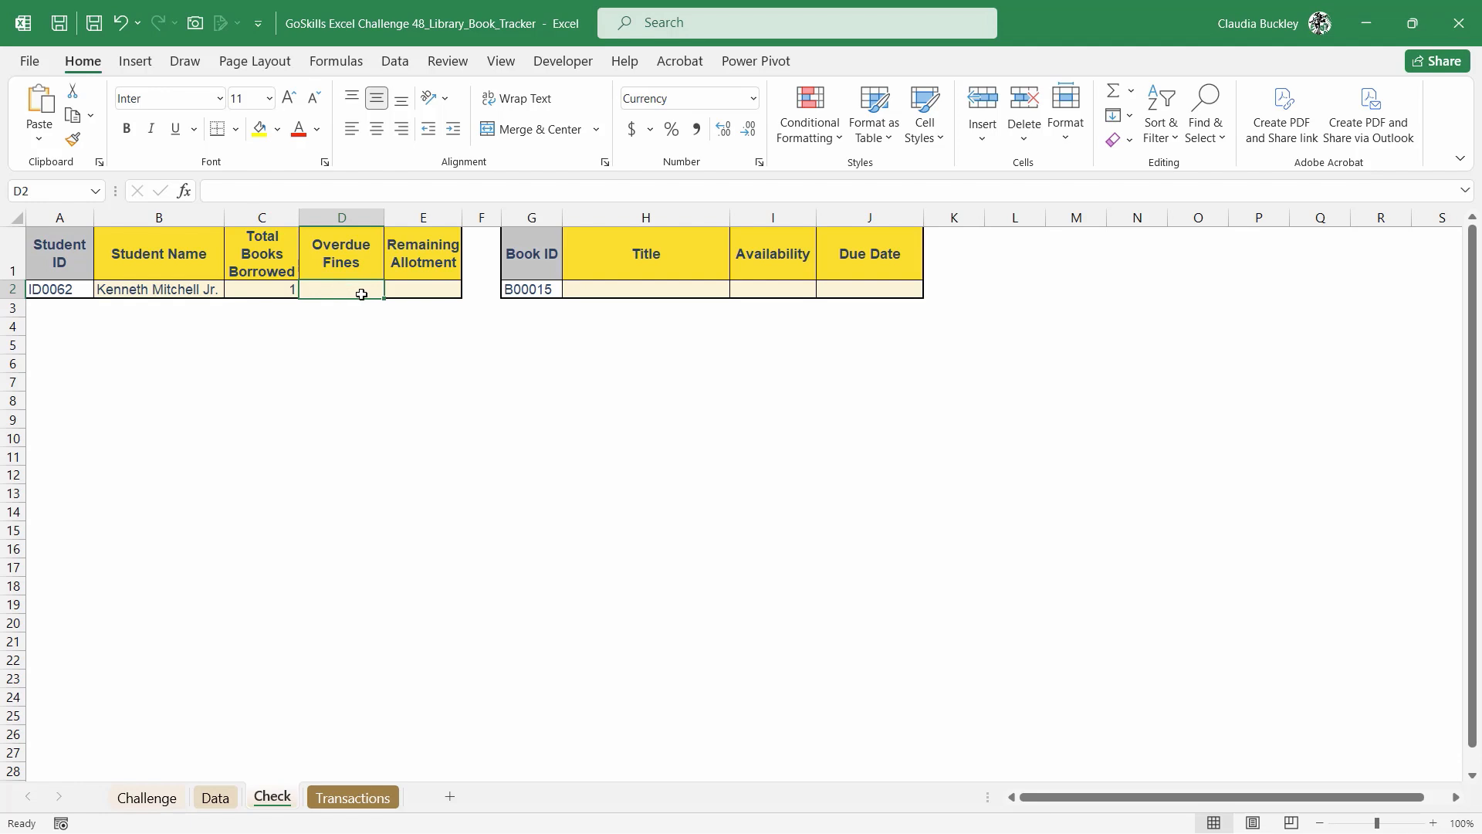
# In D2, enter an XLOOKUP that finds A2 in Transactions[Student ID] and returns Transactions[Overdue Fines]
pyautogui.write('=xlook')
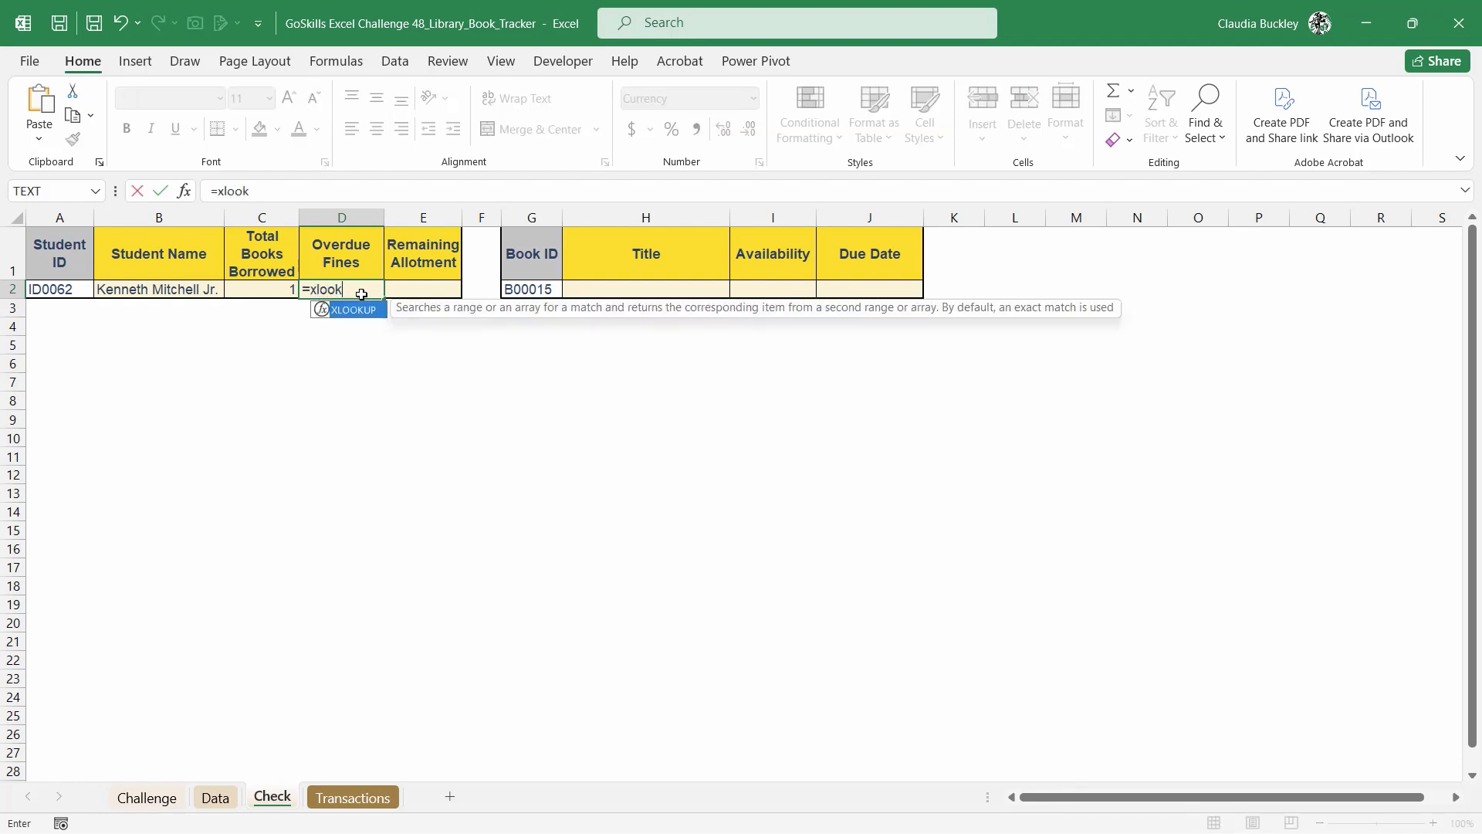
pyautogui.press('Tab')
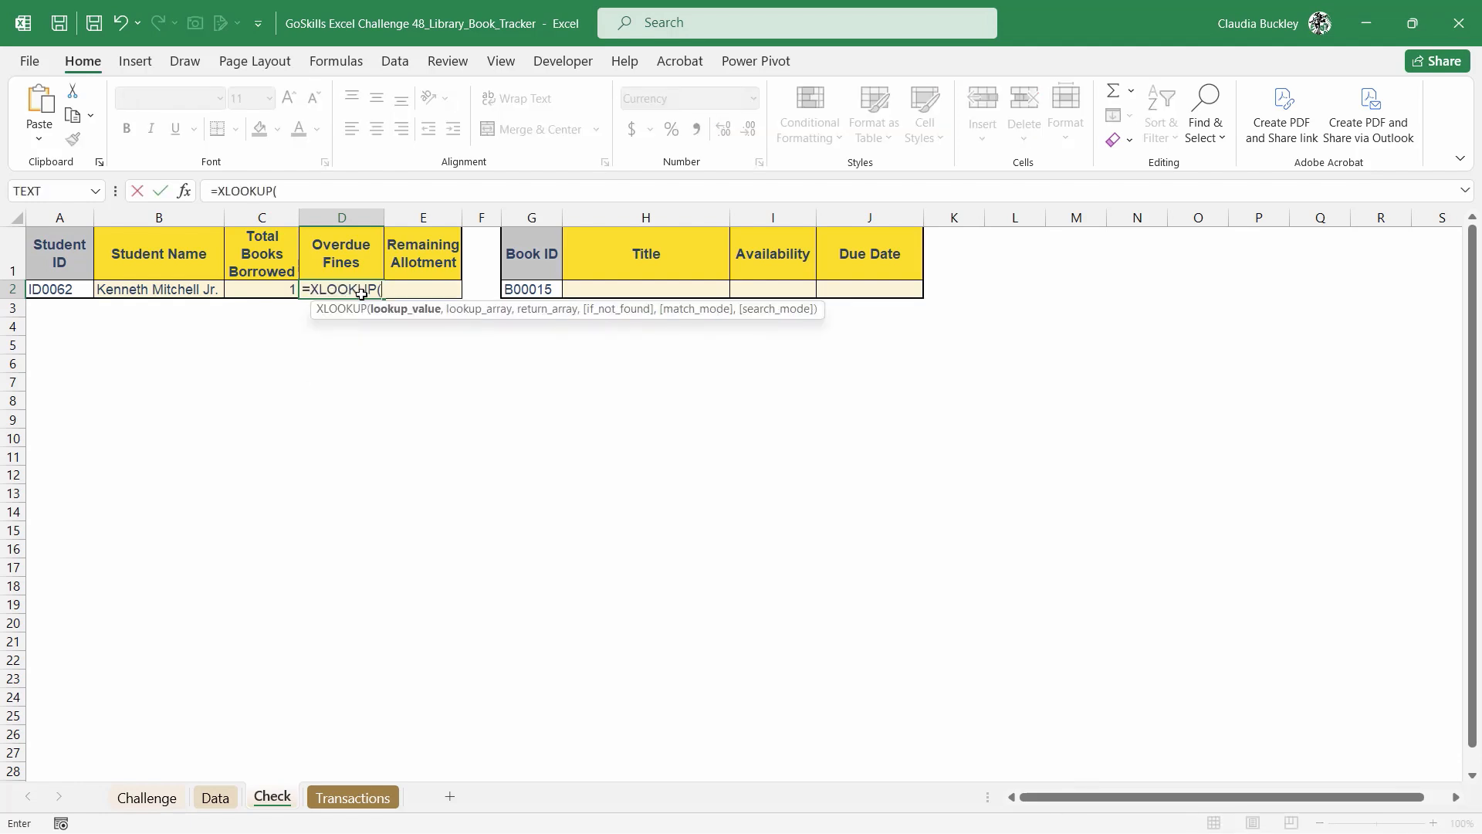
pyautogui.click(70, 289)
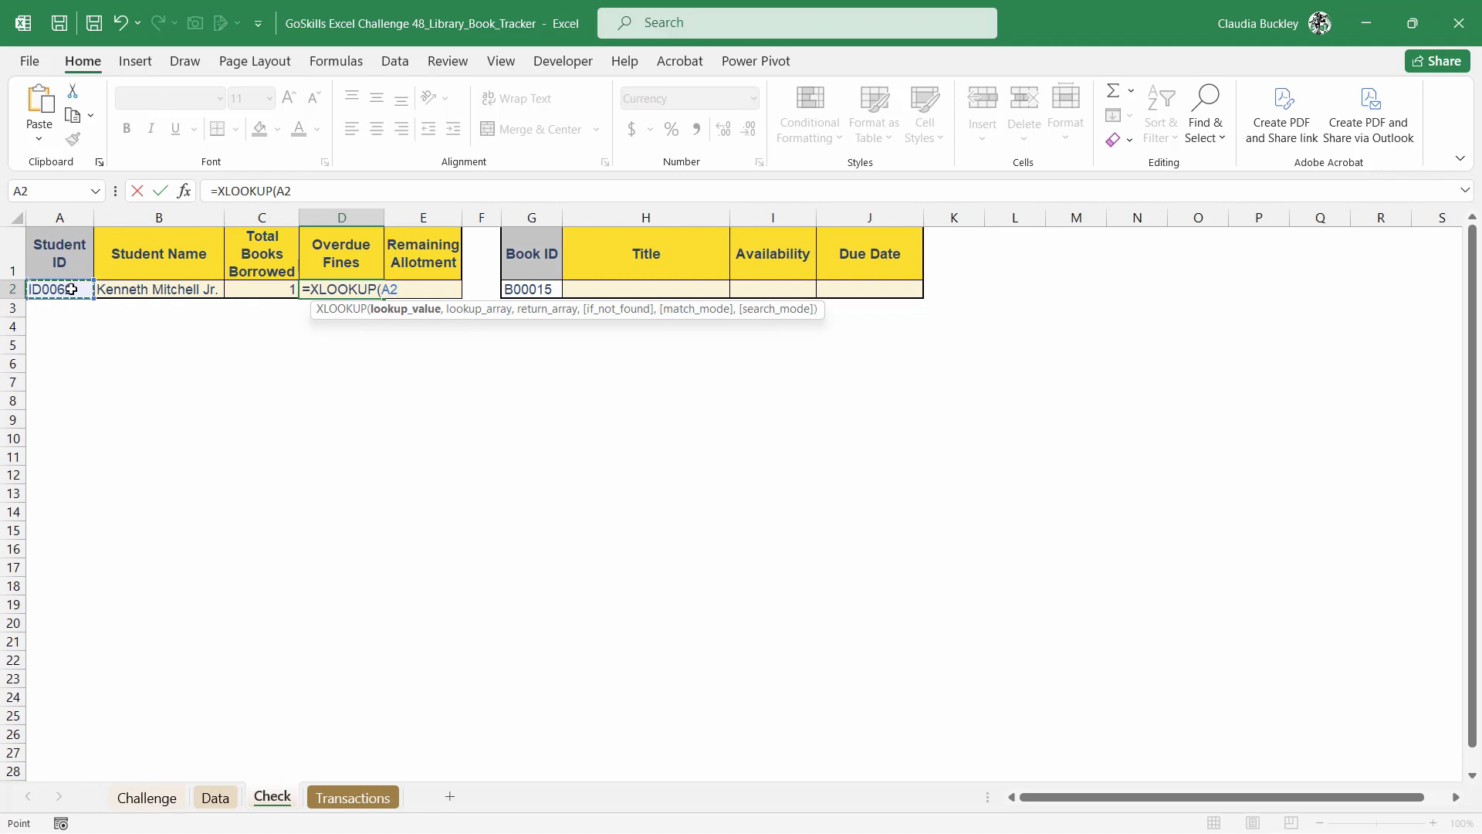
pyautogui.write(',')
pyautogui.click(352, 798)
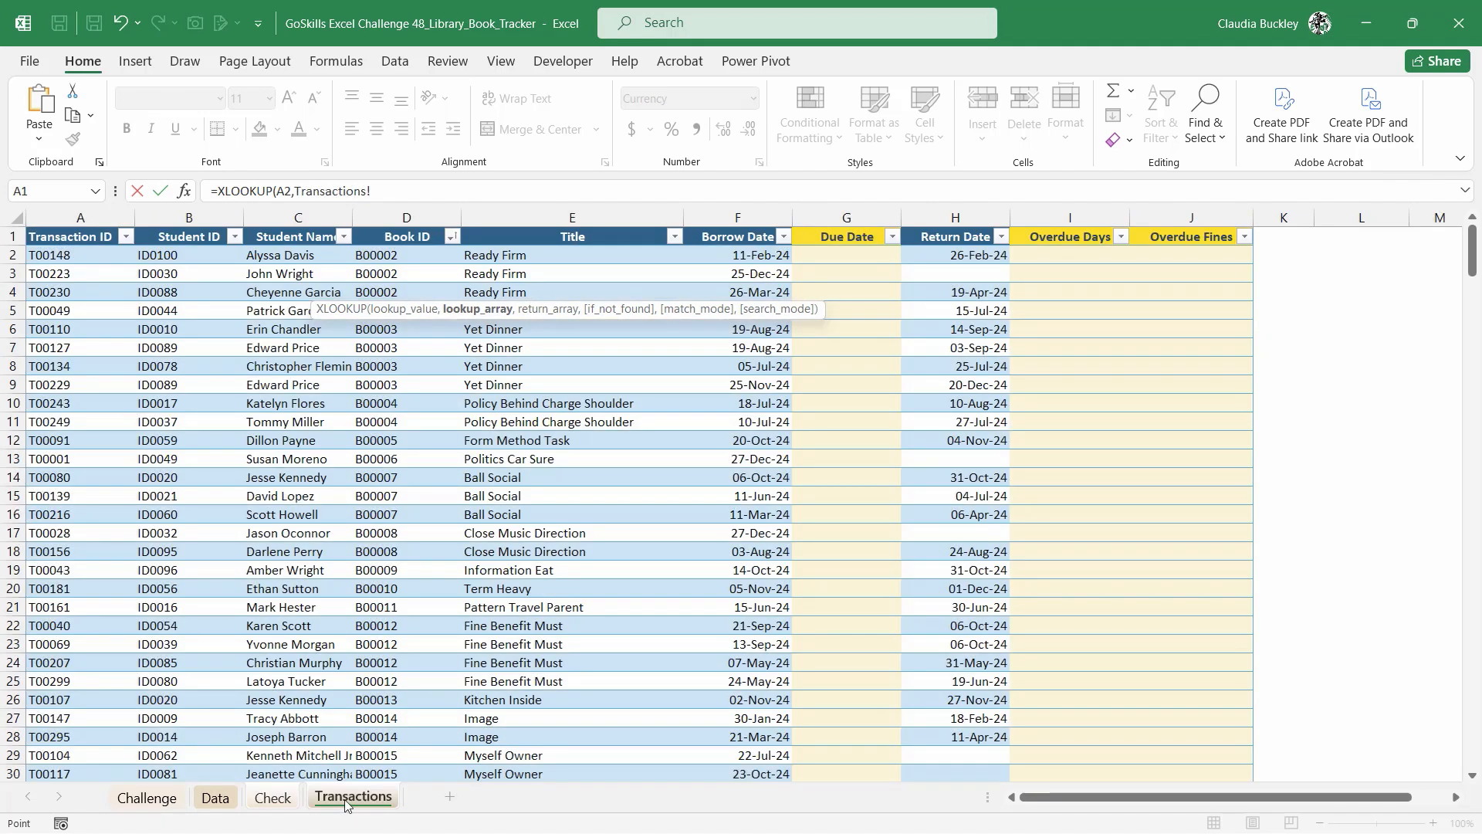
pyautogui.click(195, 233)
pyautogui.write(',')
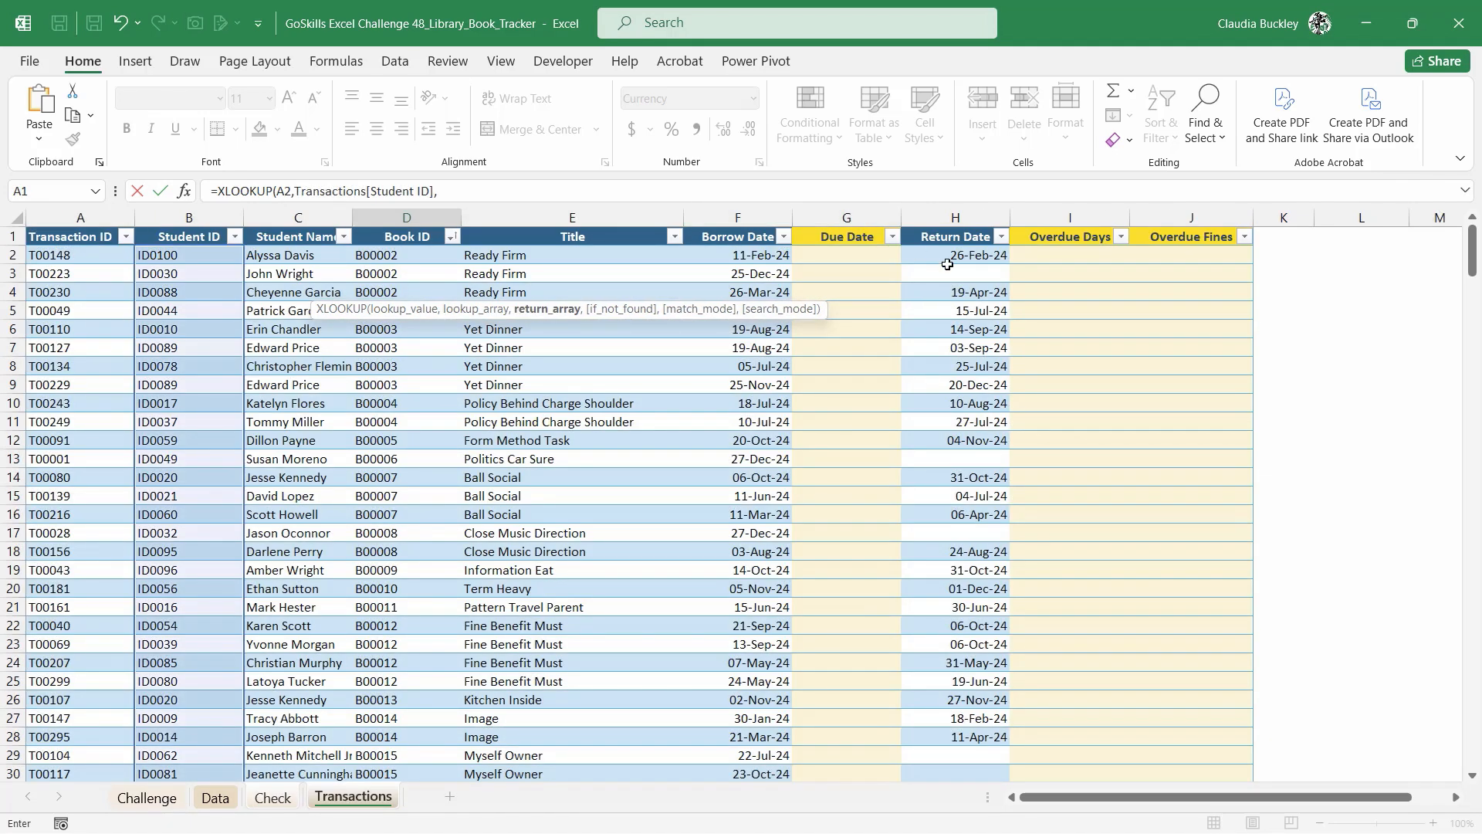
pyautogui.click(1145, 225)
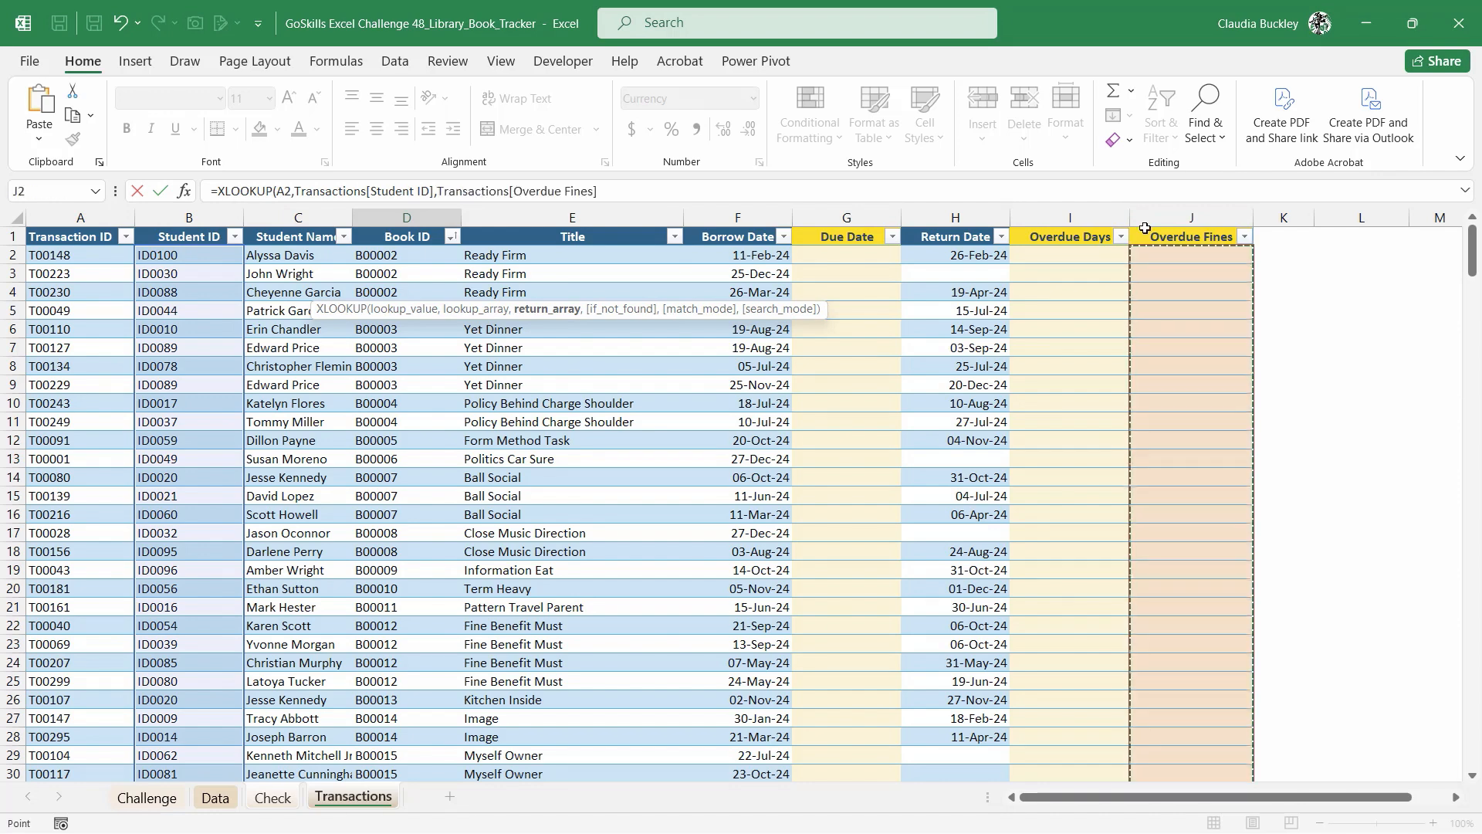
pyautogui.write(')')
pyautogui.press('Return')
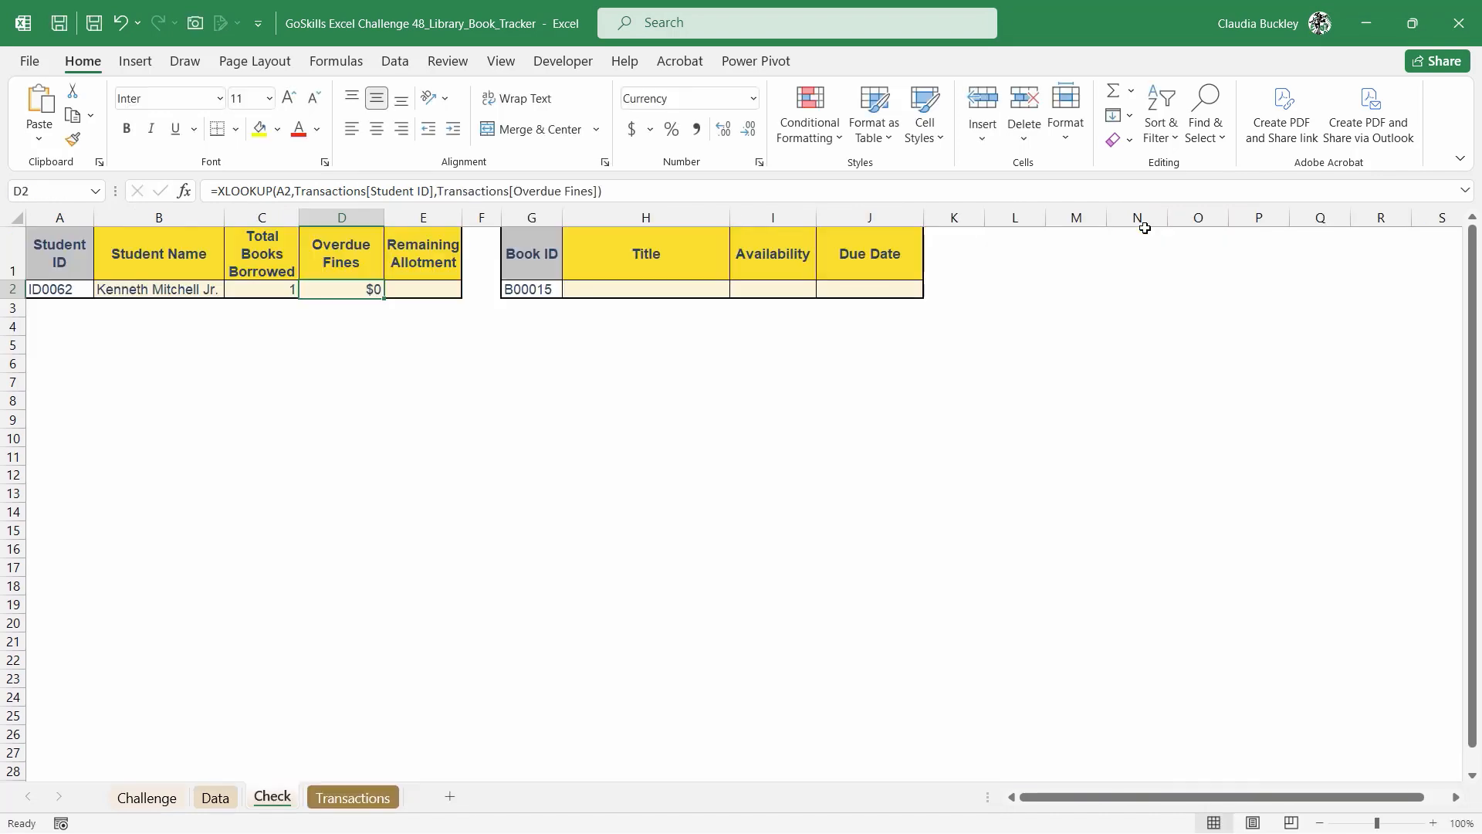
# In E2, start an IF whose OR test checks whether D2>0 or C2=5
pyautogui.press('Right')
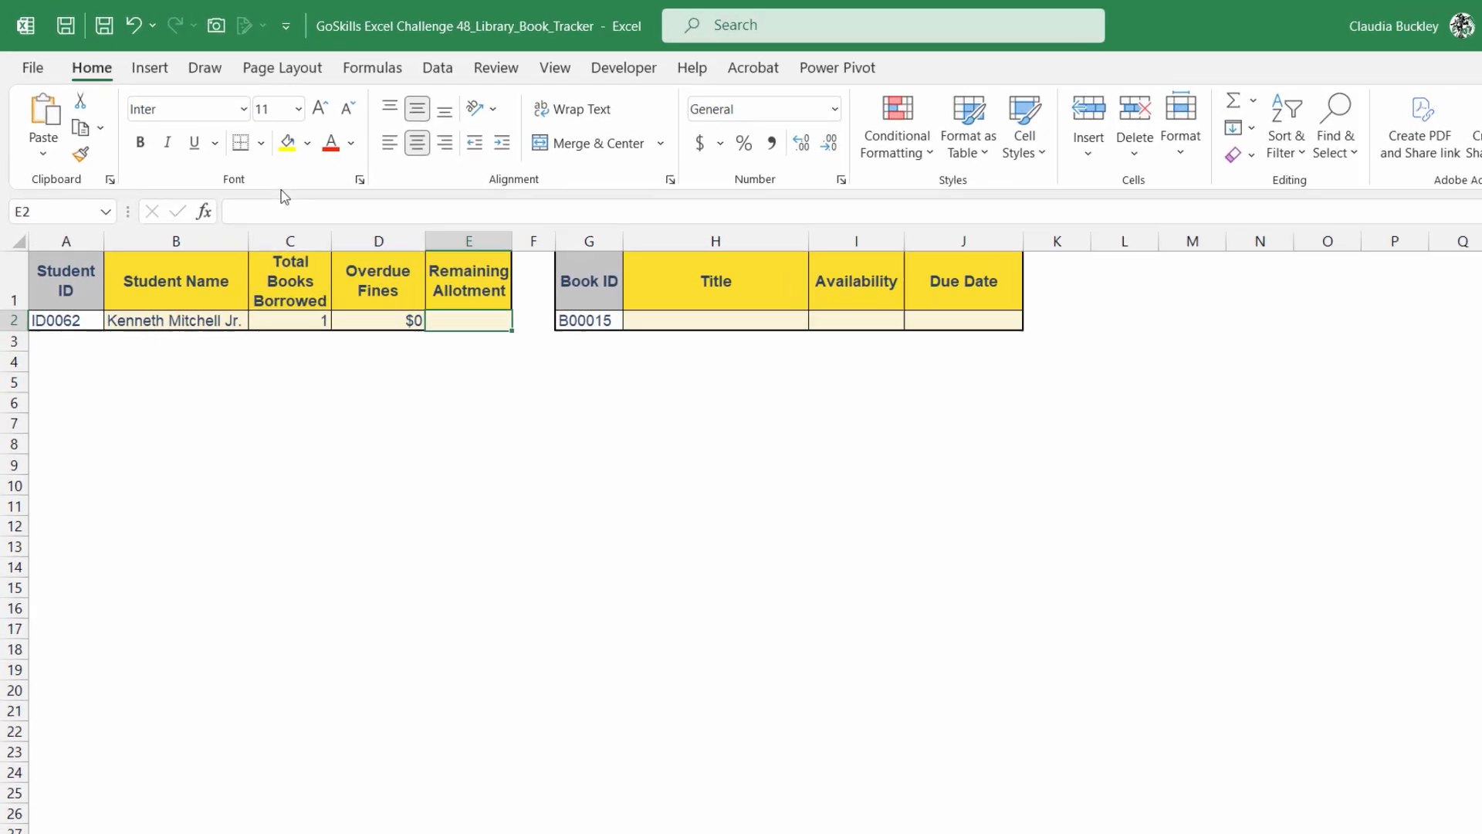
pyautogui.write('=if(')
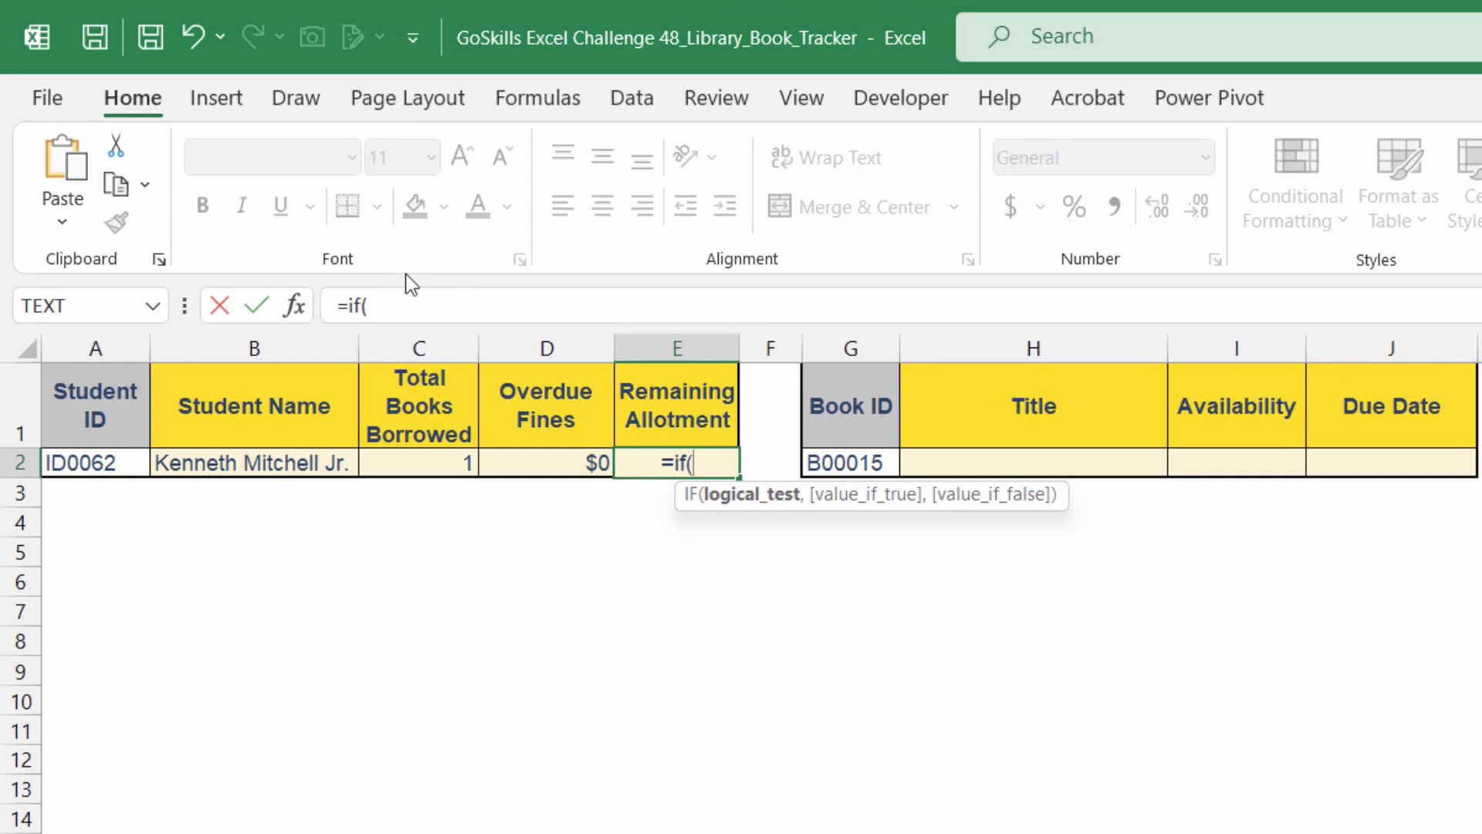
pyautogui.write('or(')
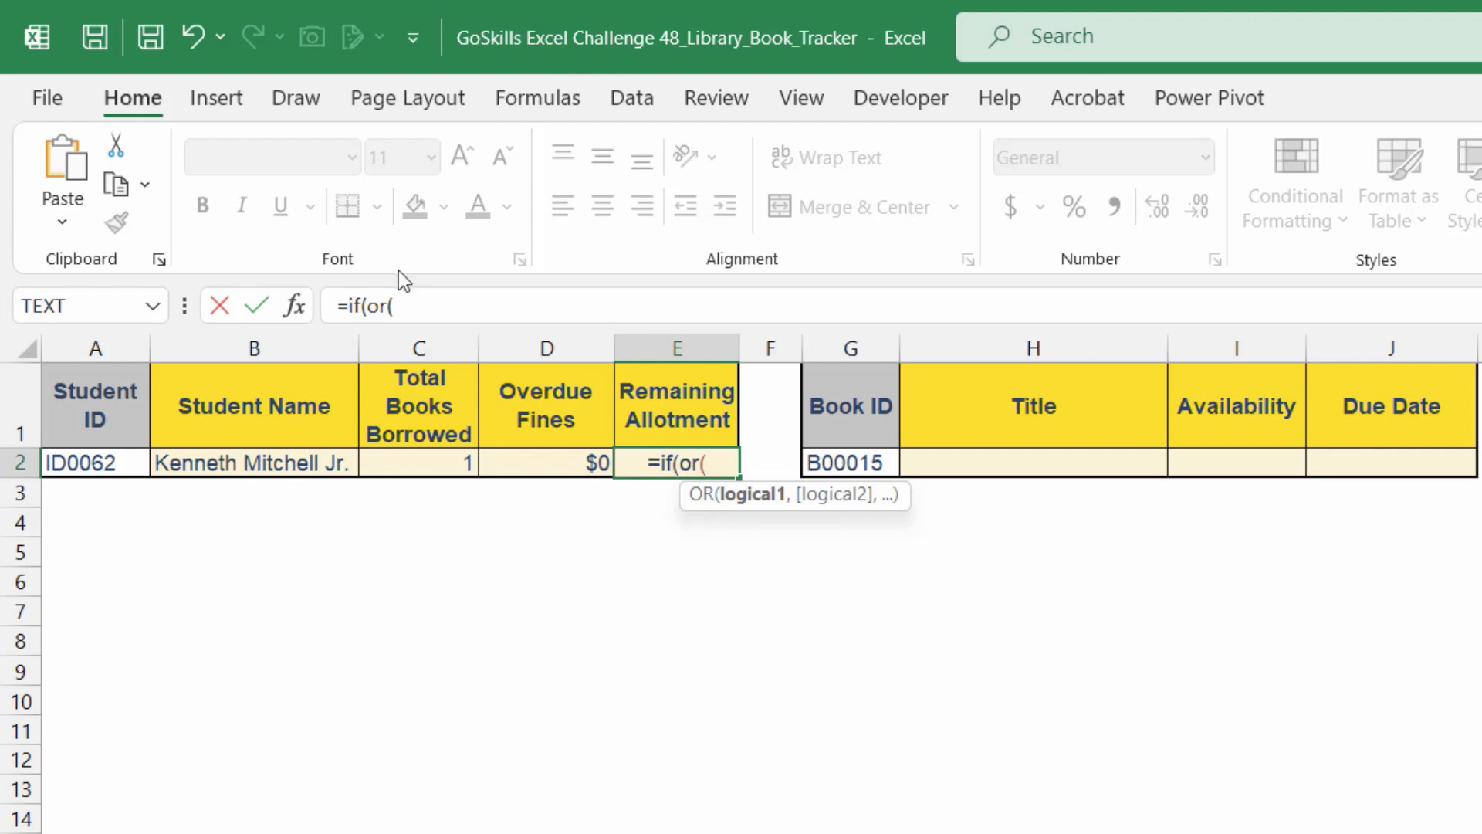
pyautogui.click(568, 467)
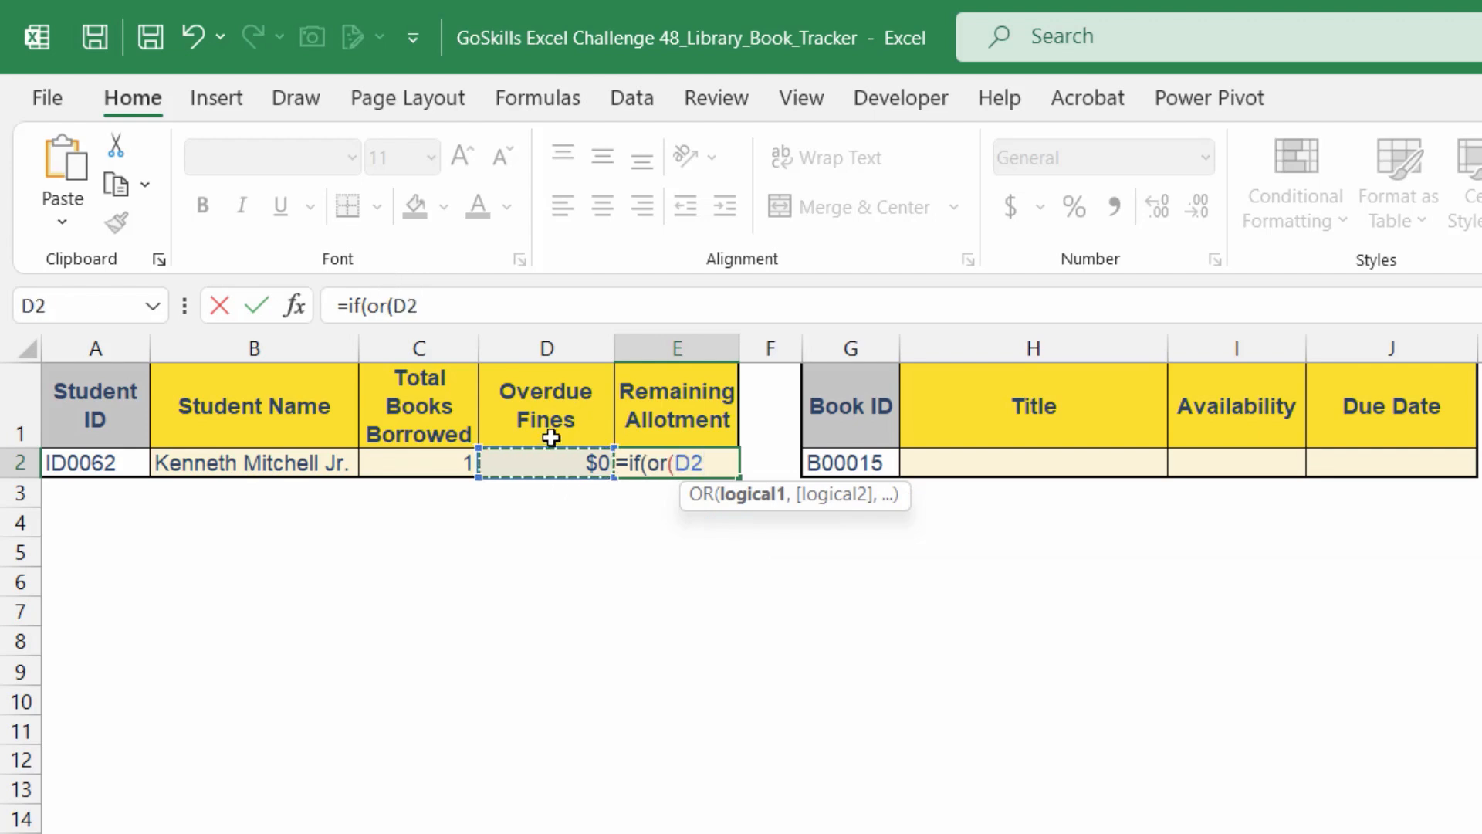
pyautogui.write('>0')
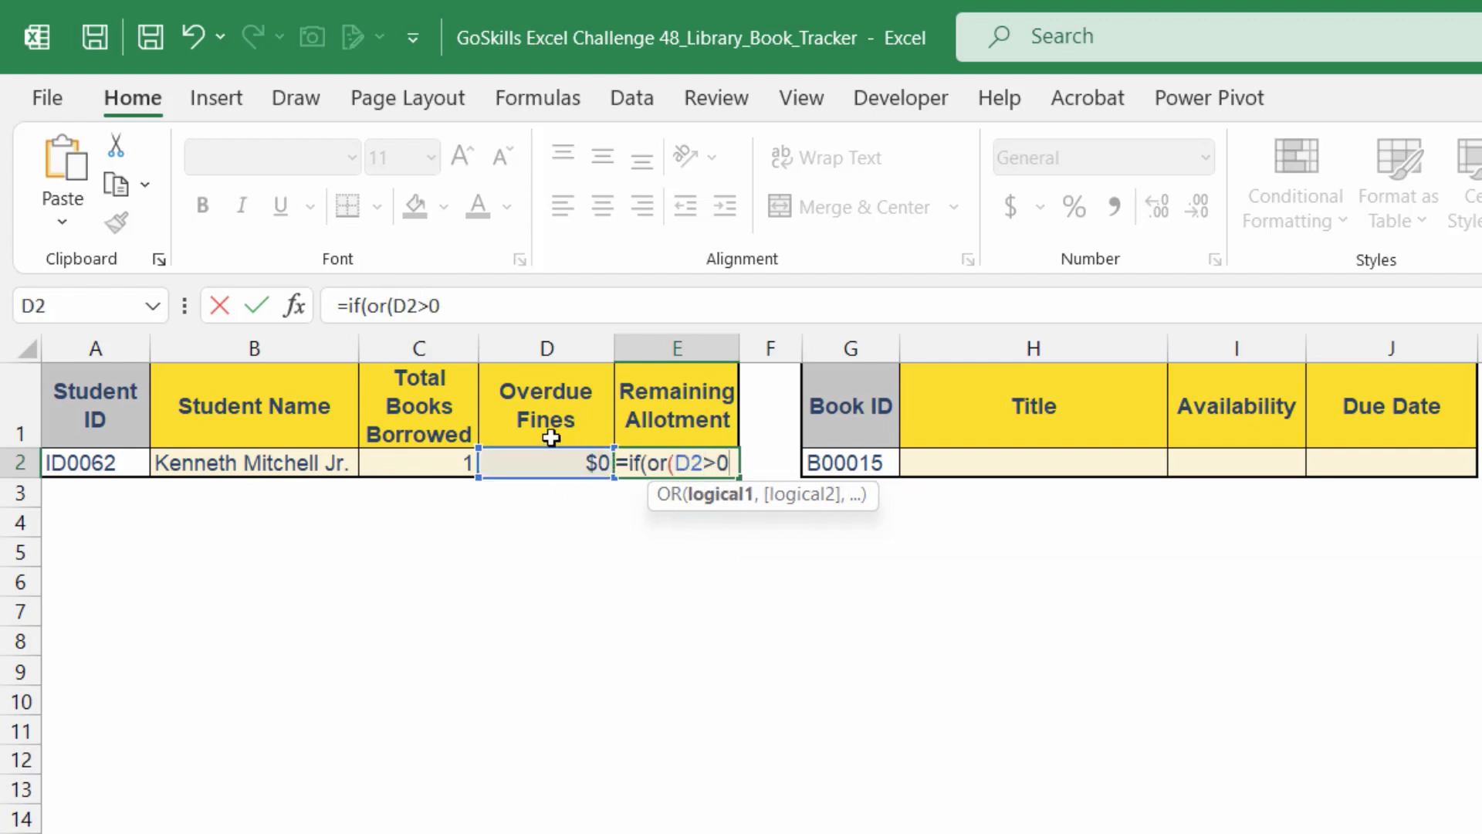
pyautogui.write(',')
pyautogui.click(455, 467)
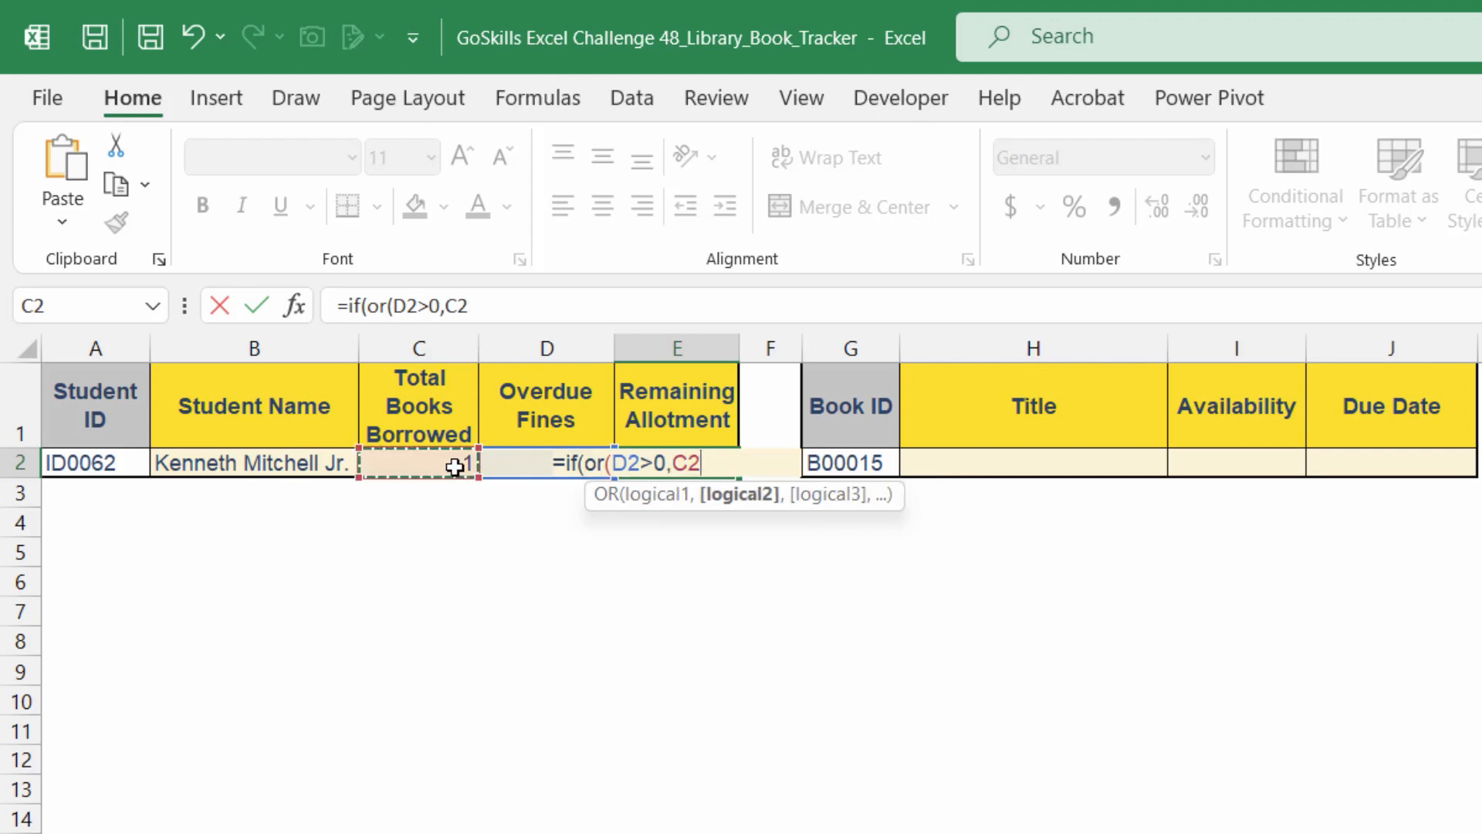
pyautogui.write('=5),')
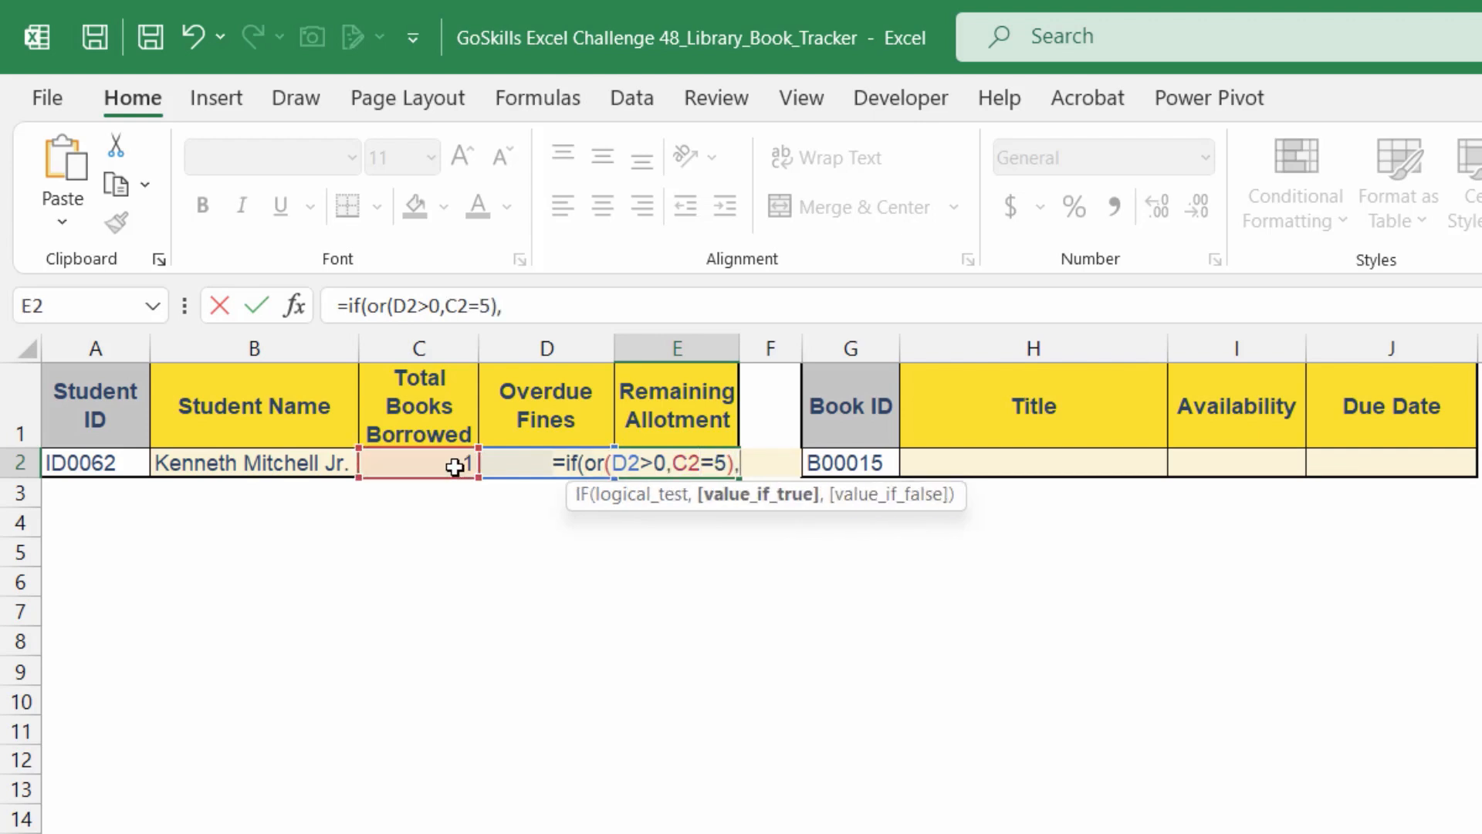
# Make the IF return 0 when true and 5-C2 when false, and complete the formula in E2
pyautogui.write('0,')
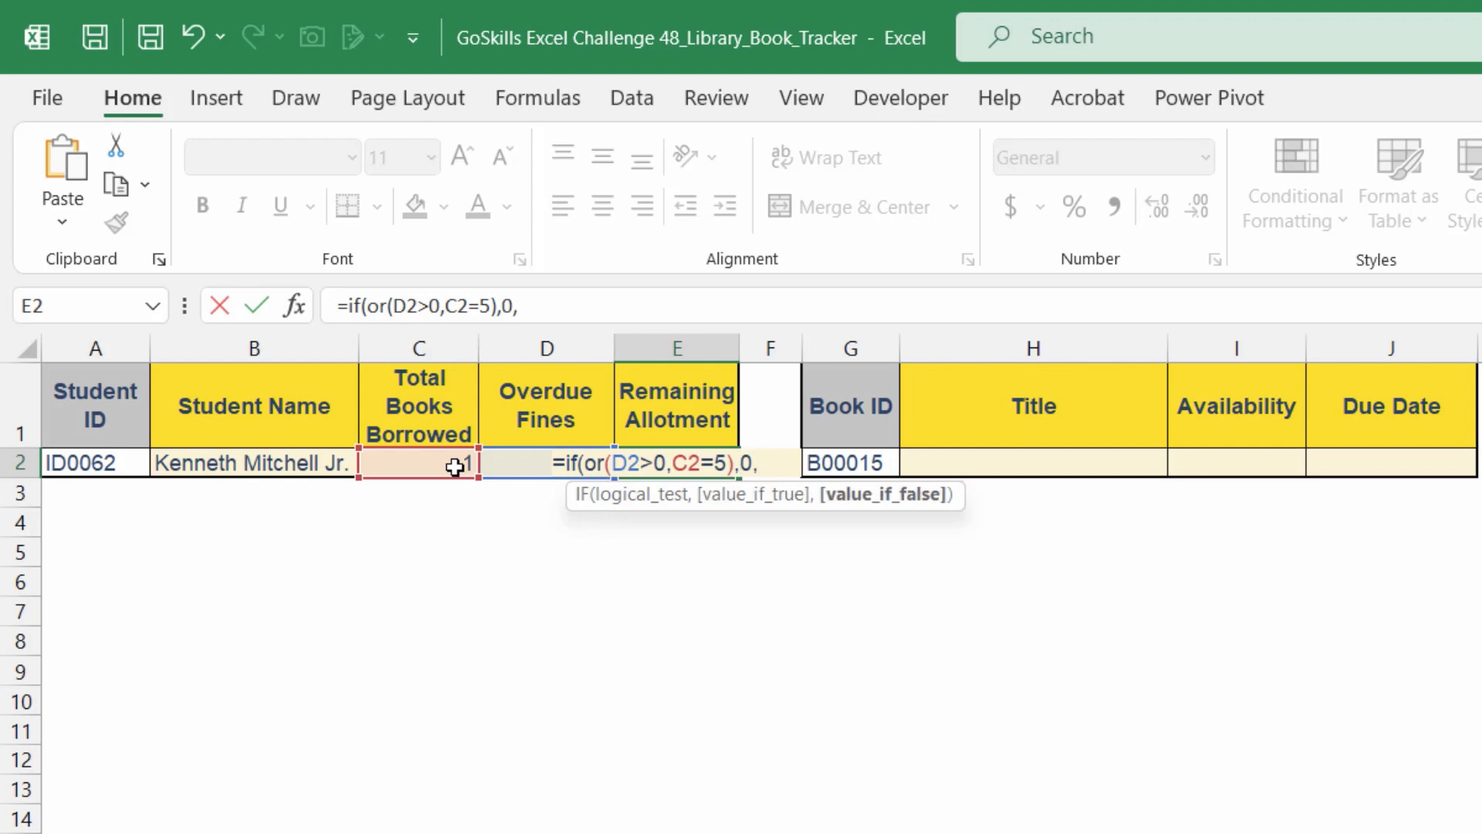
pyautogui.write('5-')
pyautogui.click(455, 466)
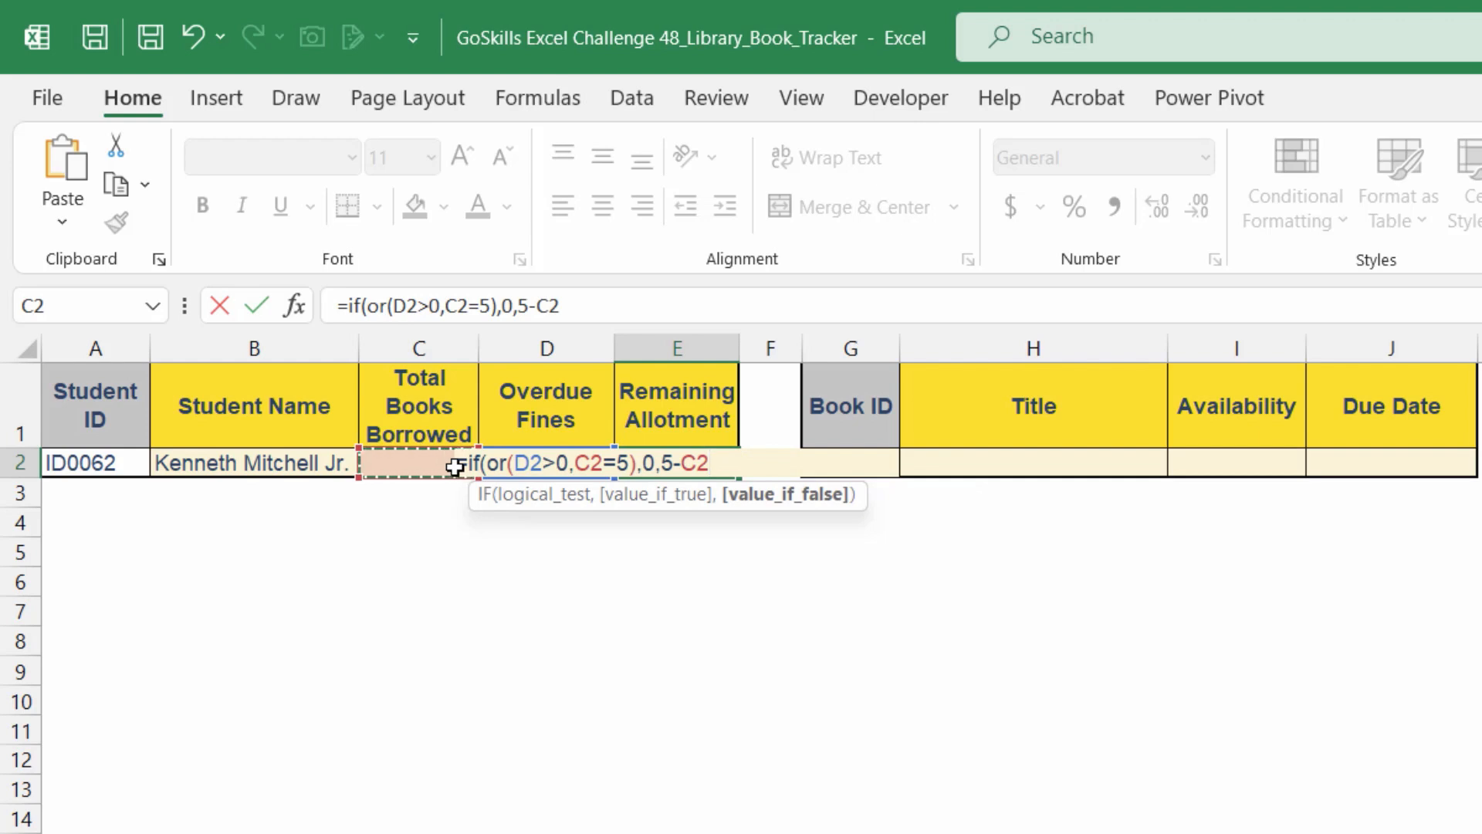
pyautogui.write(')')
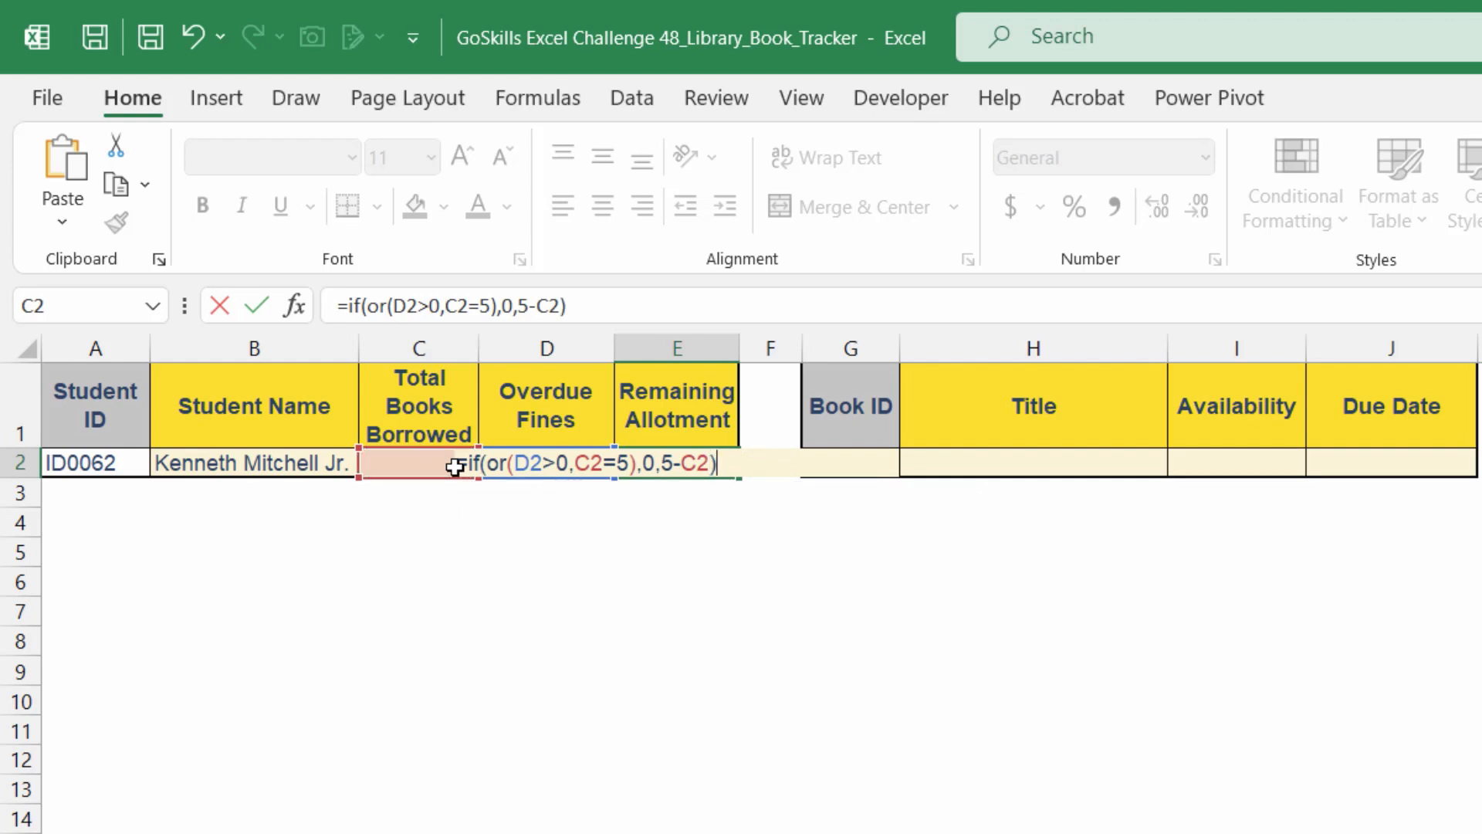
pyautogui.press('Return')
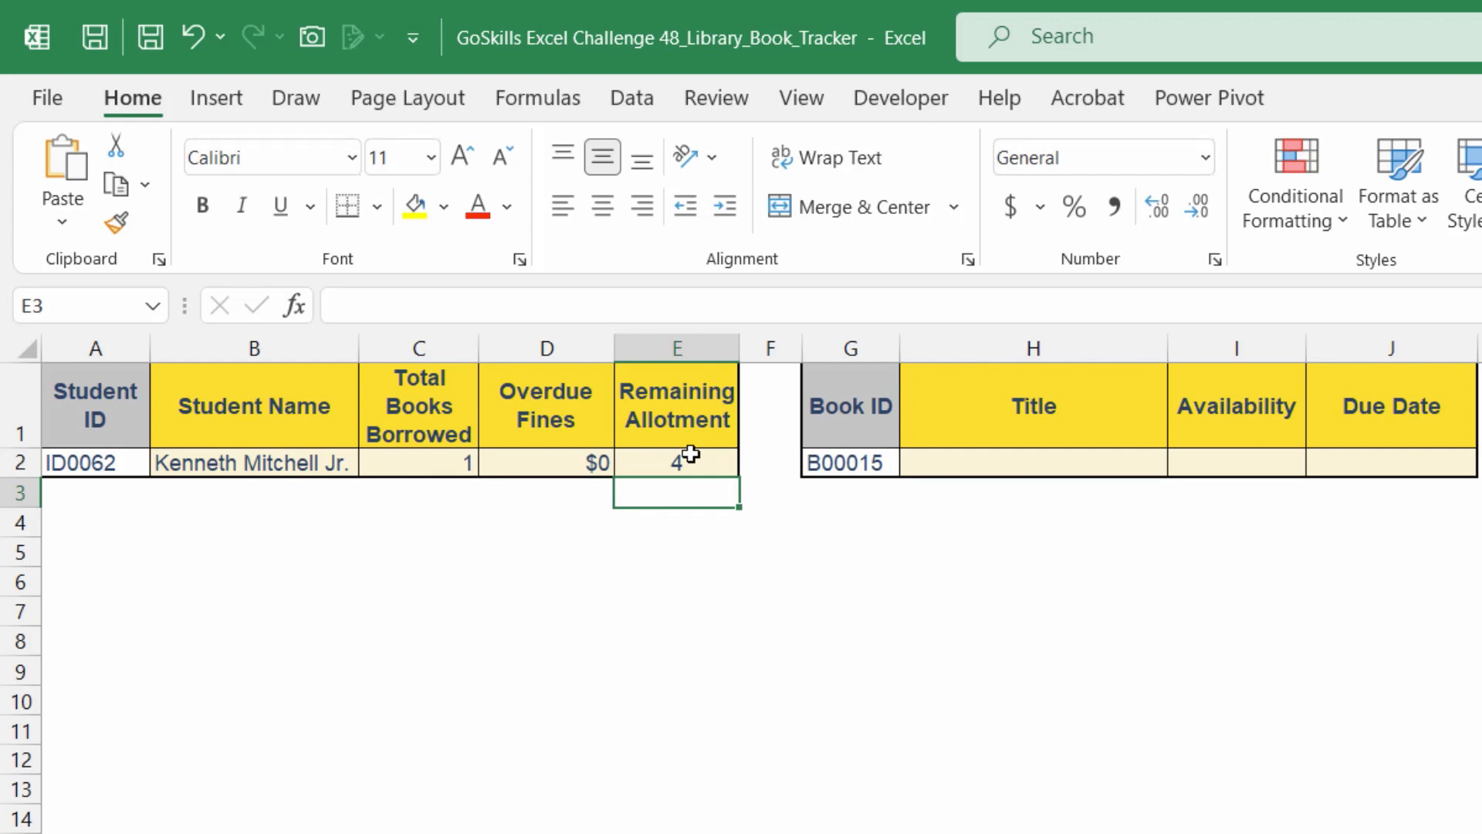
# In H2, enter an XLOOKUP that finds G2 in Books[Book ID] and returns Books[Title]
pyautogui.click(1054, 461)
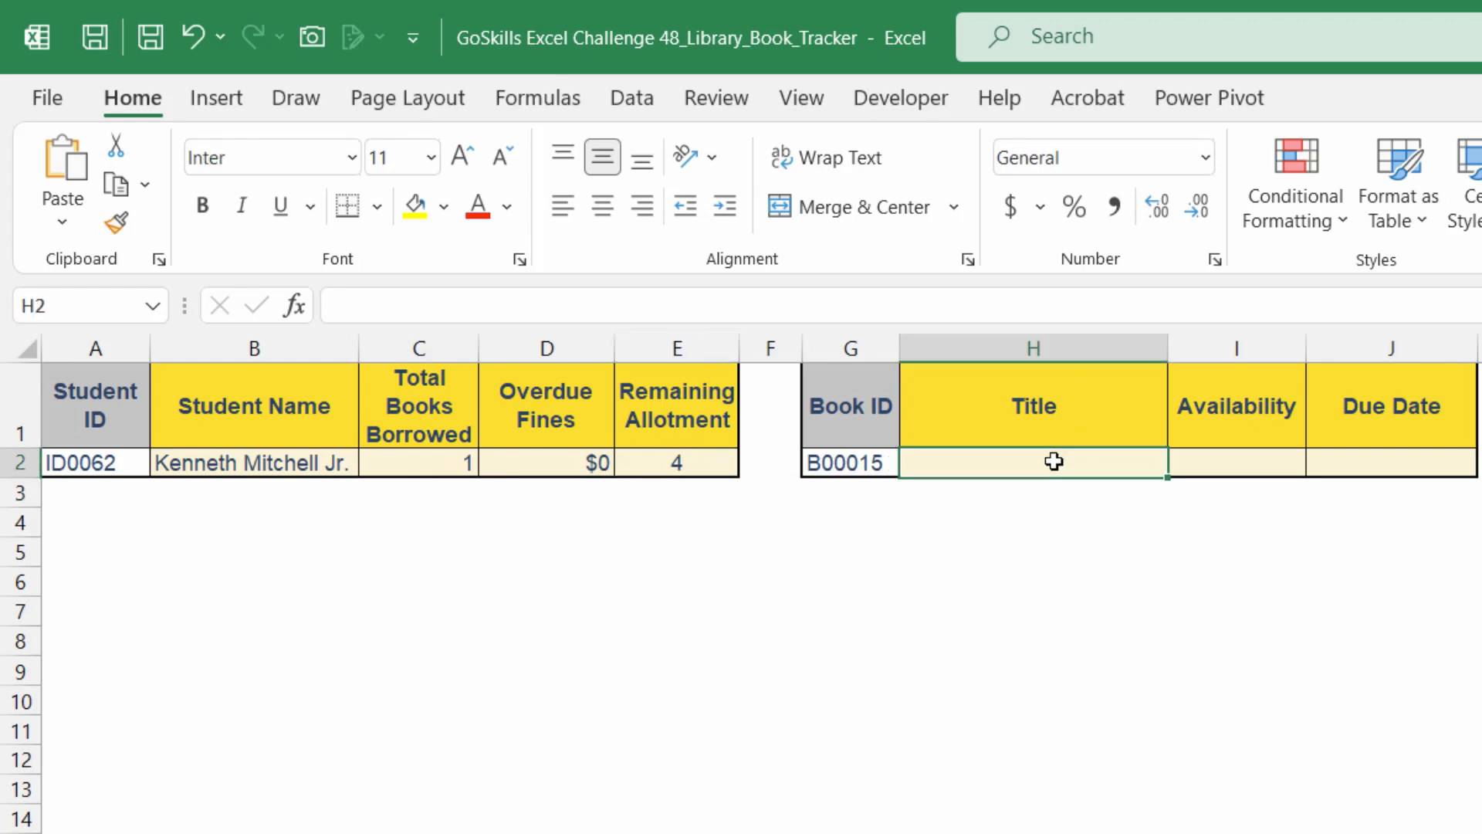
pyautogui.write('=xloo')
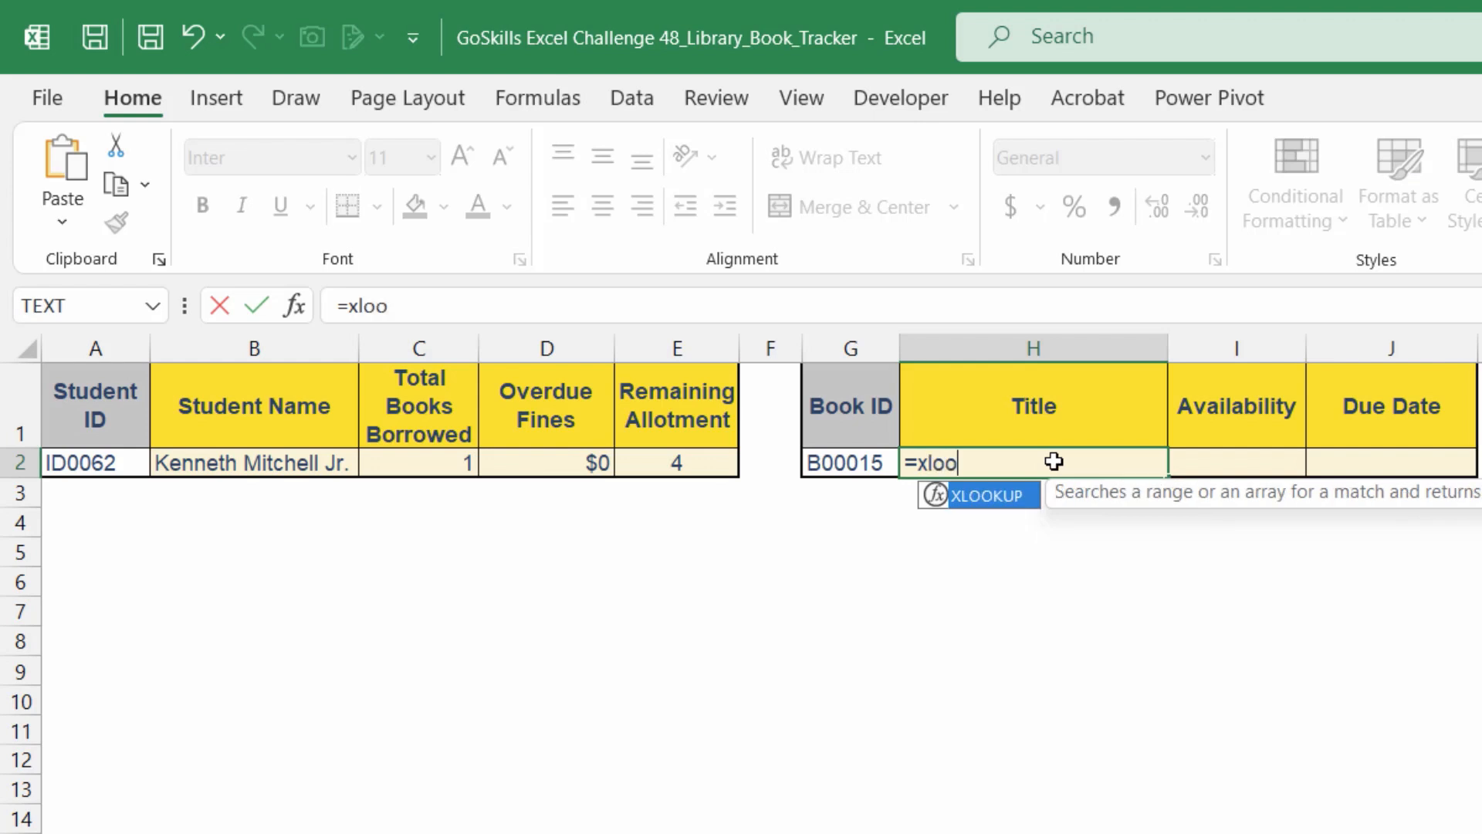
pyautogui.press('Tab')
pyautogui.click(825, 468)
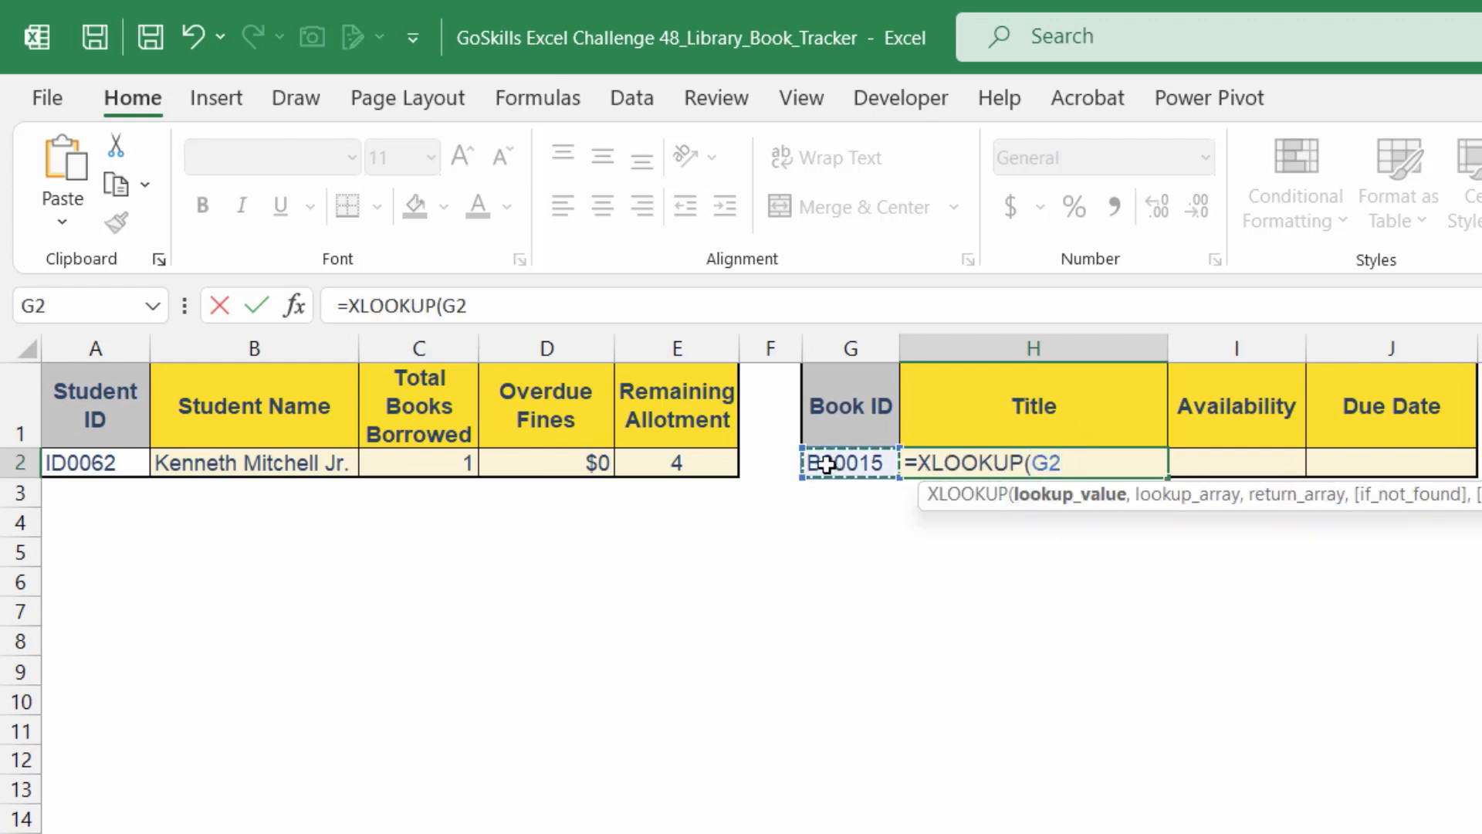
pyautogui.write(',')
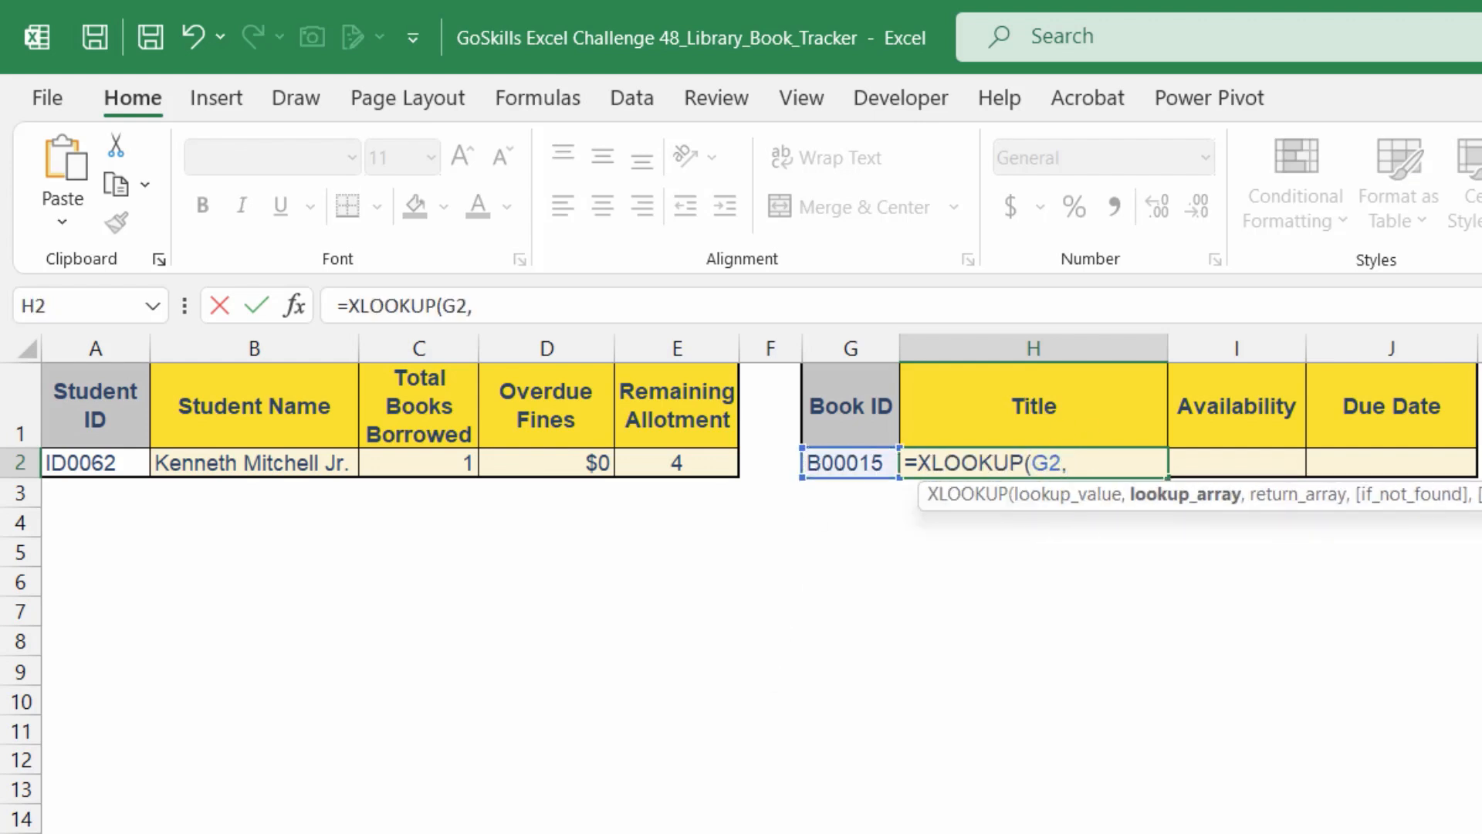
pyautogui.click(309, 833)
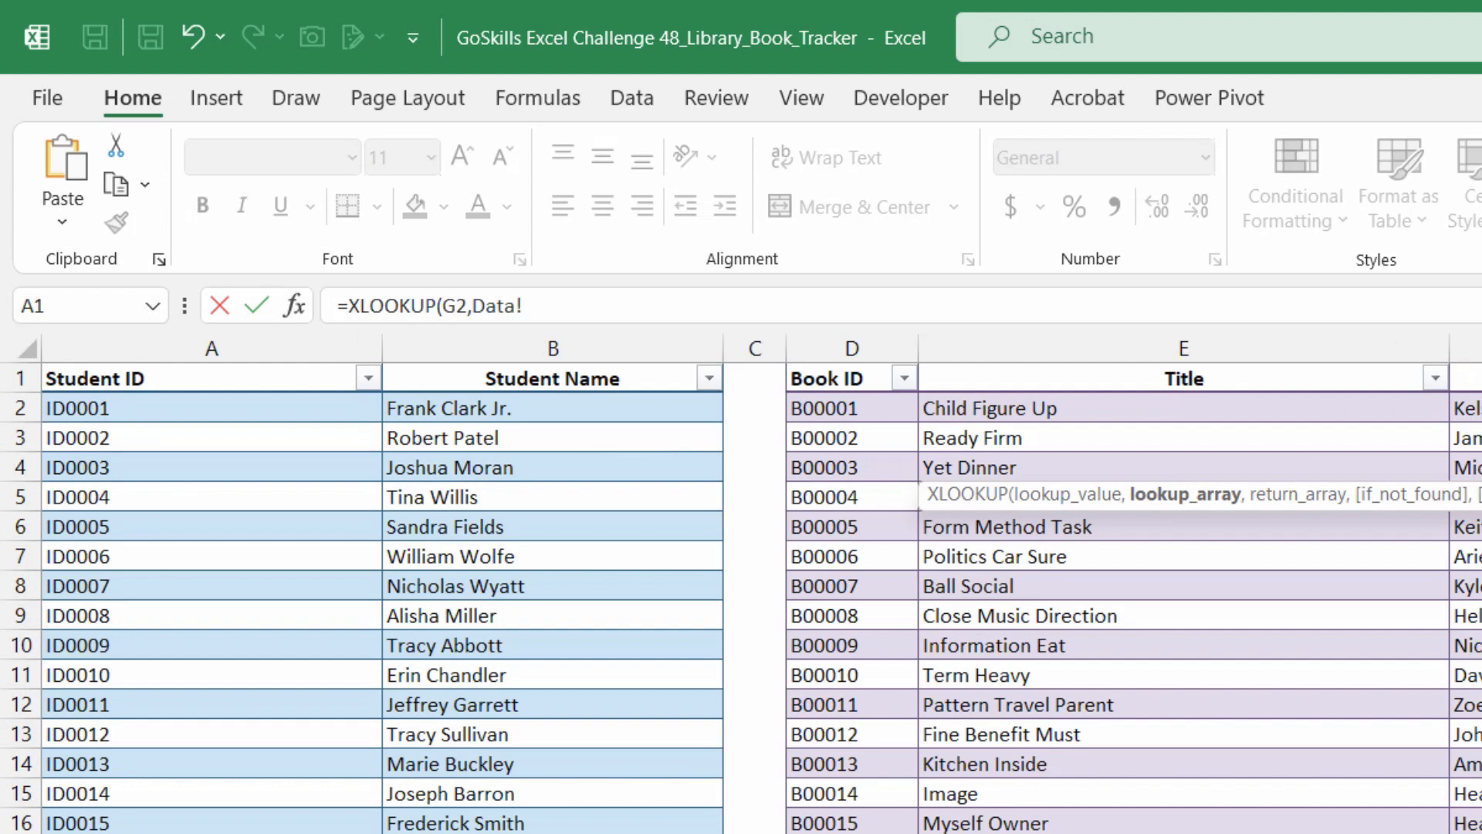
pyautogui.click(870, 363)
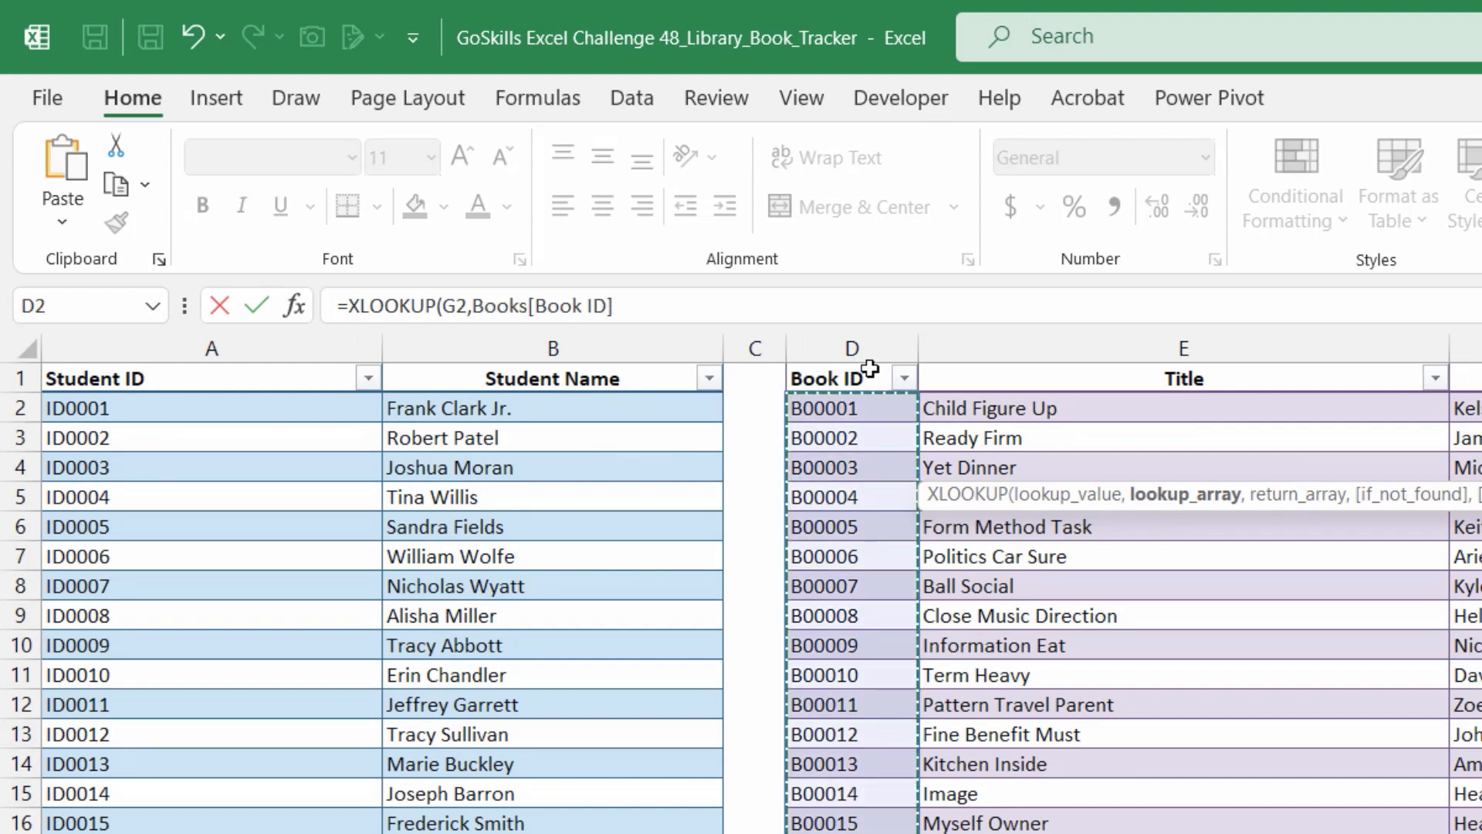
pyautogui.write(',')
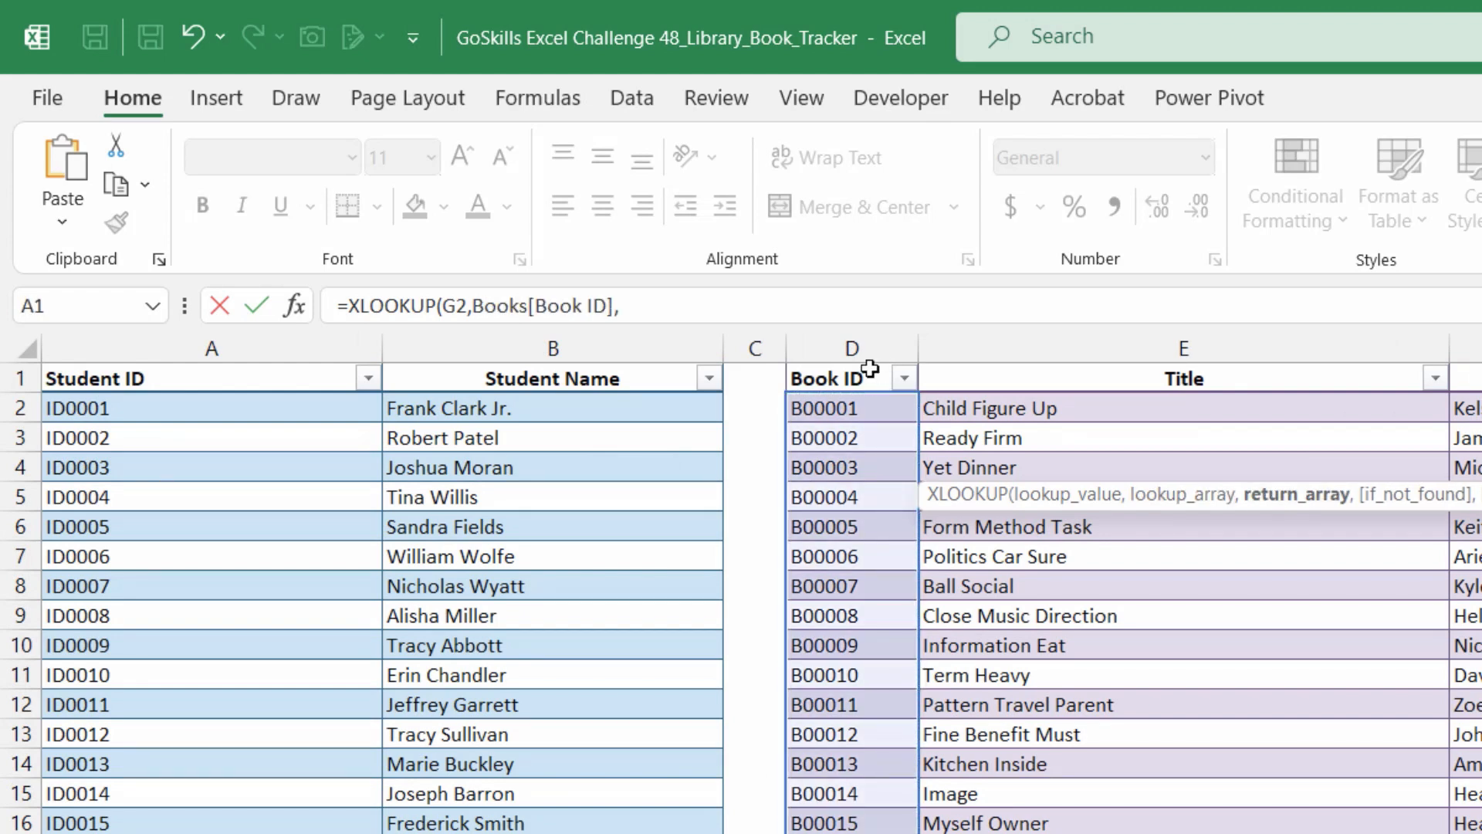
pyautogui.click(986, 357)
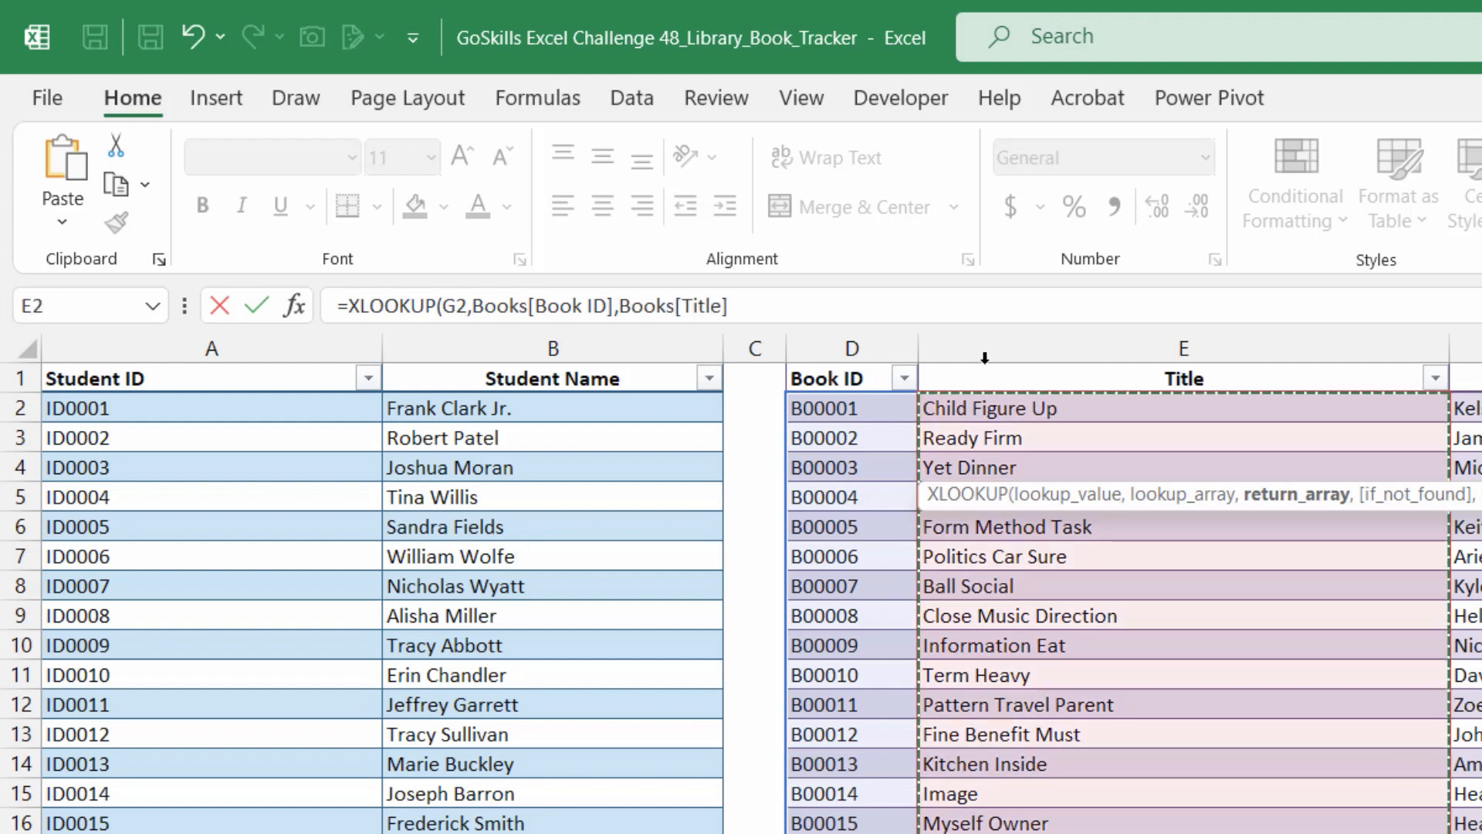
pyautogui.write(')')
pyautogui.press('Return')
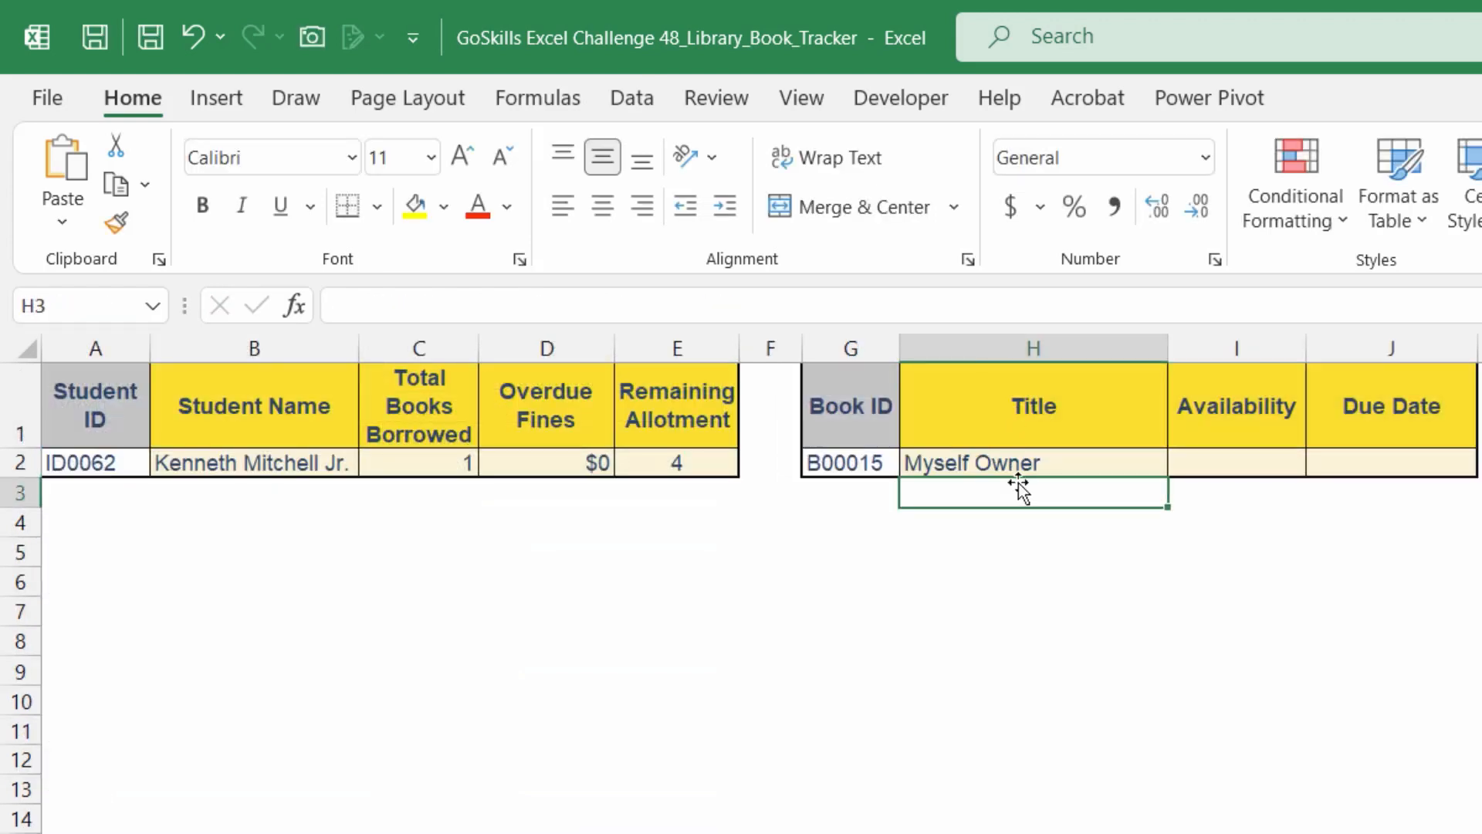
# In I2, enter an XLOOKUP that finds G2 in Books[Book ID] and returns Books[Status]
pyautogui.click(1256, 466)
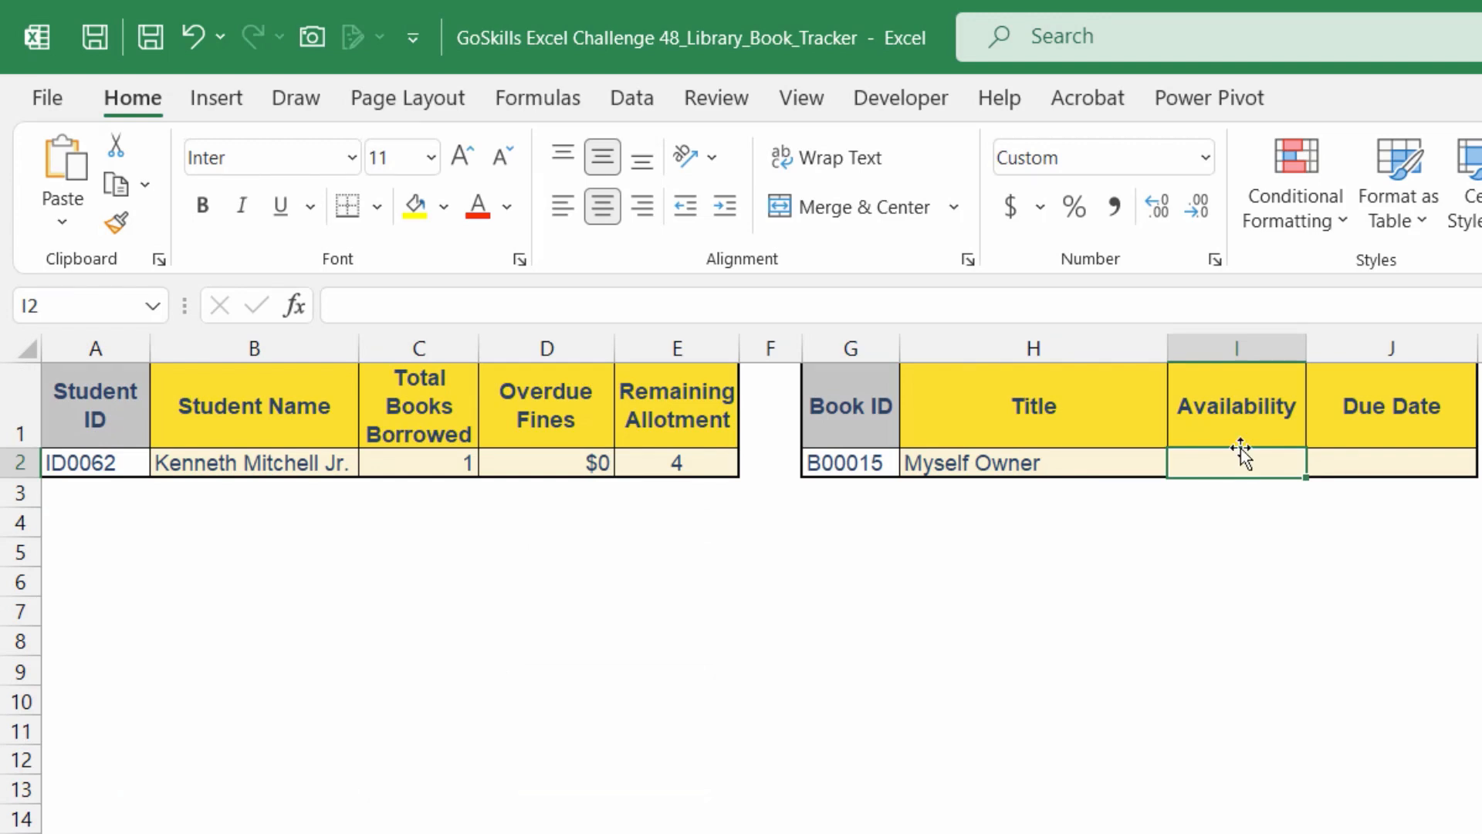
pyautogui.write('=xloo')
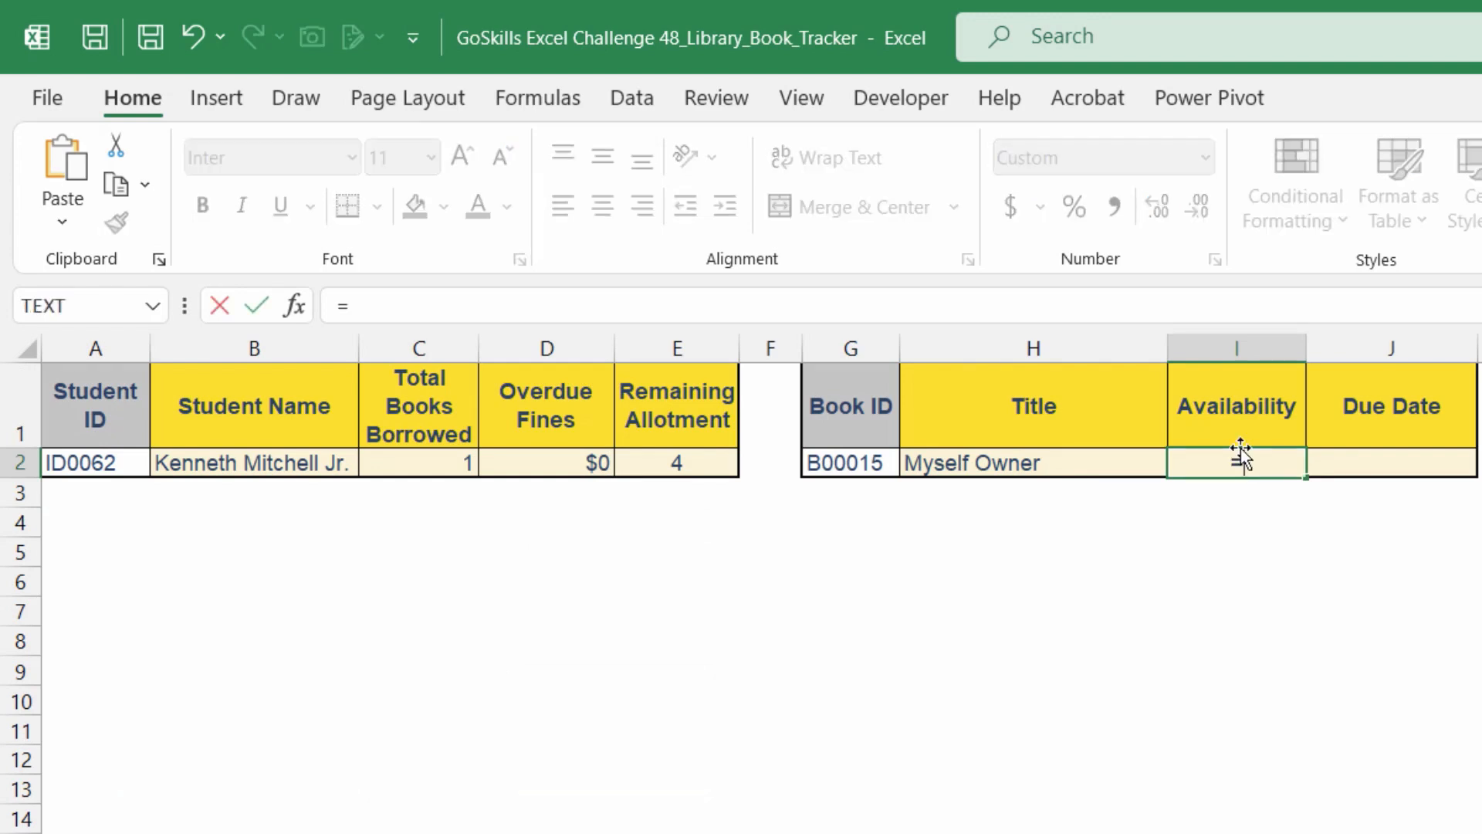
pyautogui.press('Tab')
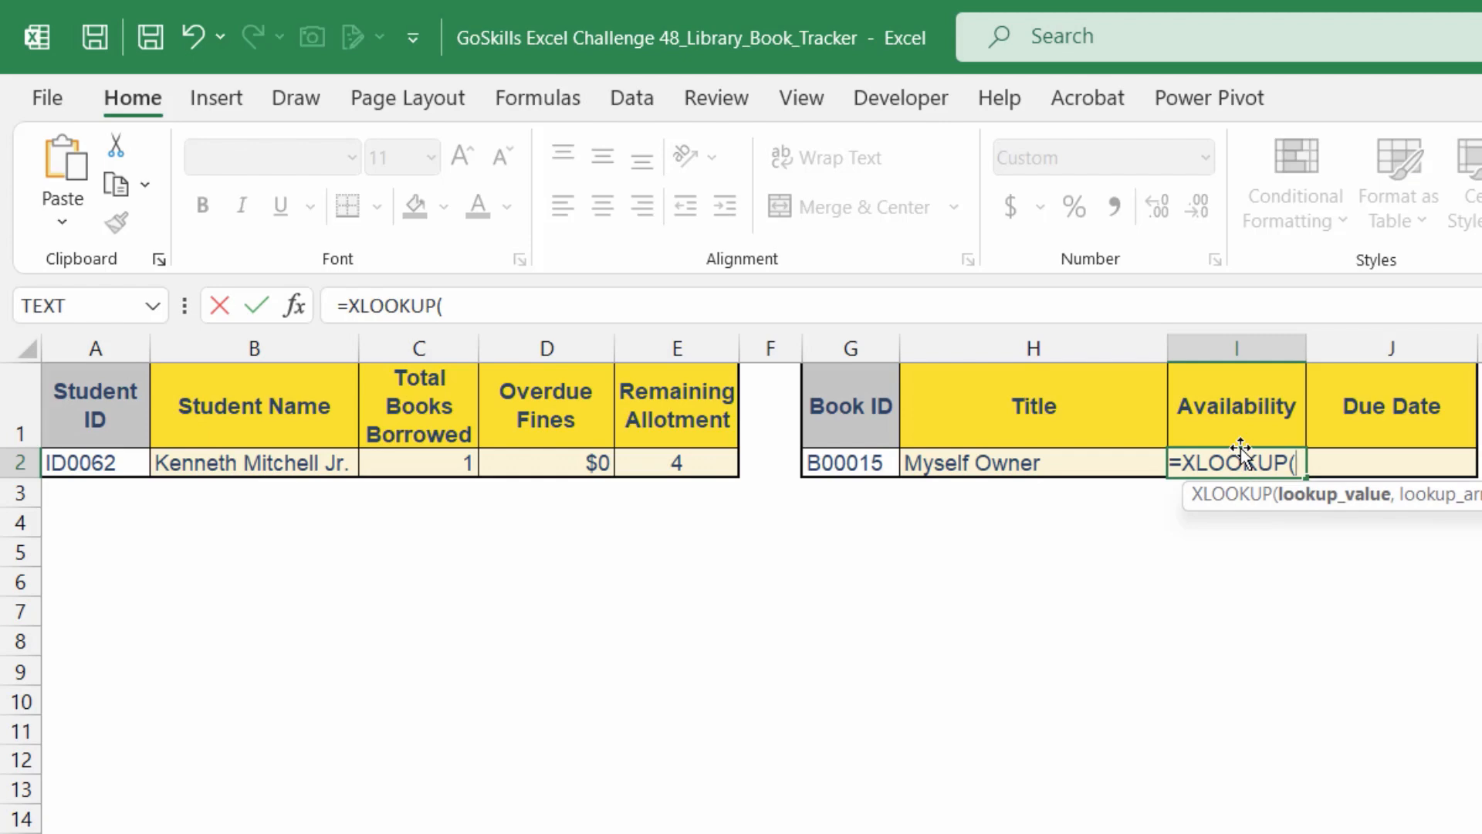
pyautogui.click(857, 464)
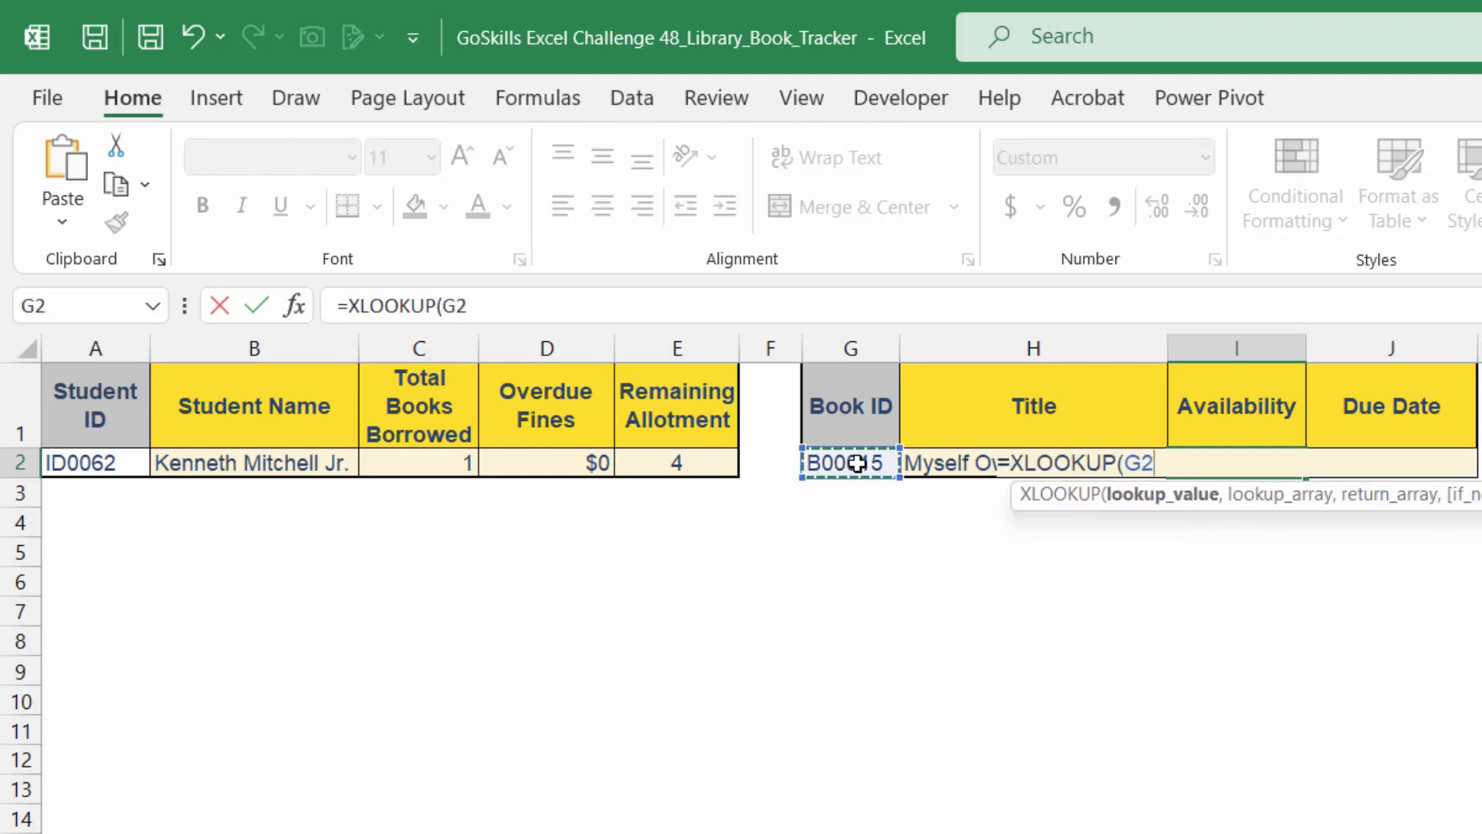
pyautogui.write(',')
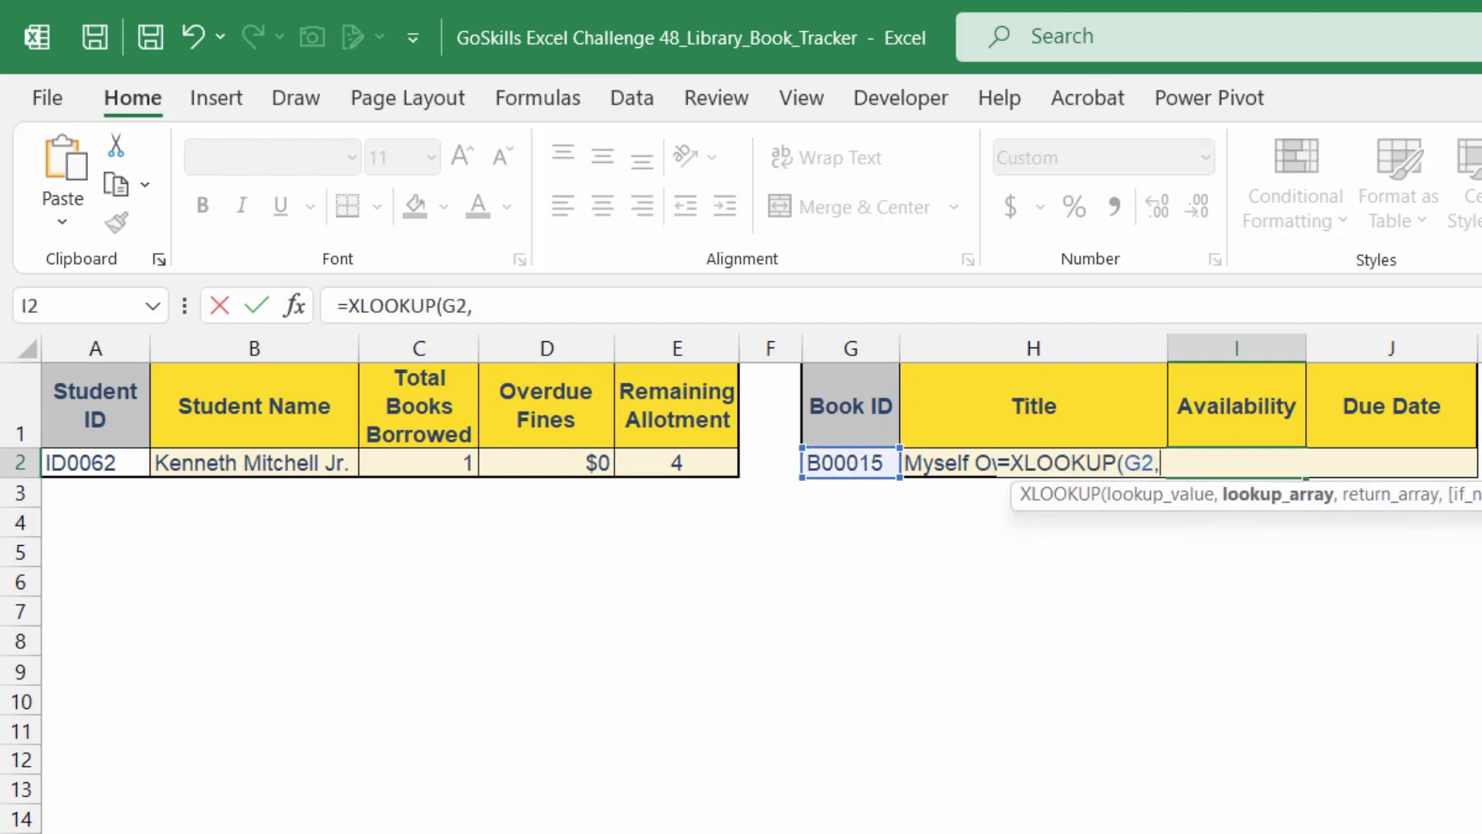
pyautogui.hotkey('ctrl', 'pagedown')
pyautogui.click(844, 363)
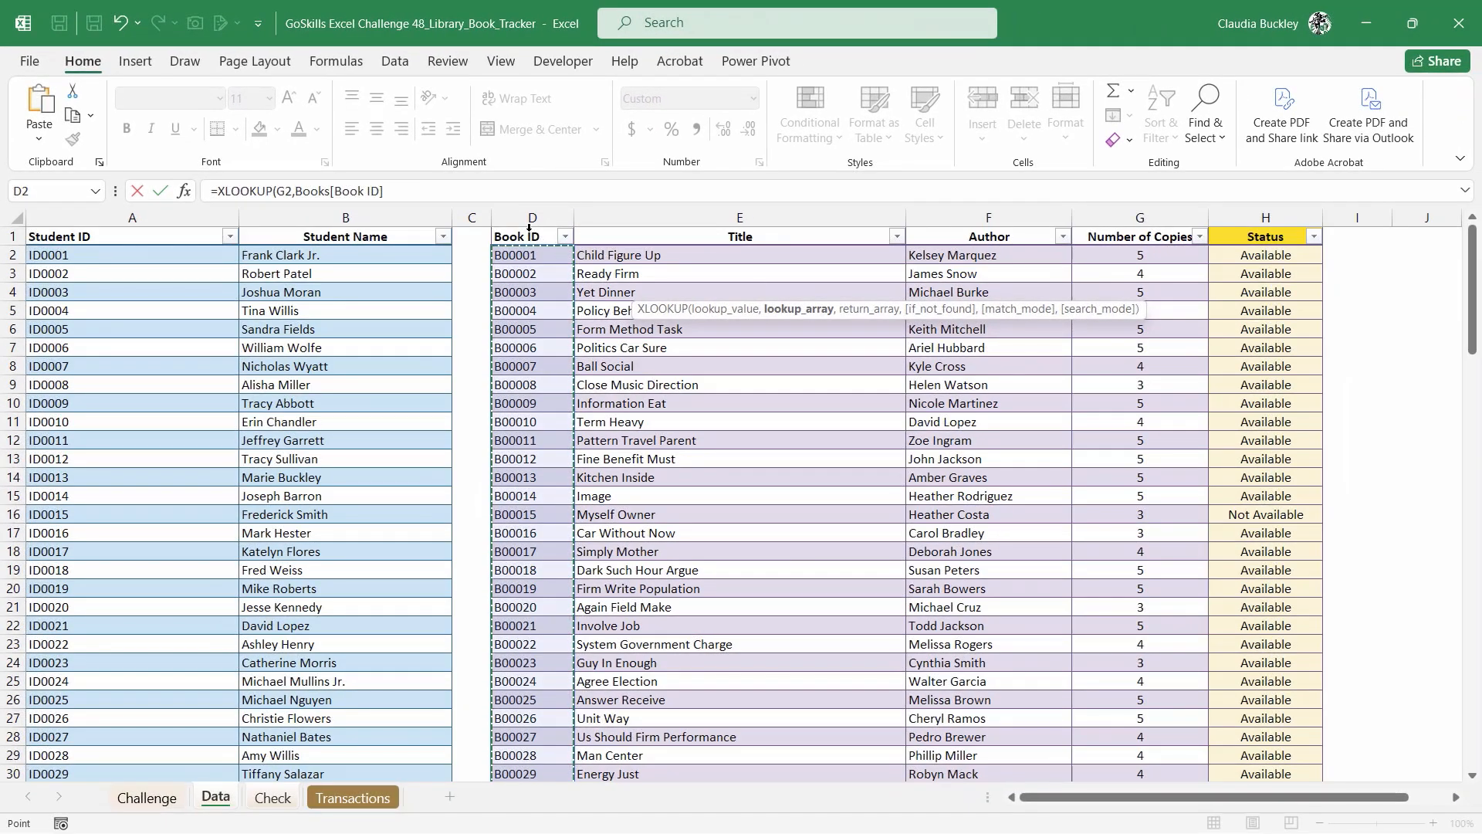
pyautogui.write(',')
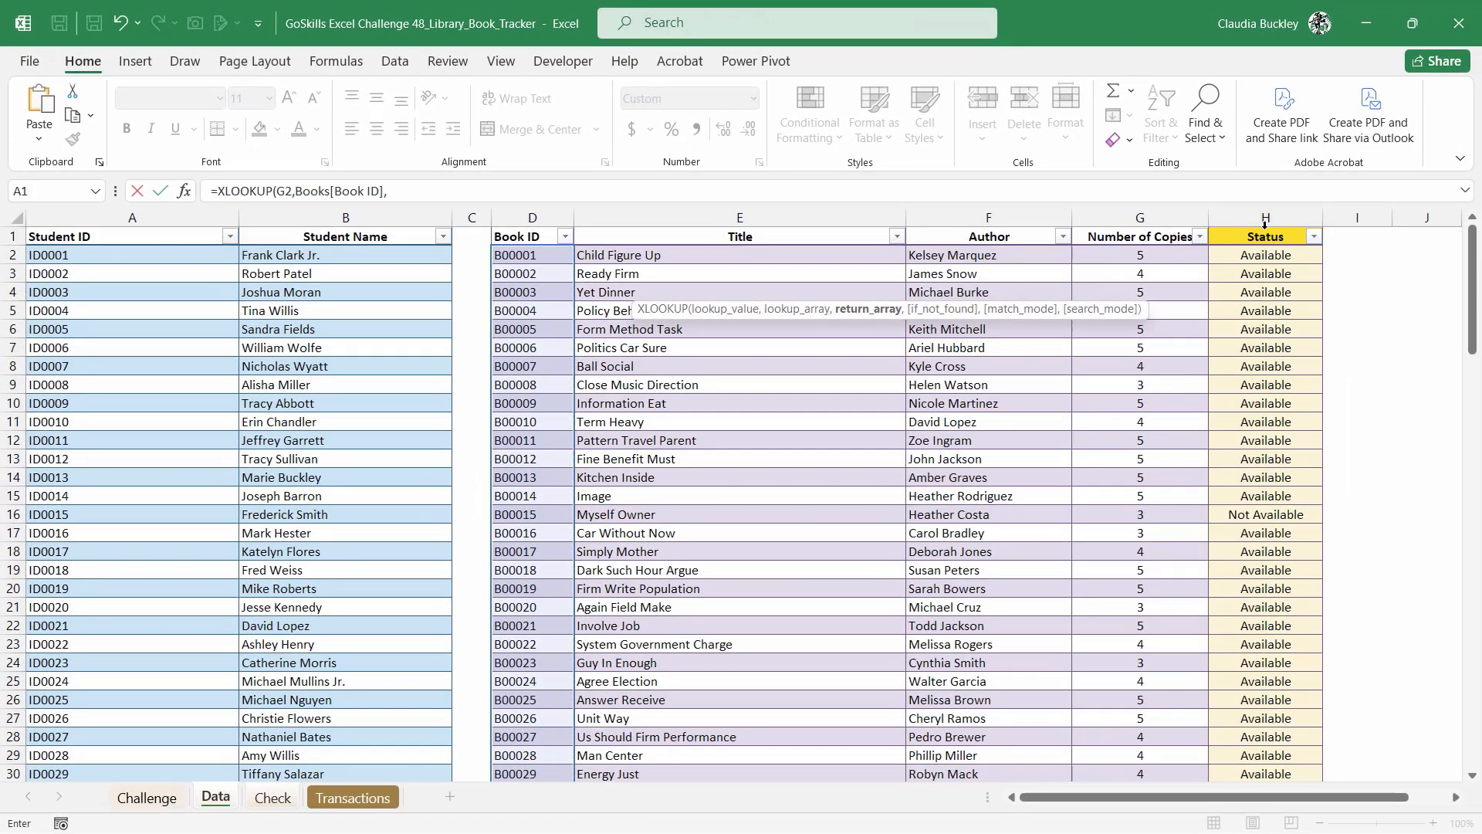
pyautogui.click(1265, 225)
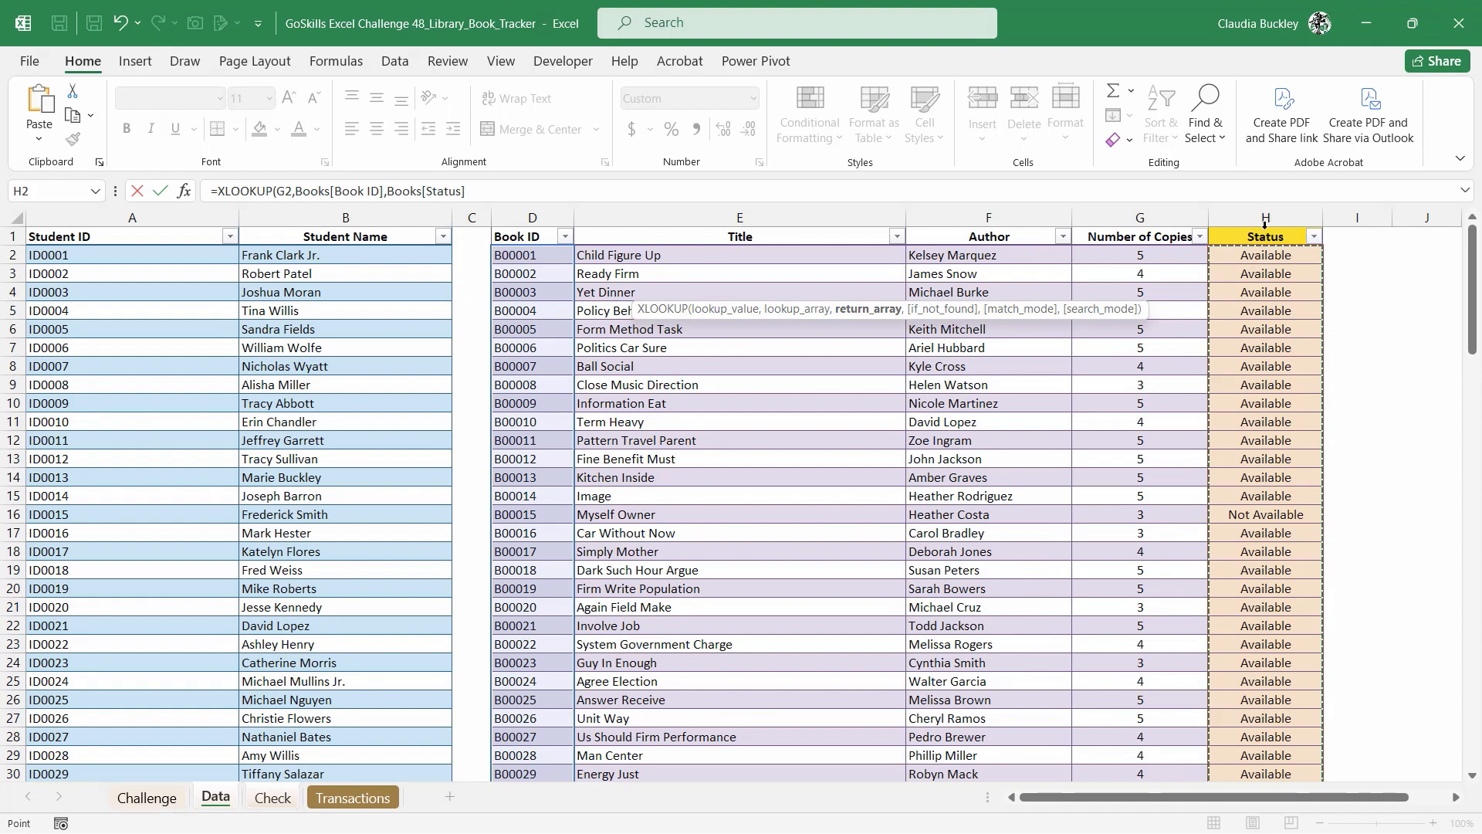
pyautogui.write(')')
pyautogui.press('Return')
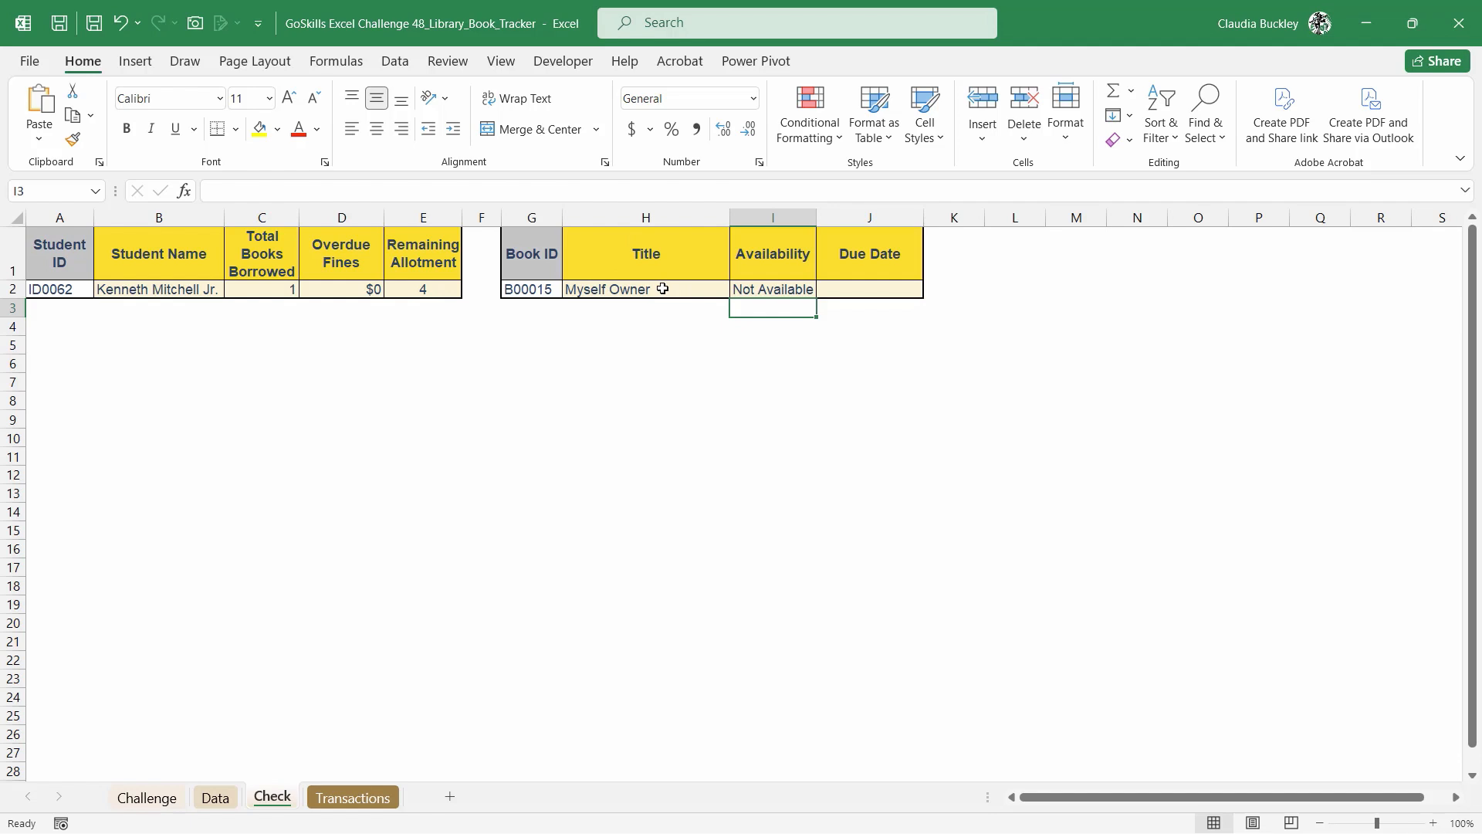
pyautogui.click(801, 289)
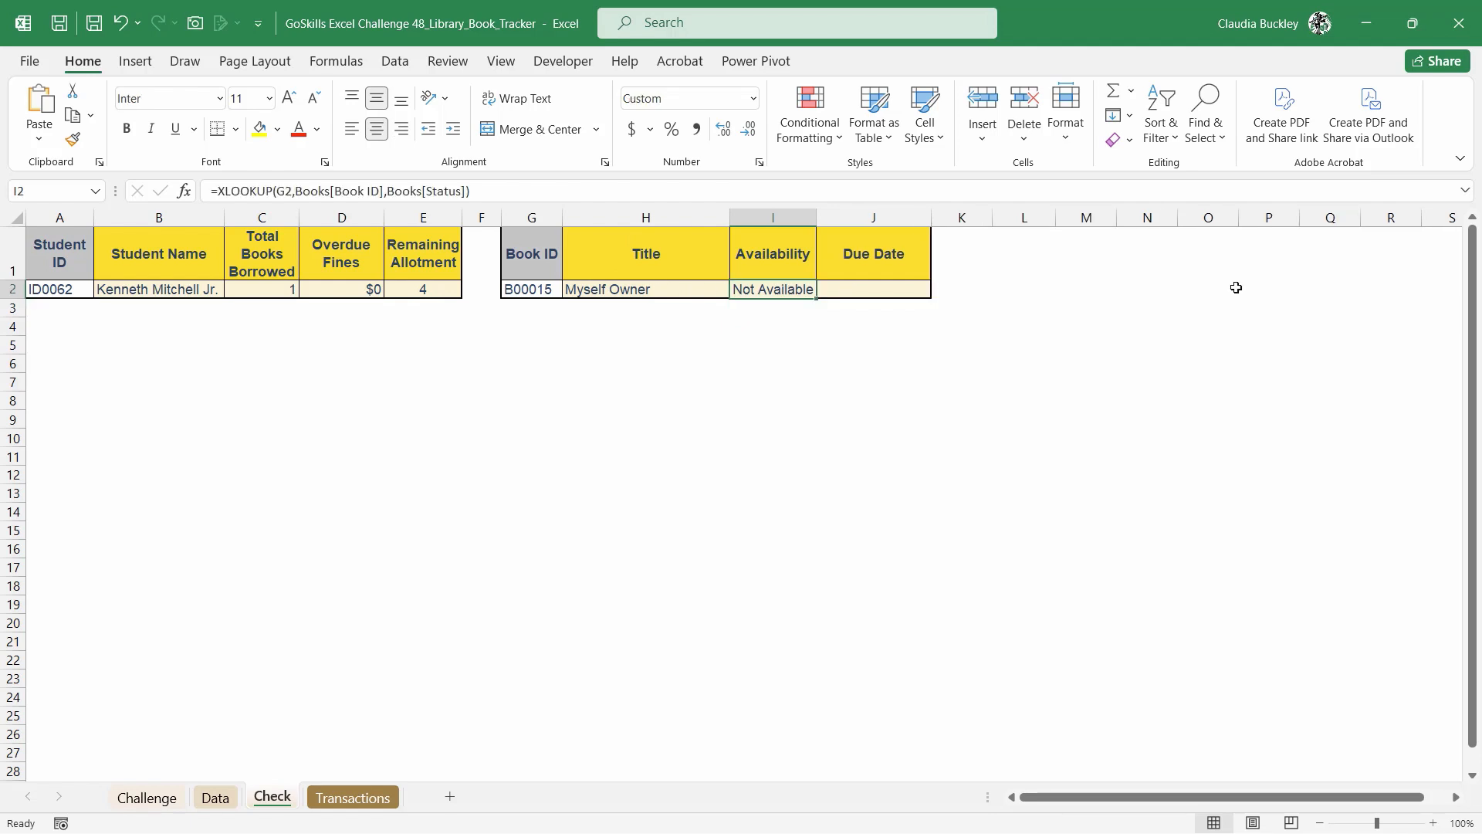
# In J2, start an IF formula whose logical test checks whether I2="Not Available"
pyautogui.click(872, 290)
pyautogui.write('=if(')
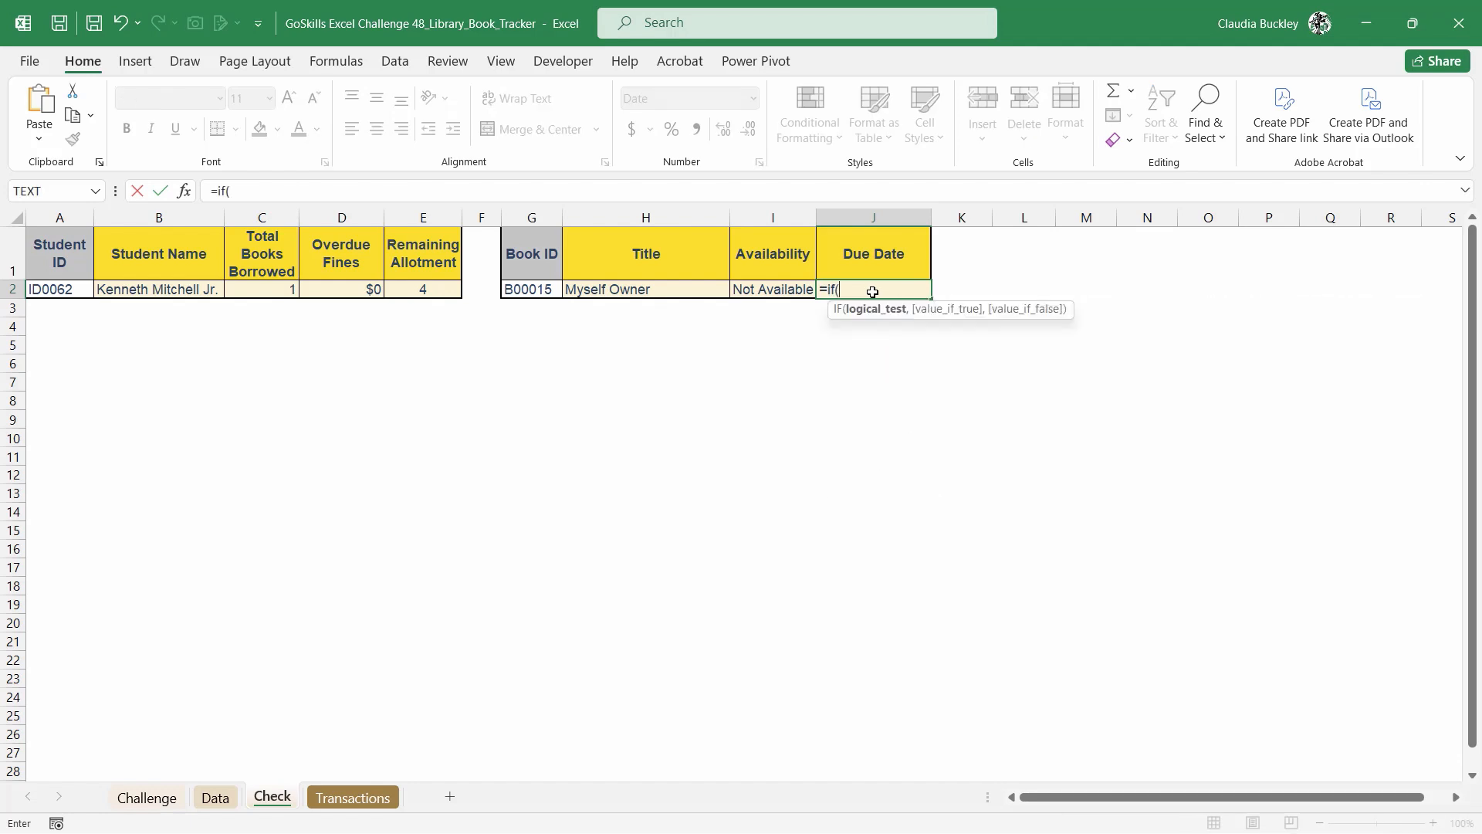
pyautogui.click(789, 292)
pyautogui.write('="')
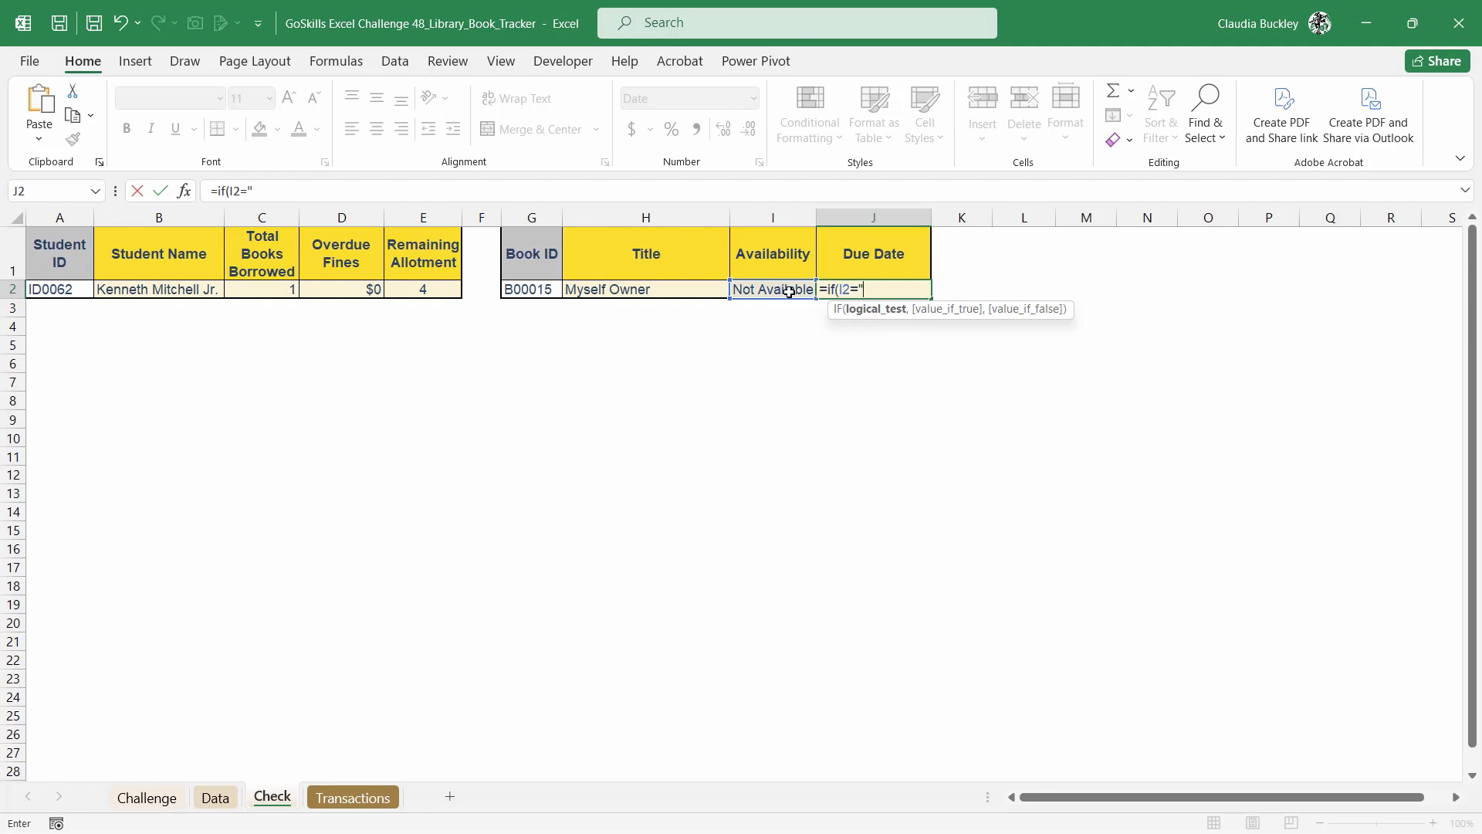
pyautogui.write('Not Avai')
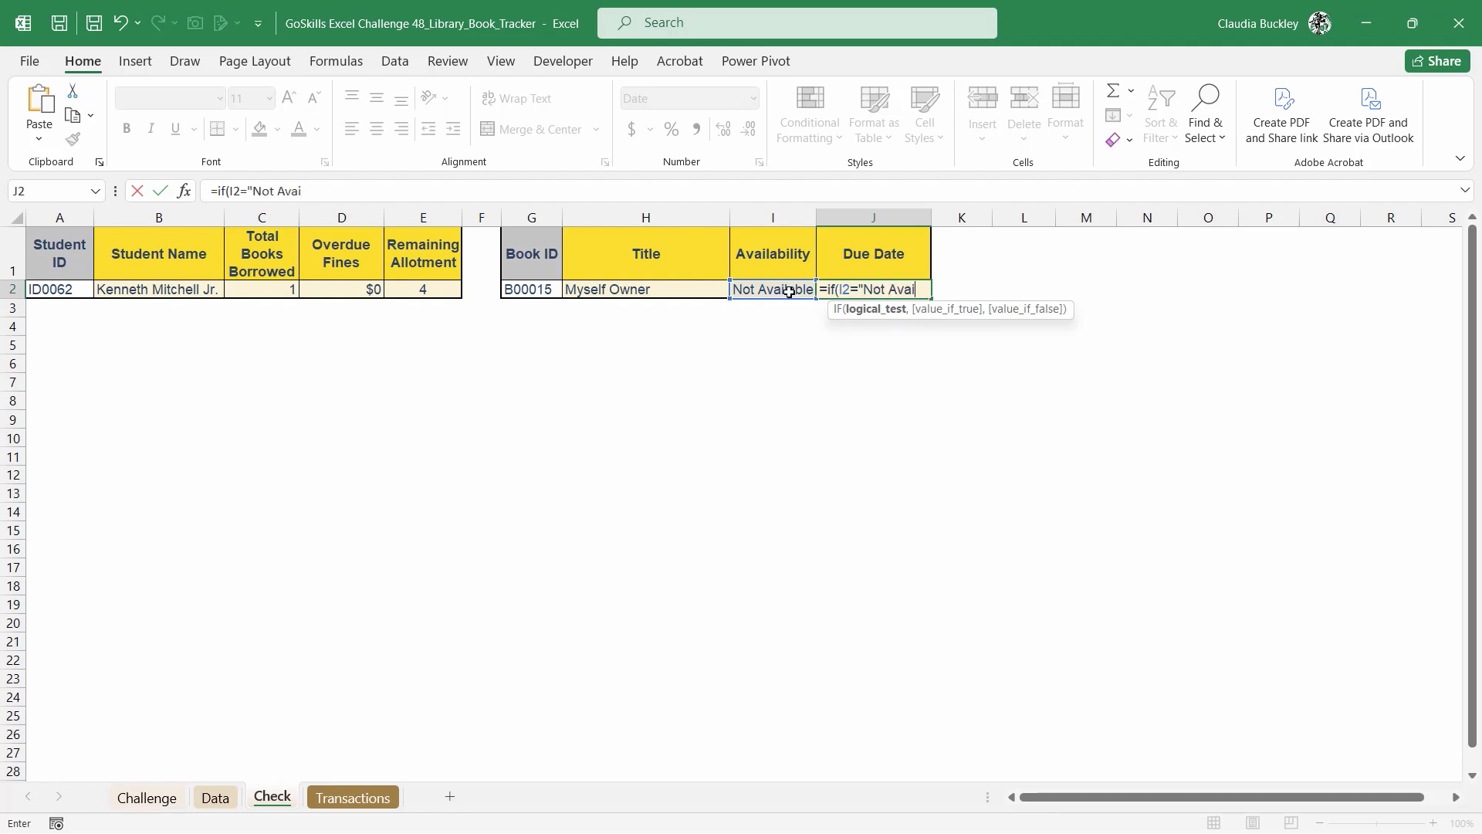
pyautogui.write('lable"')
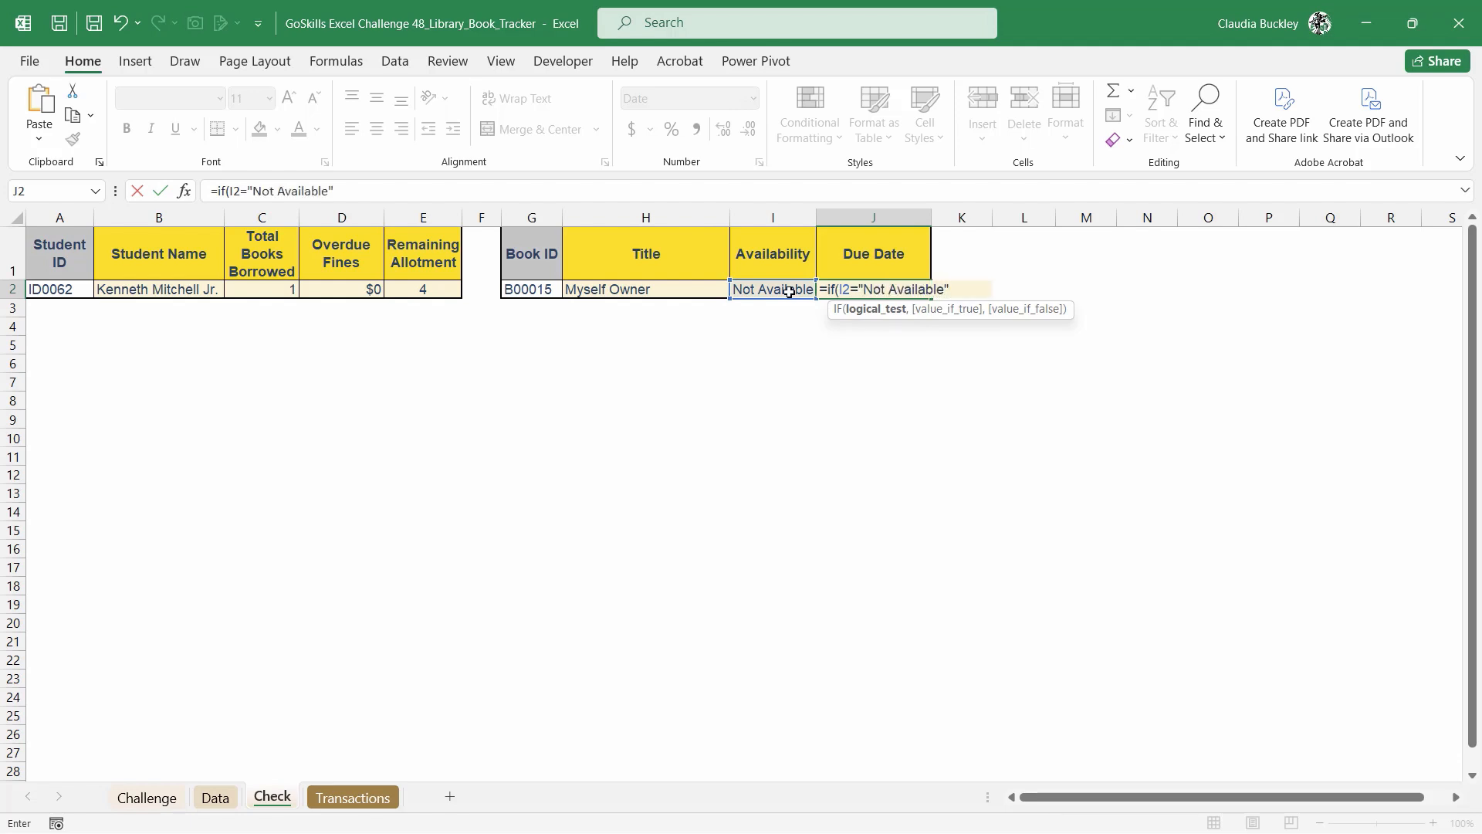
pyautogui.write(',')
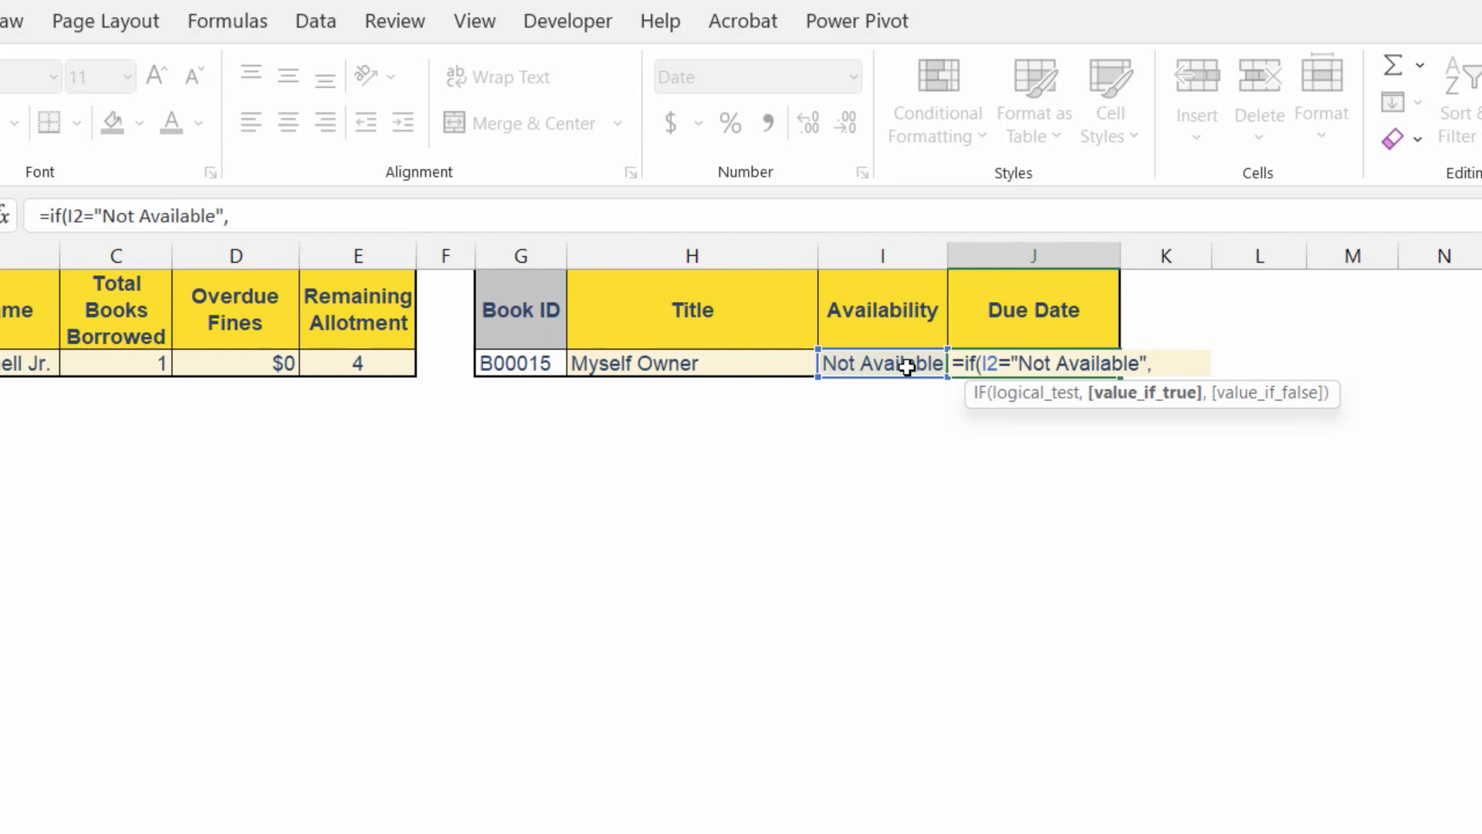
# For the IF's true result, start a FILTER function with Transactions[Due Date] as its array
pyautogui.write('filt')
pyautogui.press('Tab')
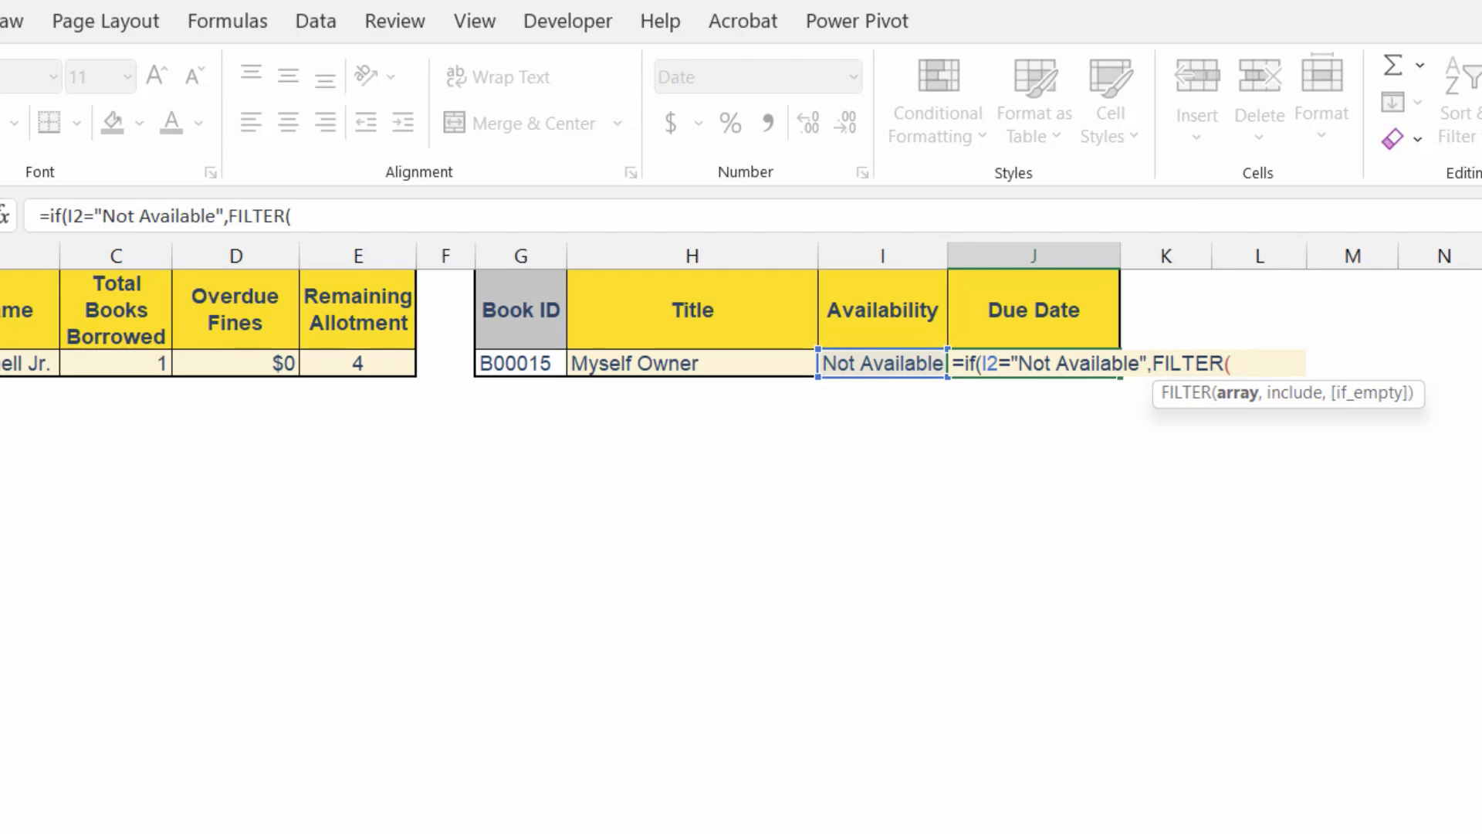
pyautogui.hotkey('ctrl', 'pagedown')
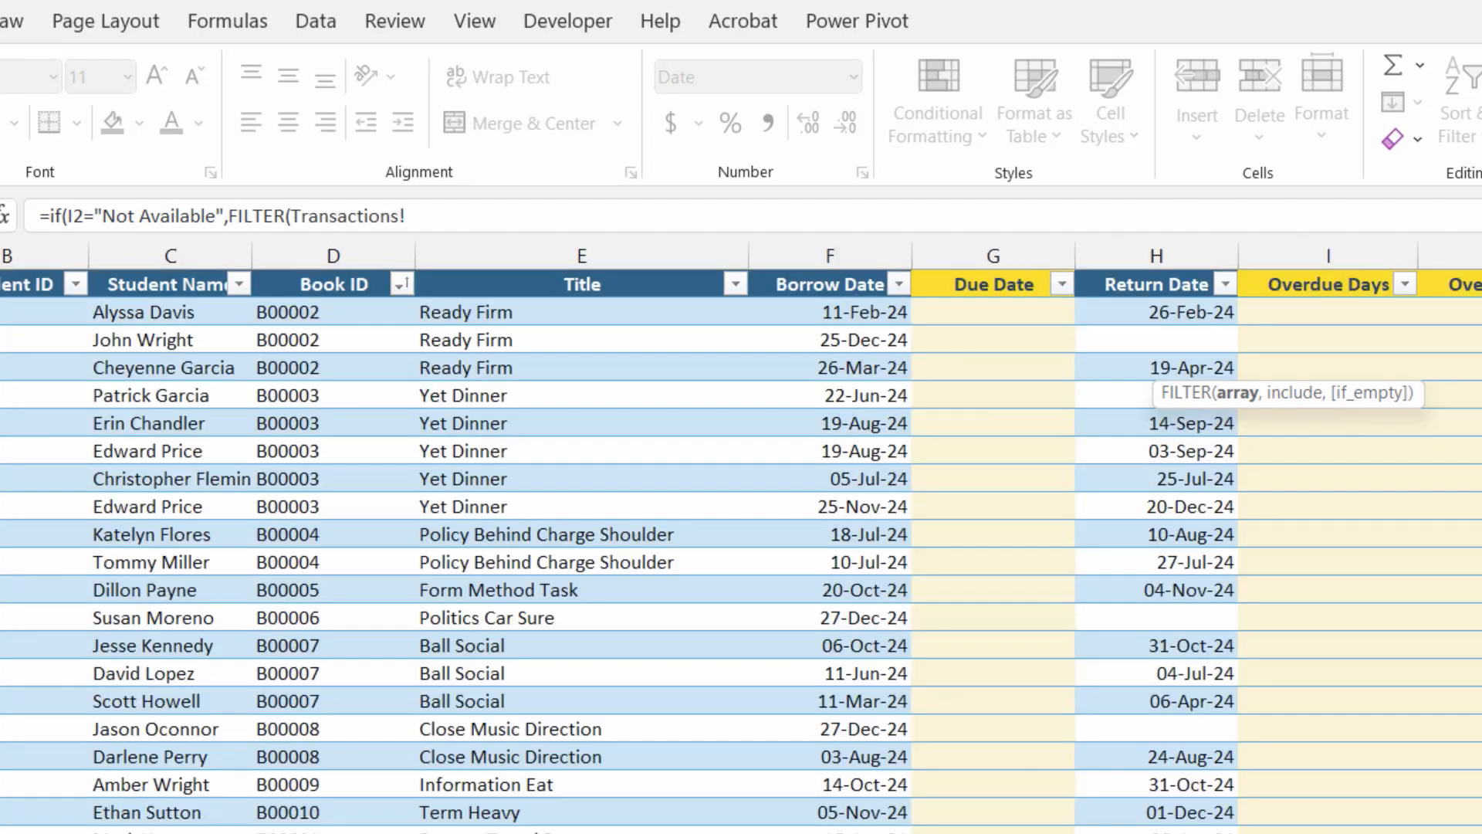
pyautogui.click(1023, 273)
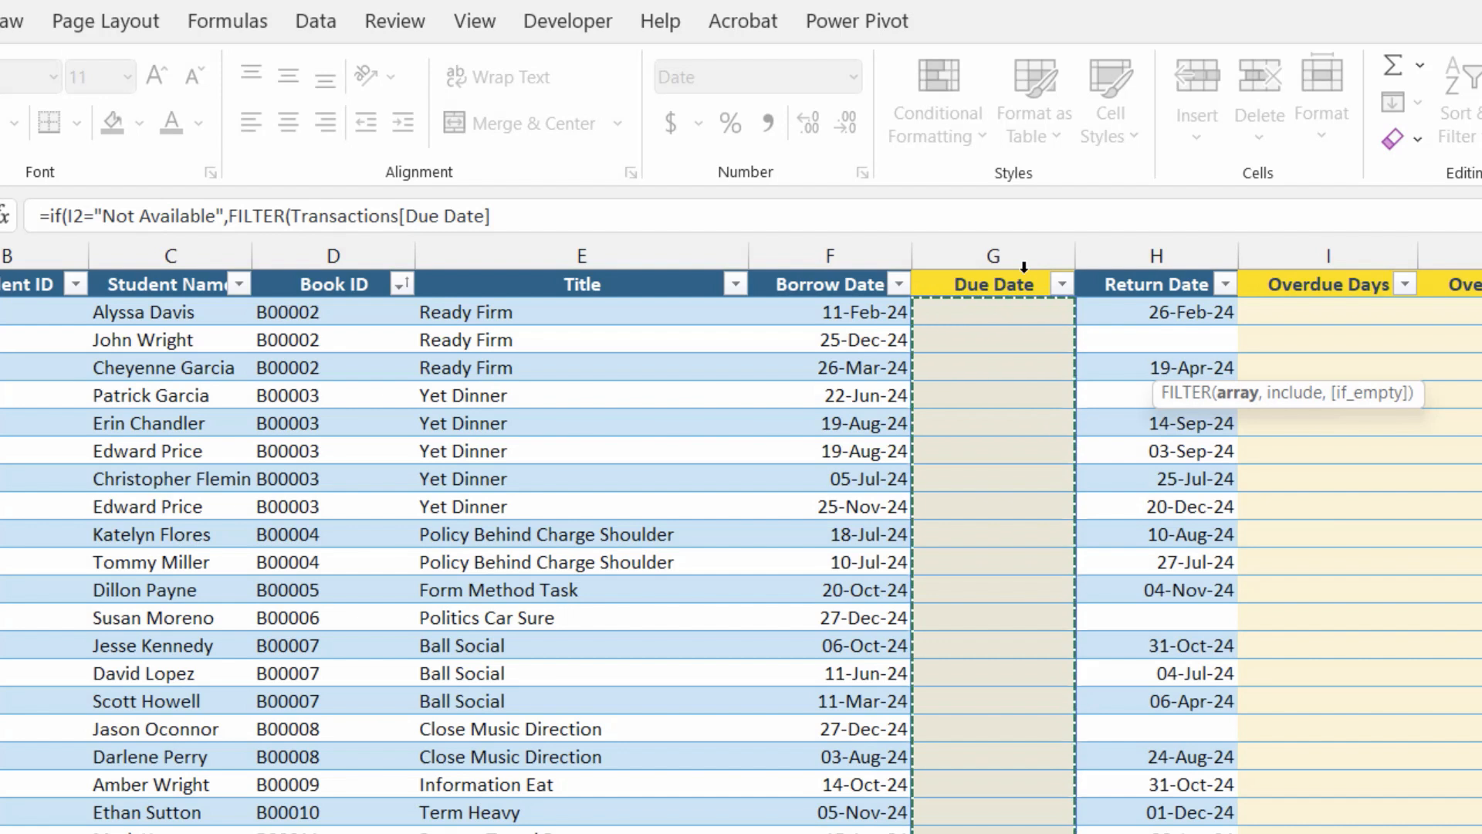
pyautogui.write(',')
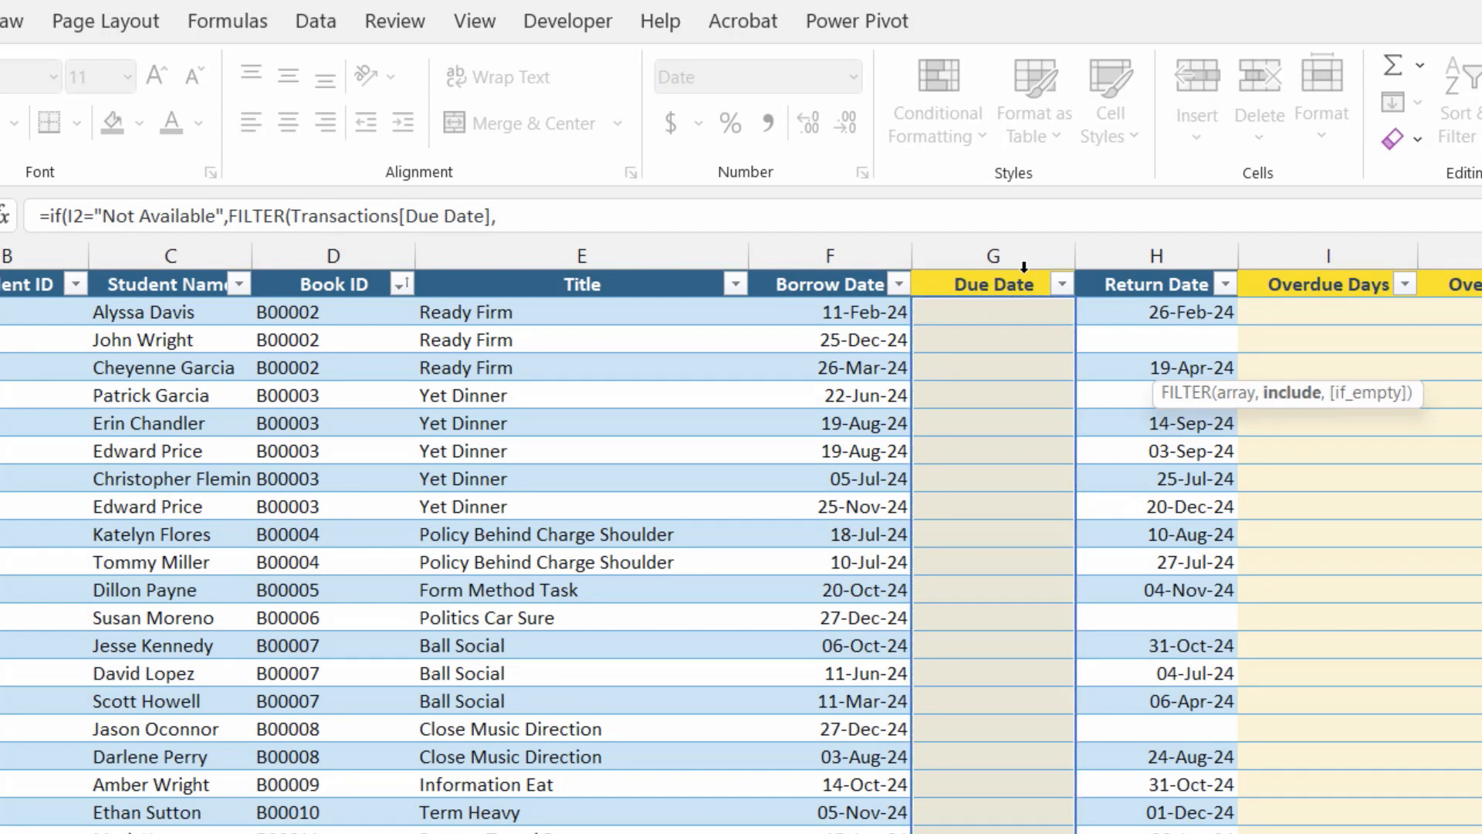
# Add the FILTER's first include condition, matching Transactions[Book ID] to G2 on the Check sheet
pyautogui.write('(')
pyautogui.click(355, 270)
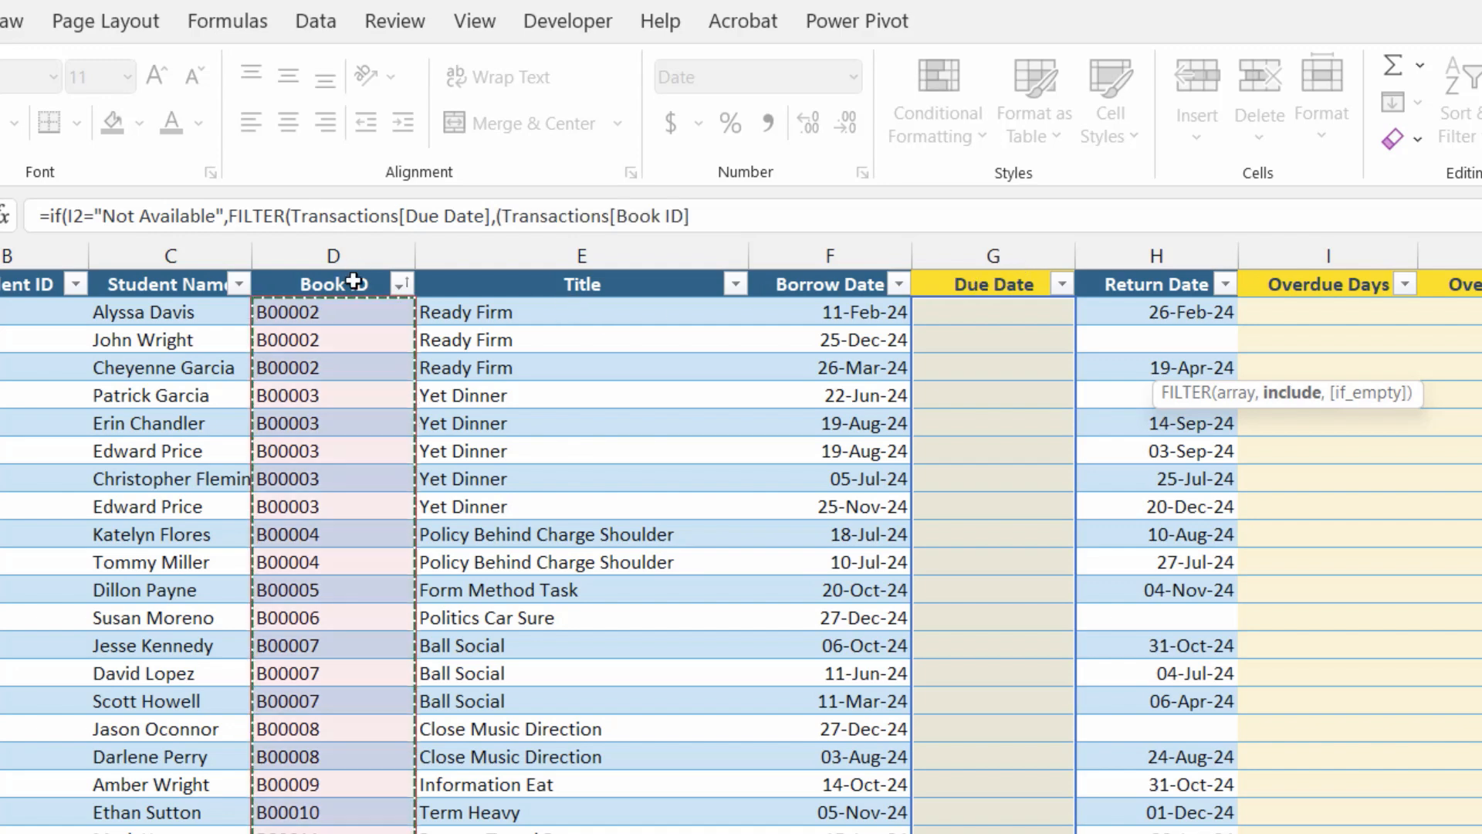
pyautogui.write('=')
pyautogui.click(494, 833)
pyautogui.click(543, 369)
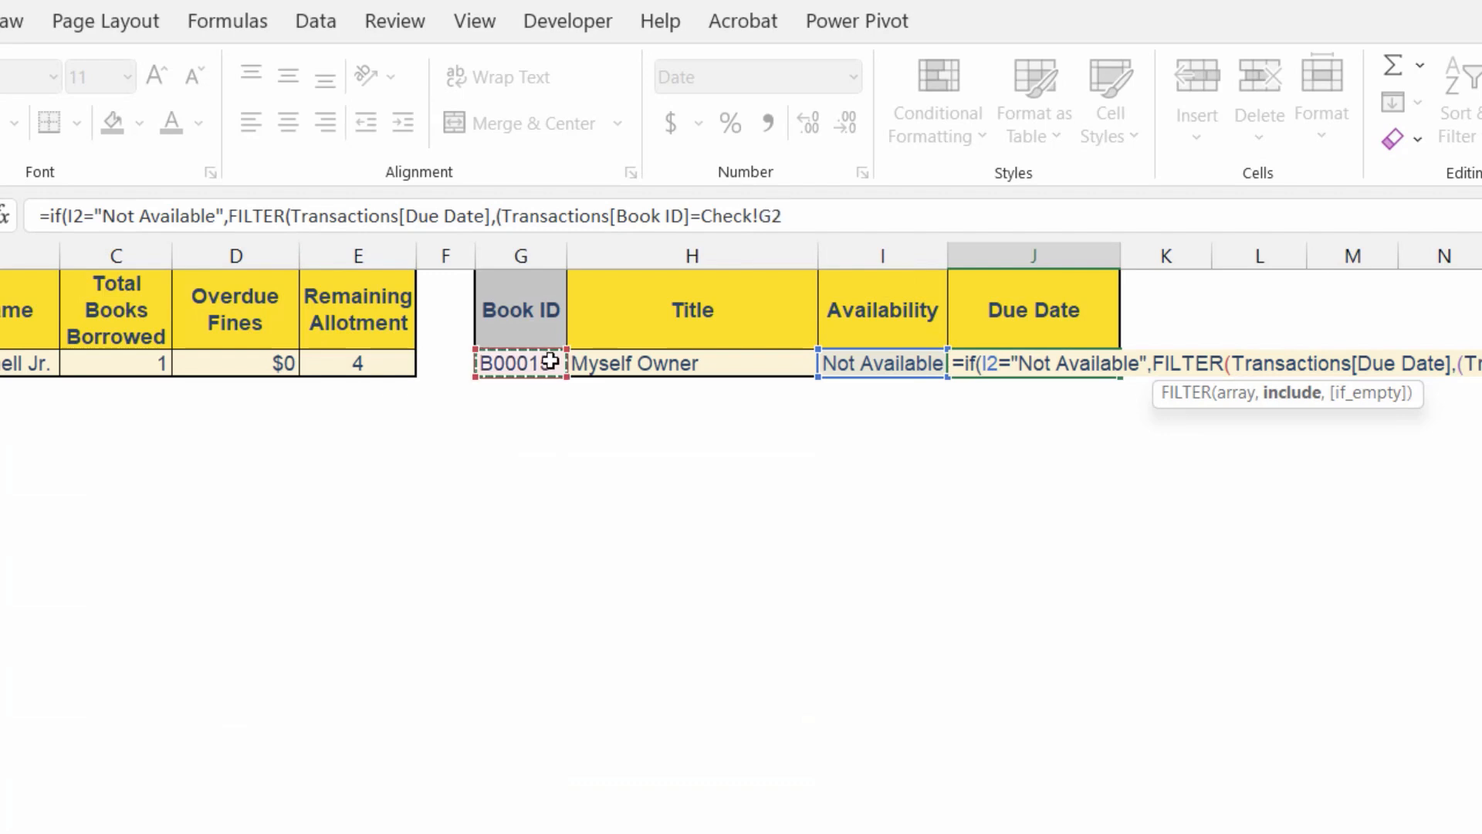
# Multiply the include condition by a second one requiring Transactions[Due Date]>=TODAY()
pyautogui.write(')*(')
pyautogui.click(189, 833)
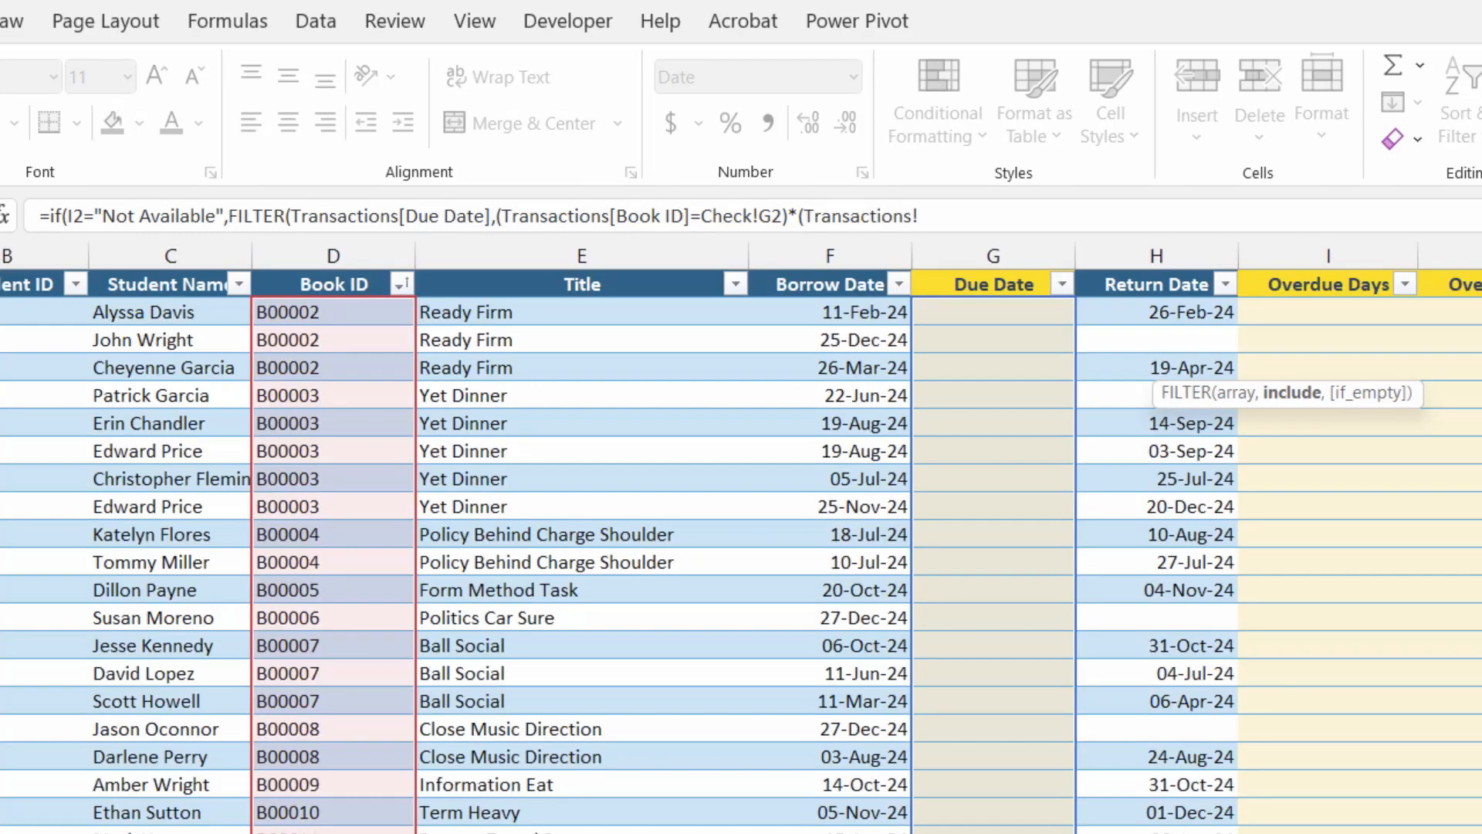
pyautogui.click(936, 271)
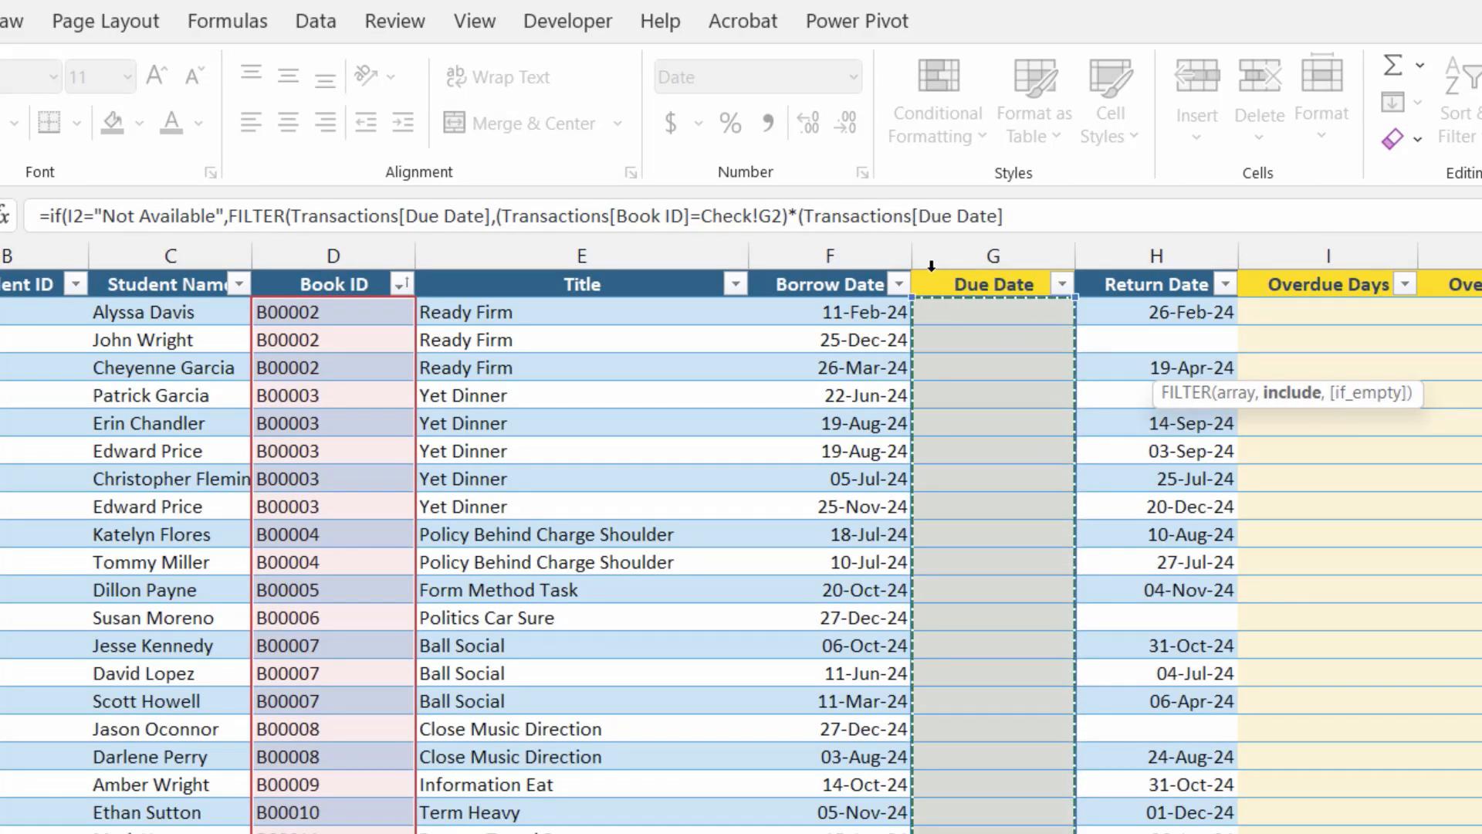
pyautogui.write('>=')
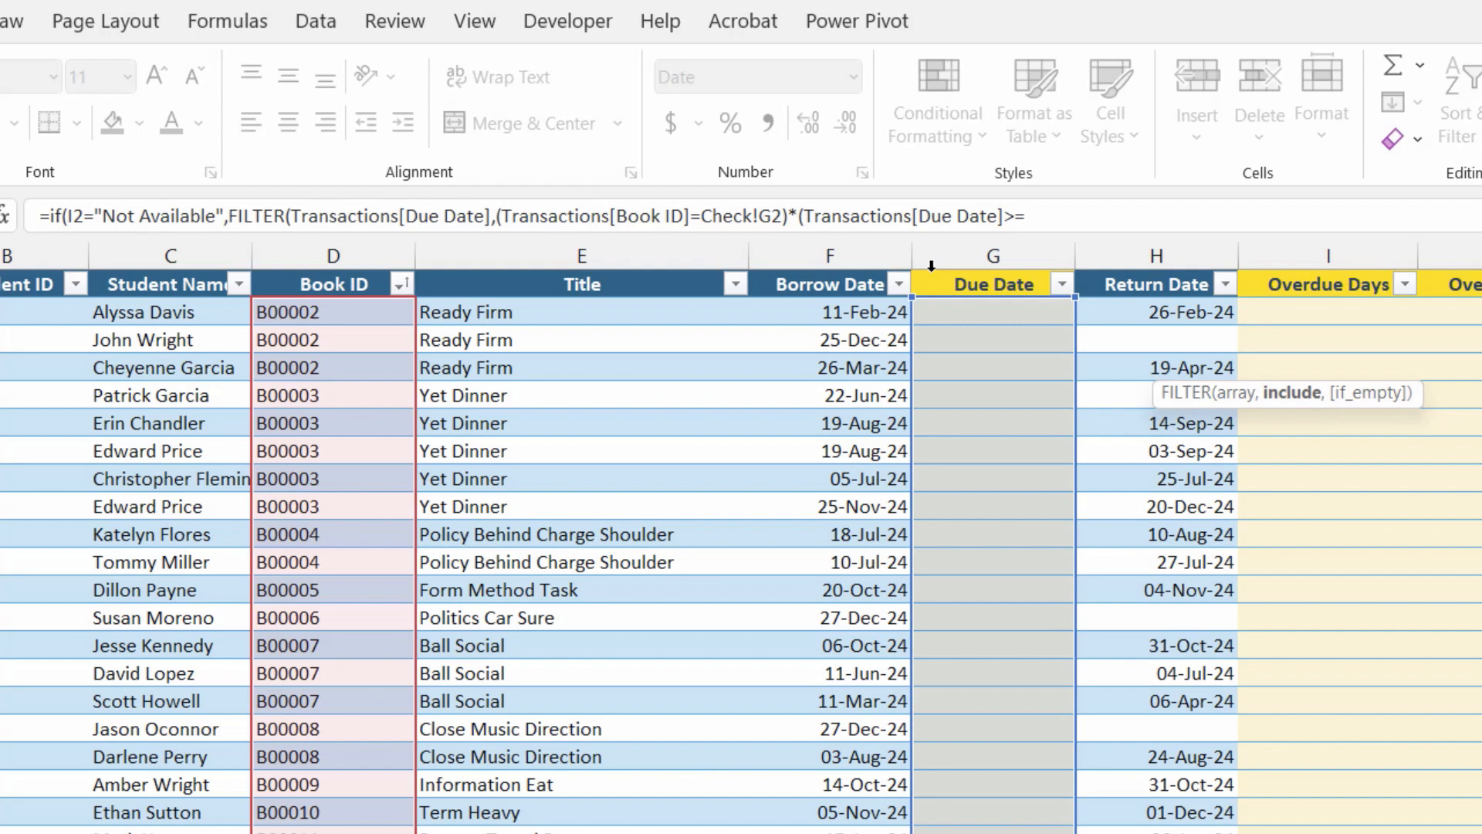
pyautogui.write('today(')
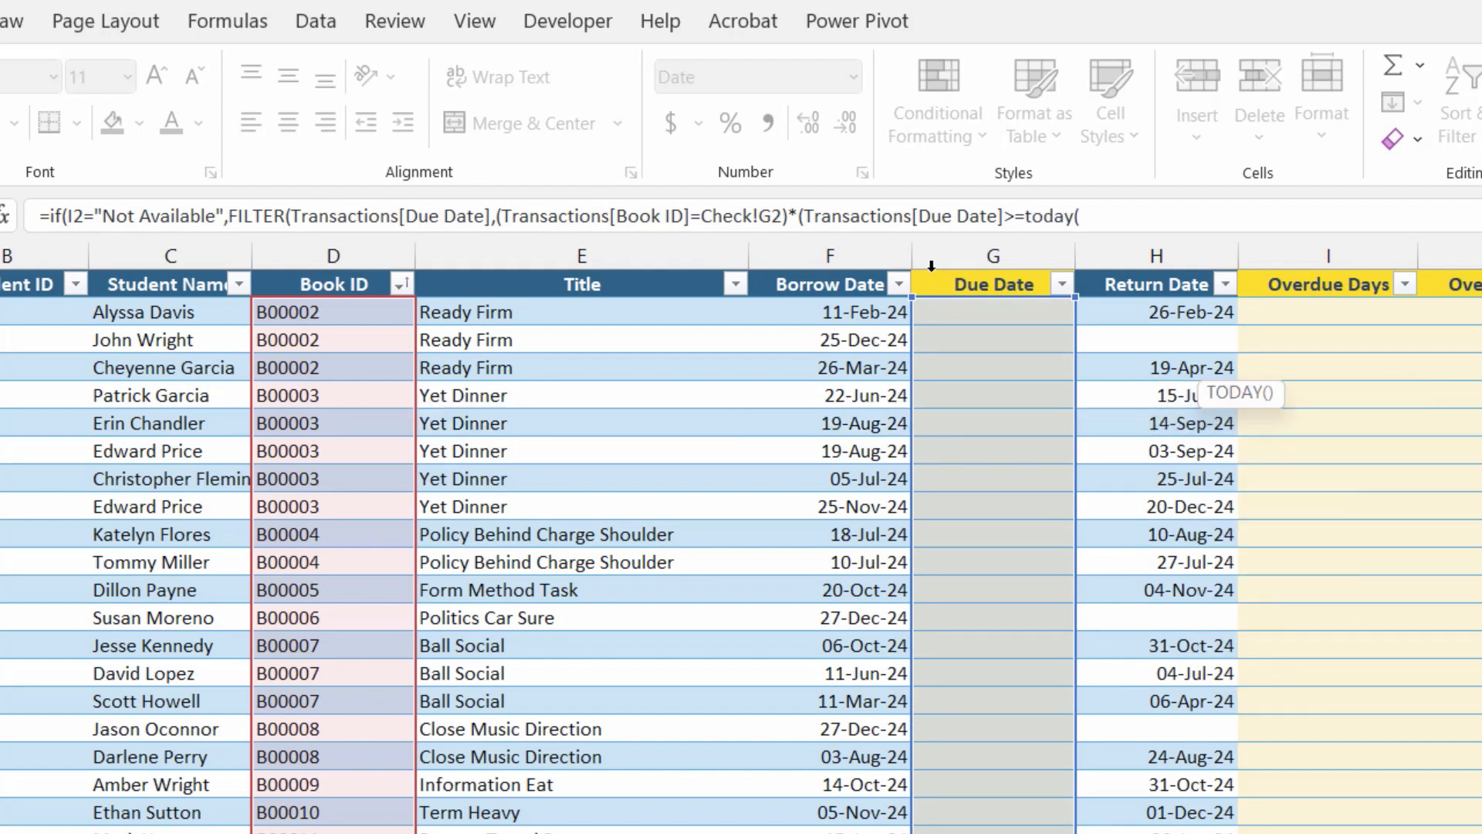
pyautogui.write('))')
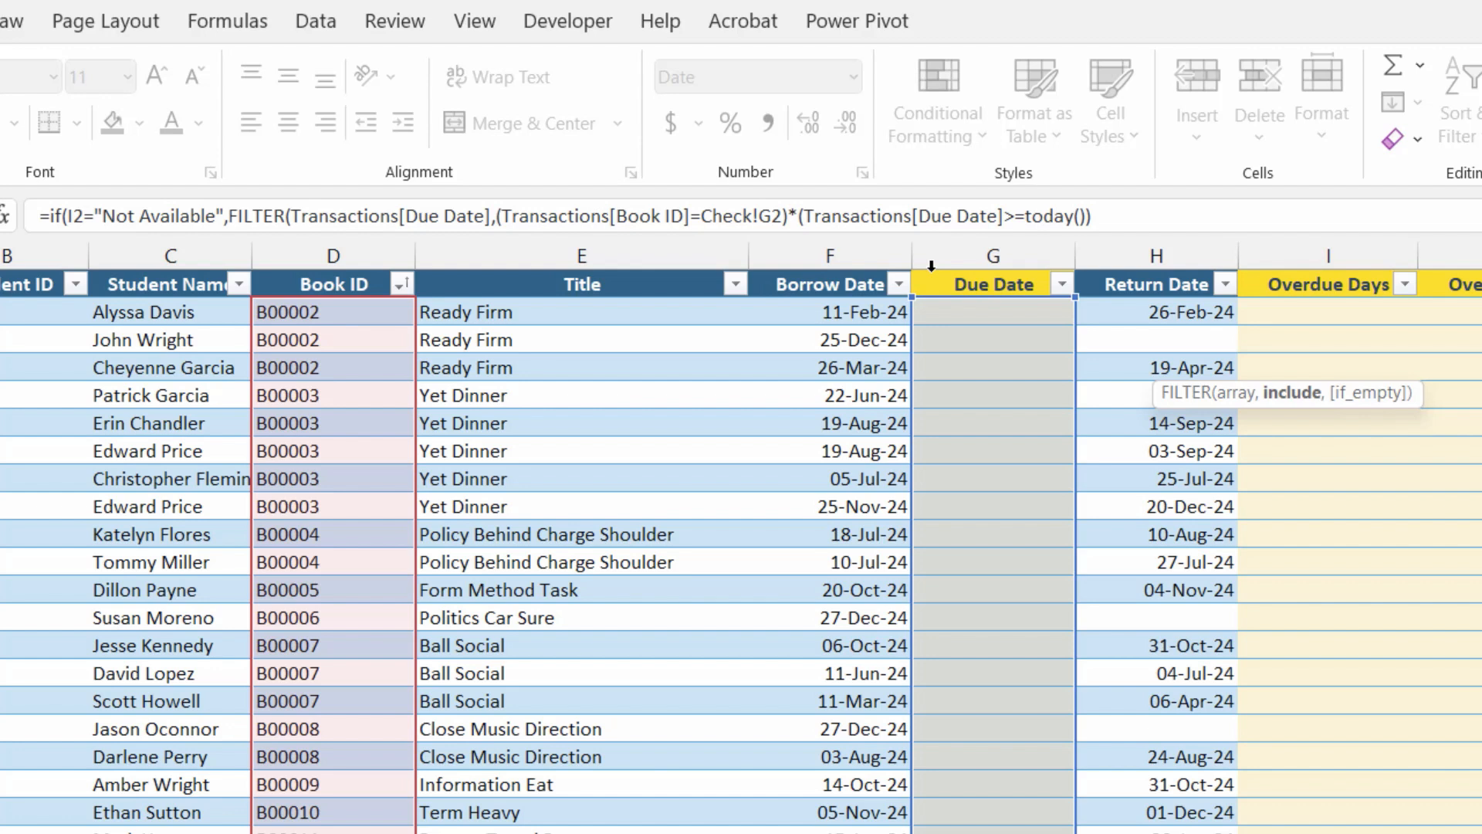
# Complete the J2 formula with "Overdue" as FILTER's if_empty result and an empty string "" as the IF's false result
pyautogui.write(',')
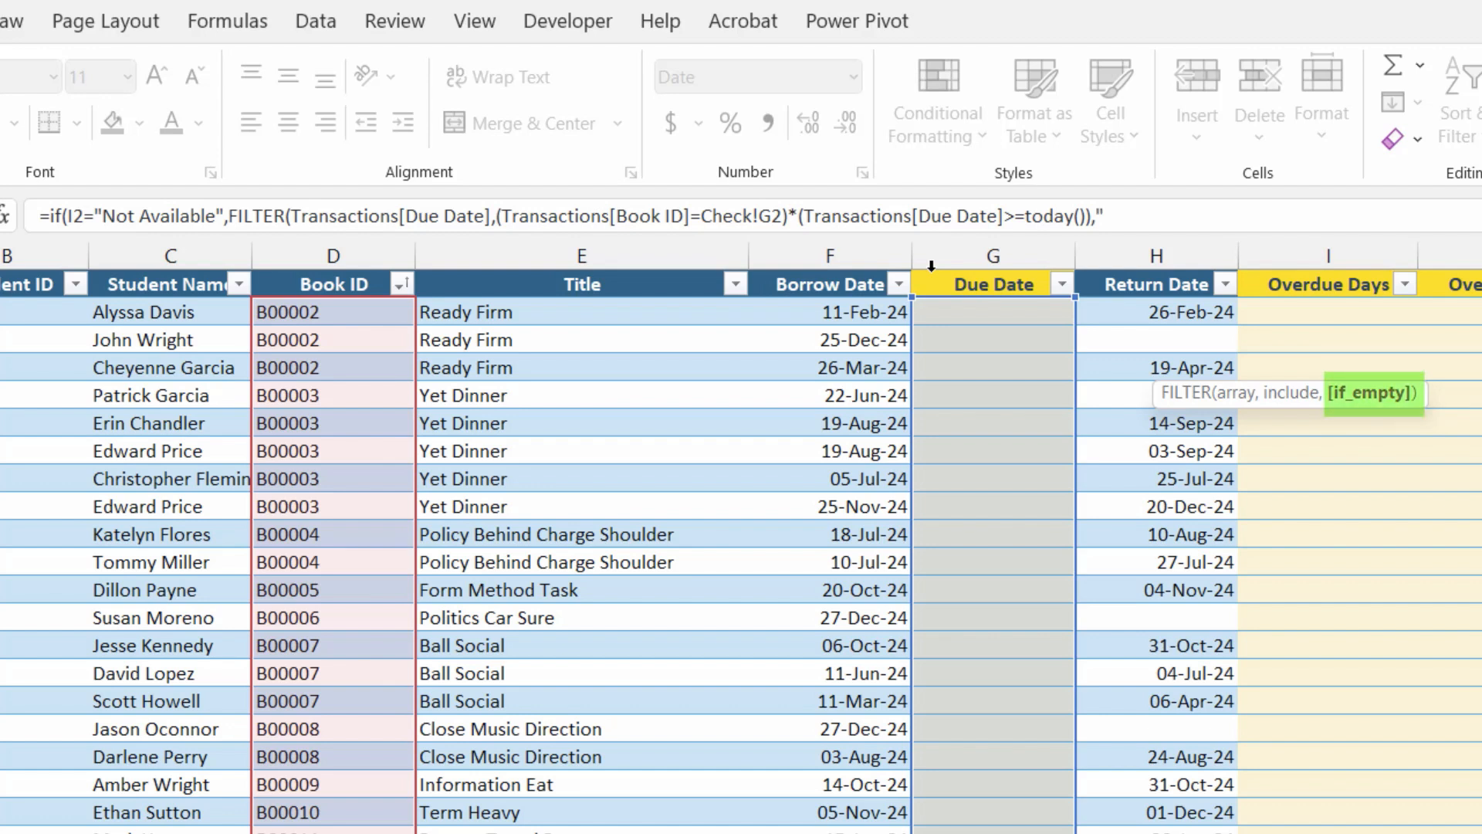
pyautogui.write('"Overdu')
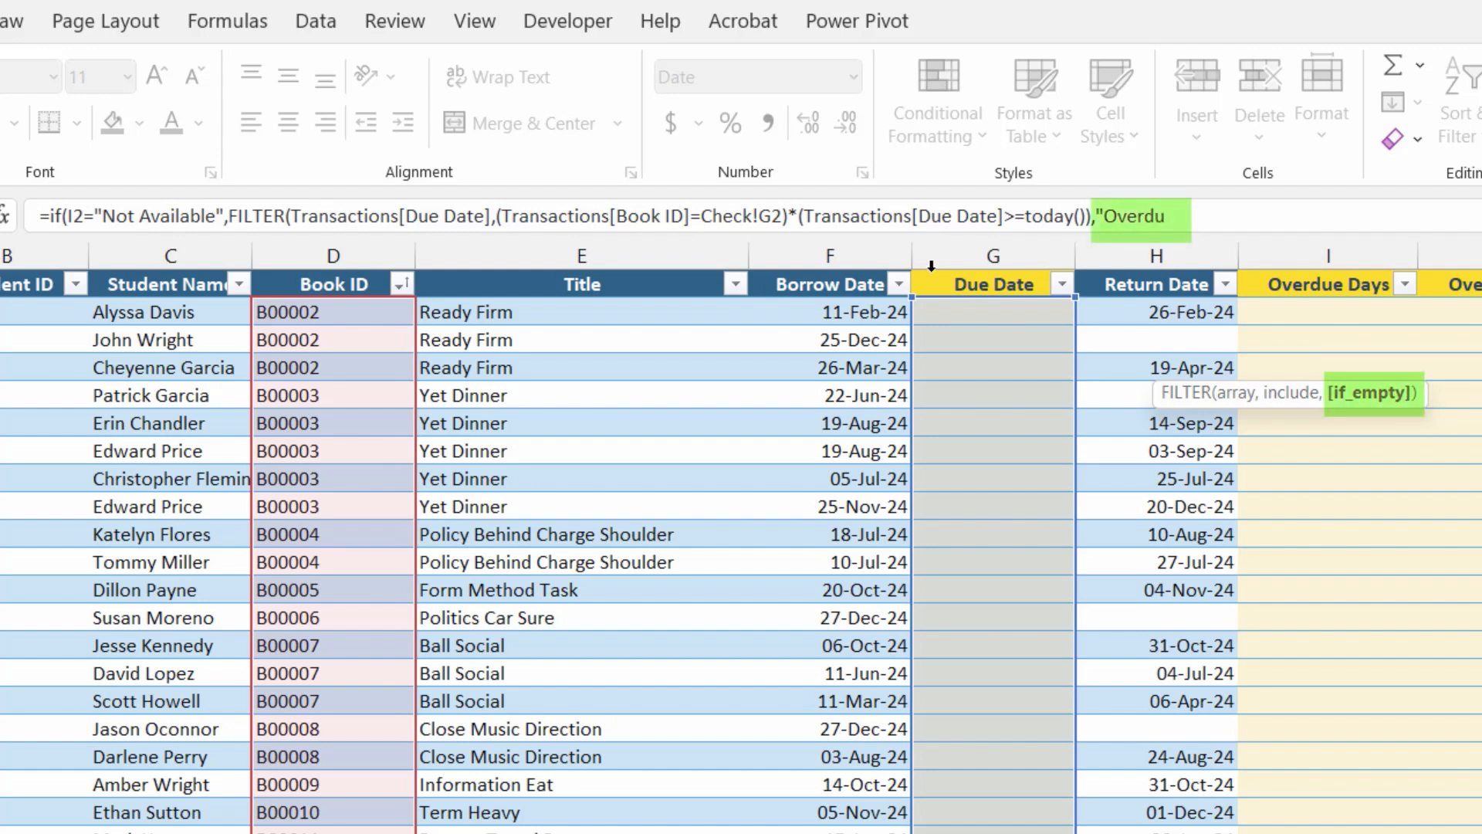
pyautogui.write('e"')
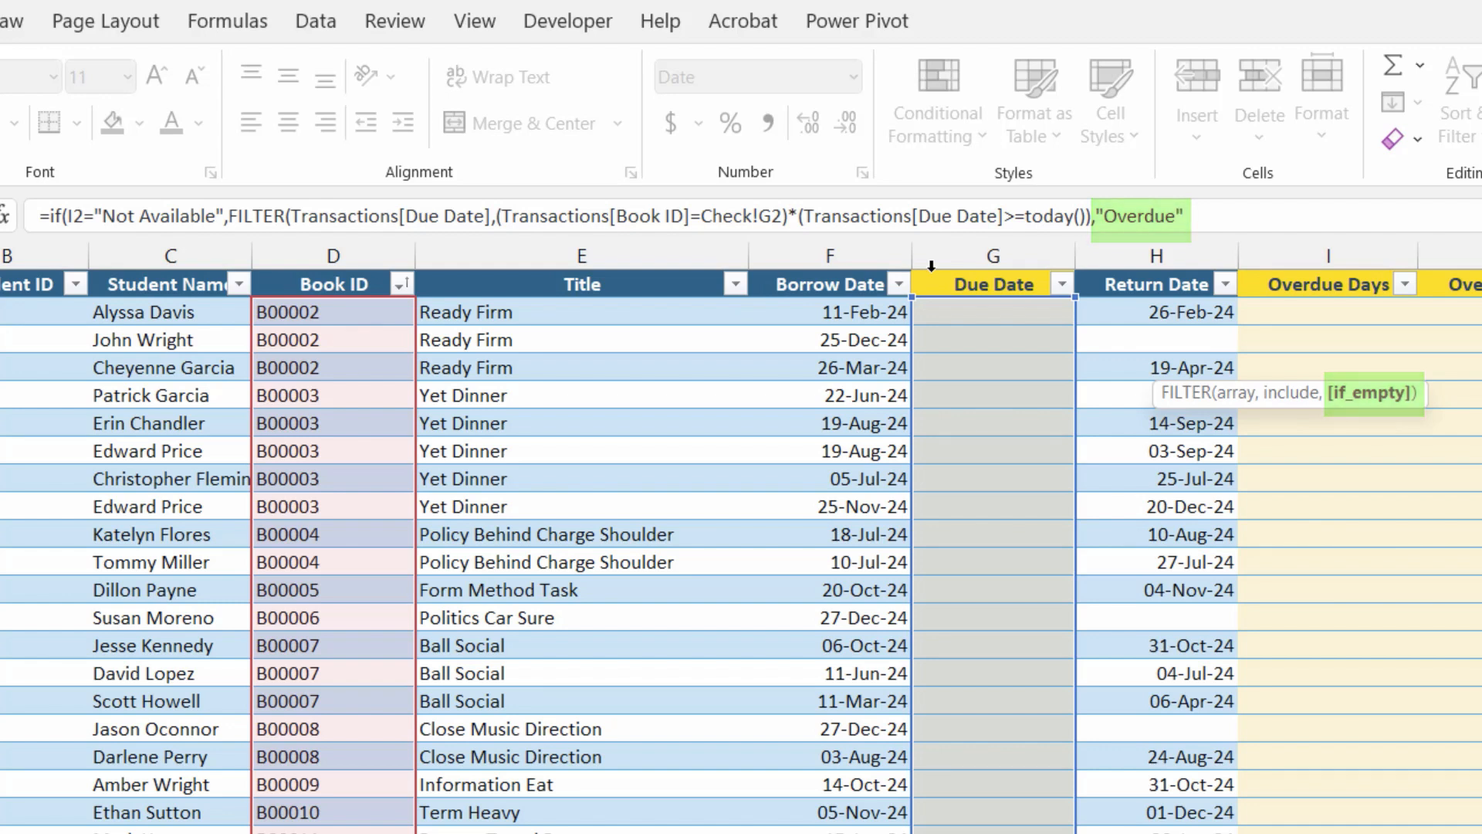
pyautogui.write(')')
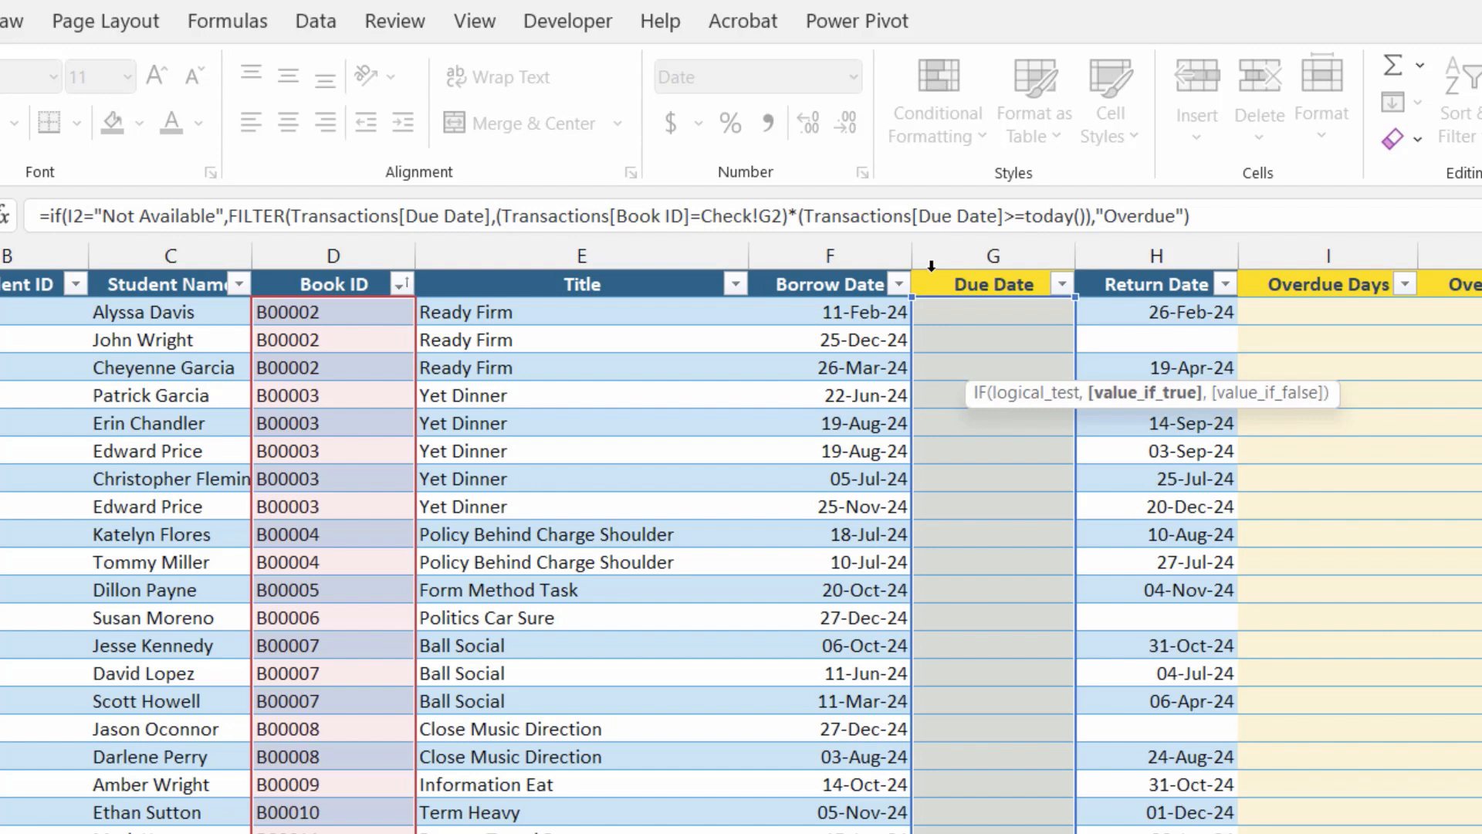
pyautogui.write(',')
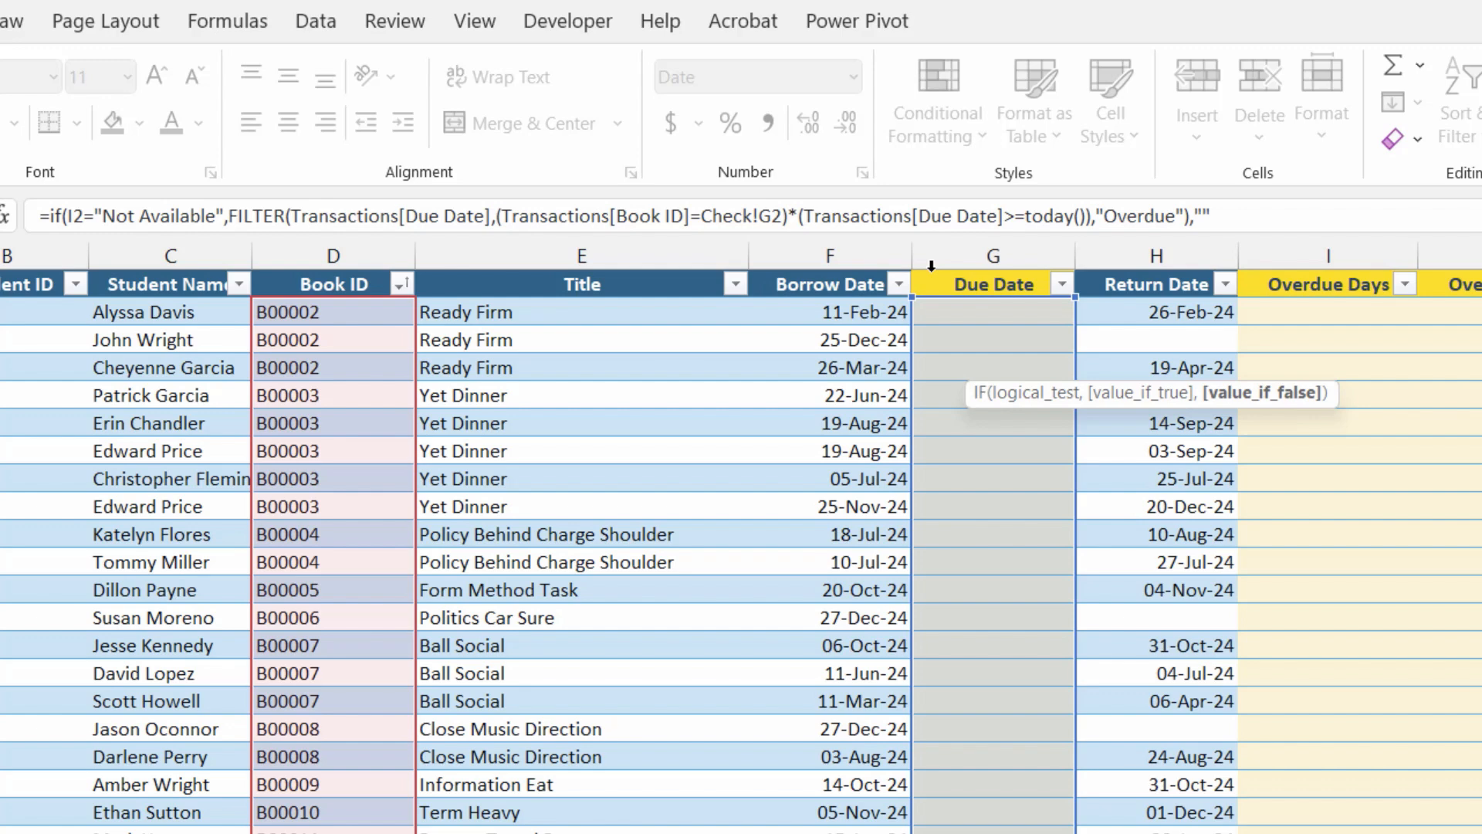
pyautogui.write('"")')
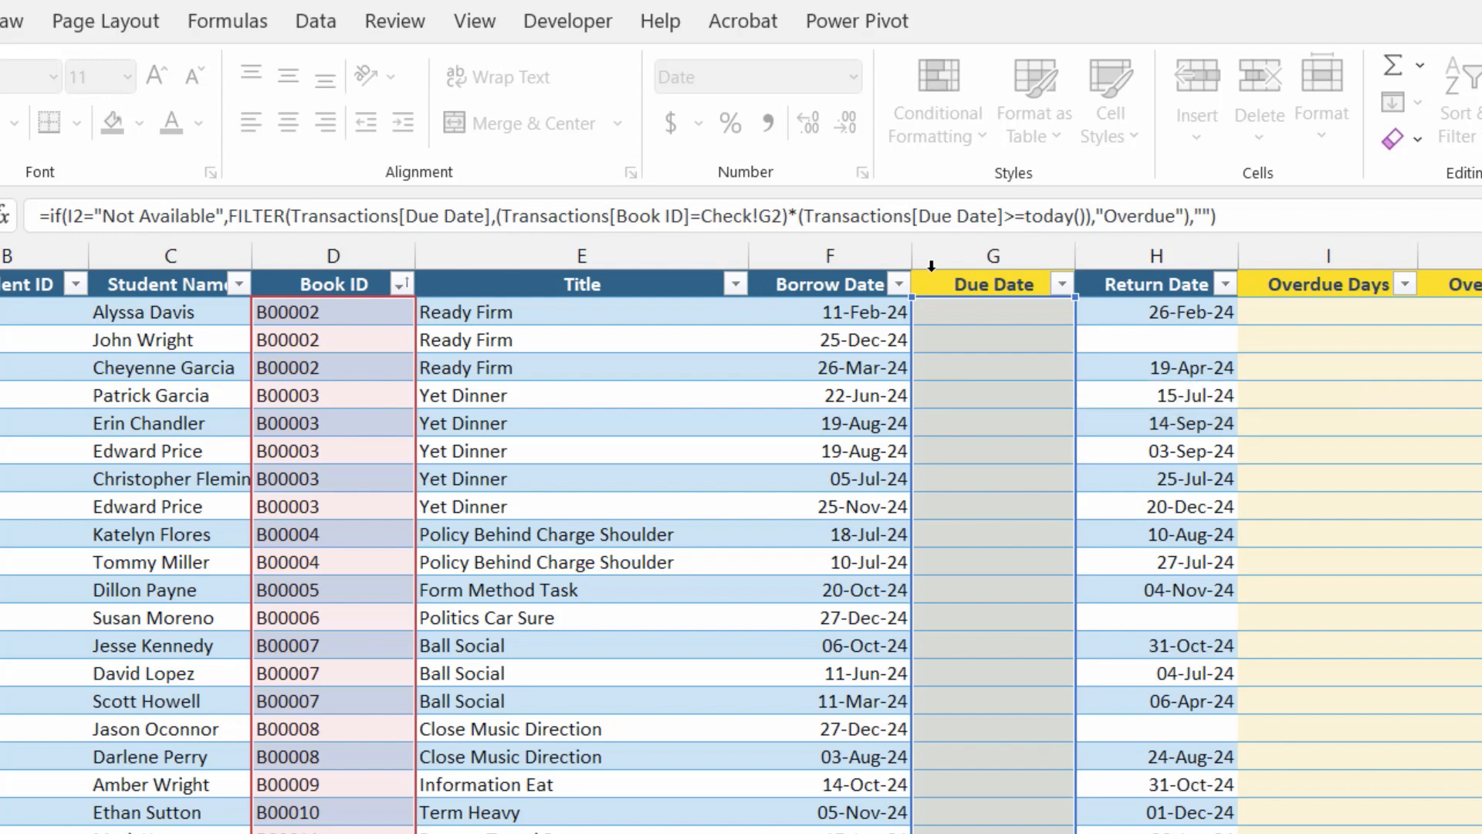
pyautogui.press('Return')
pyautogui.press('Up')
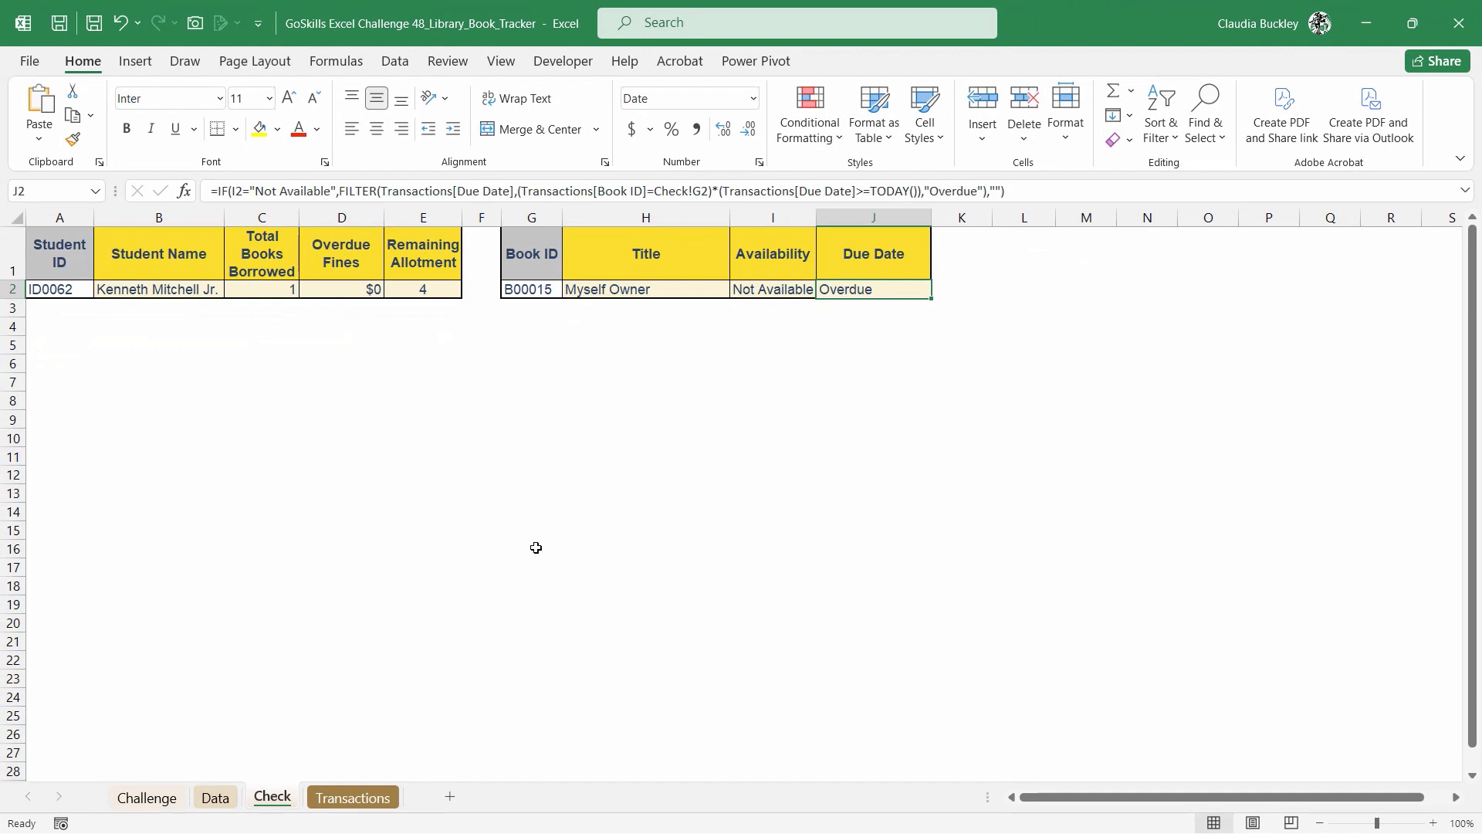
# On the Transactions sheet, fill the Due Date column from G2 with a formula adding 21 days to the Borrow Date
pyautogui.click(334, 800)
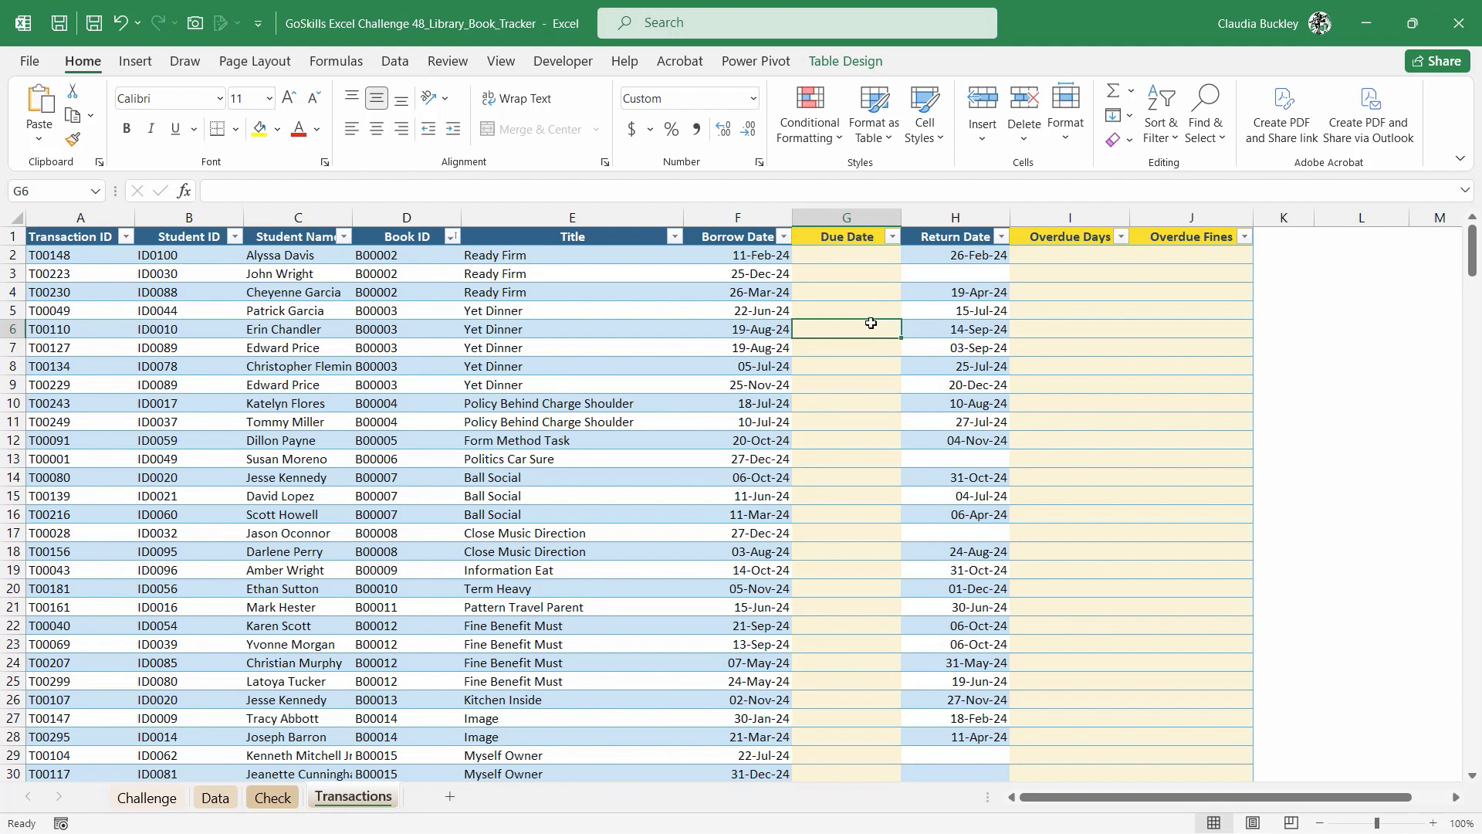
pyautogui.click(871, 255)
pyautogui.write('=')
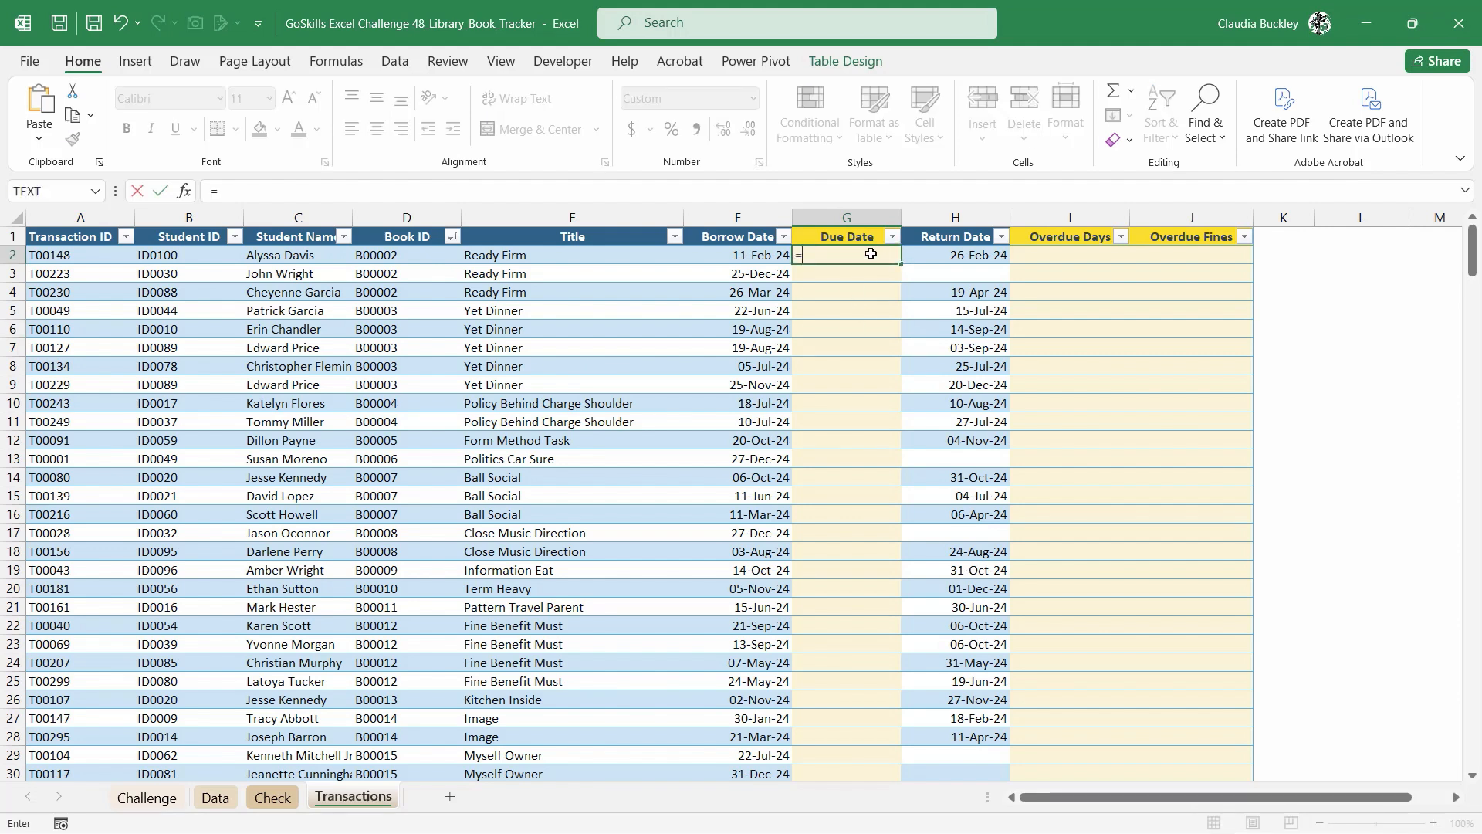
pyautogui.click(755, 261)
pyautogui.write('+21')
pyautogui.press('Return')
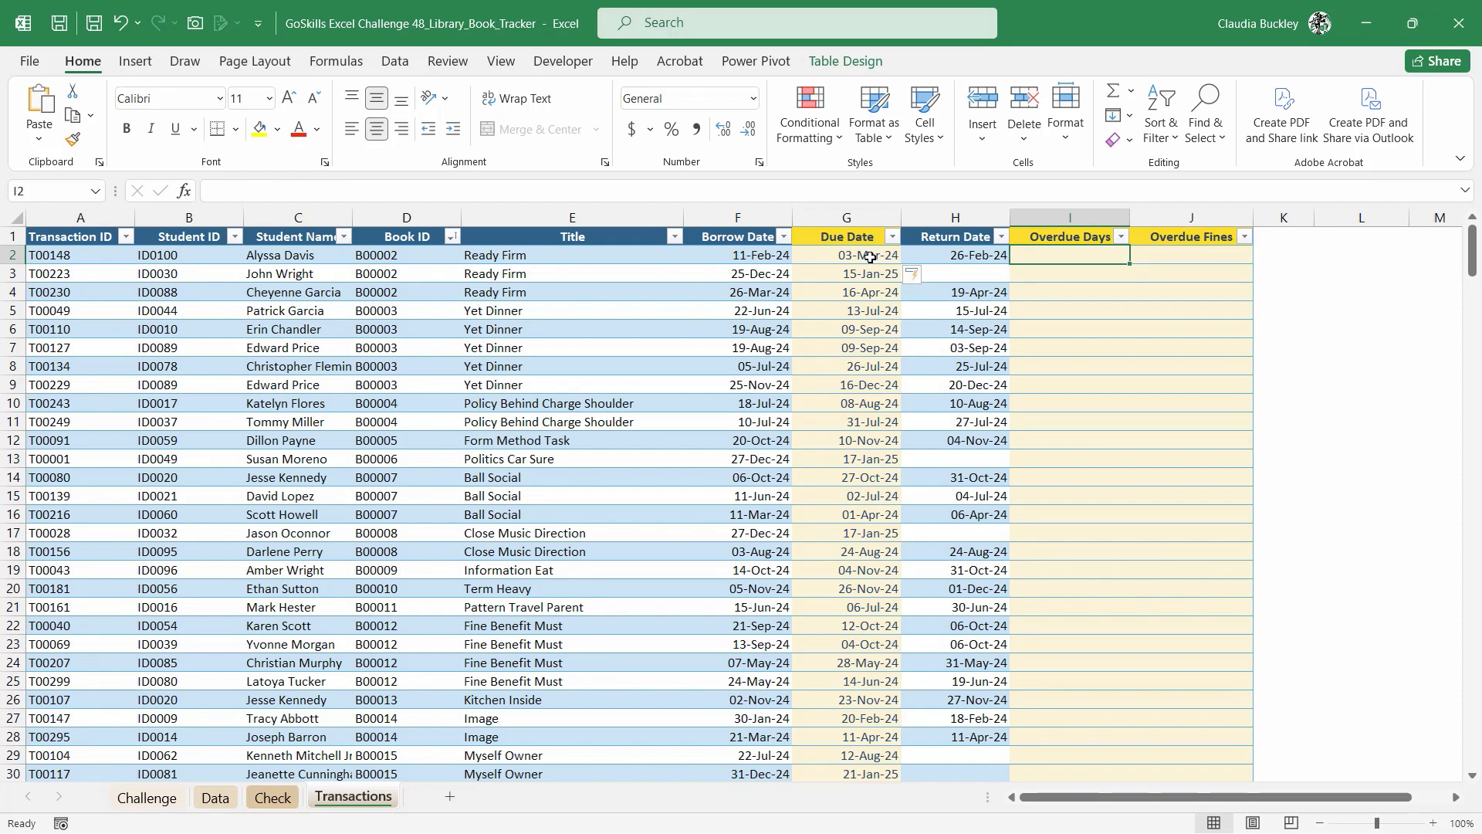
# In I2 under Overdue Days, start an IFS formula that returns 0 when [@[Return Date]]<=[@[Due Date]]
pyautogui.write('=ifs')
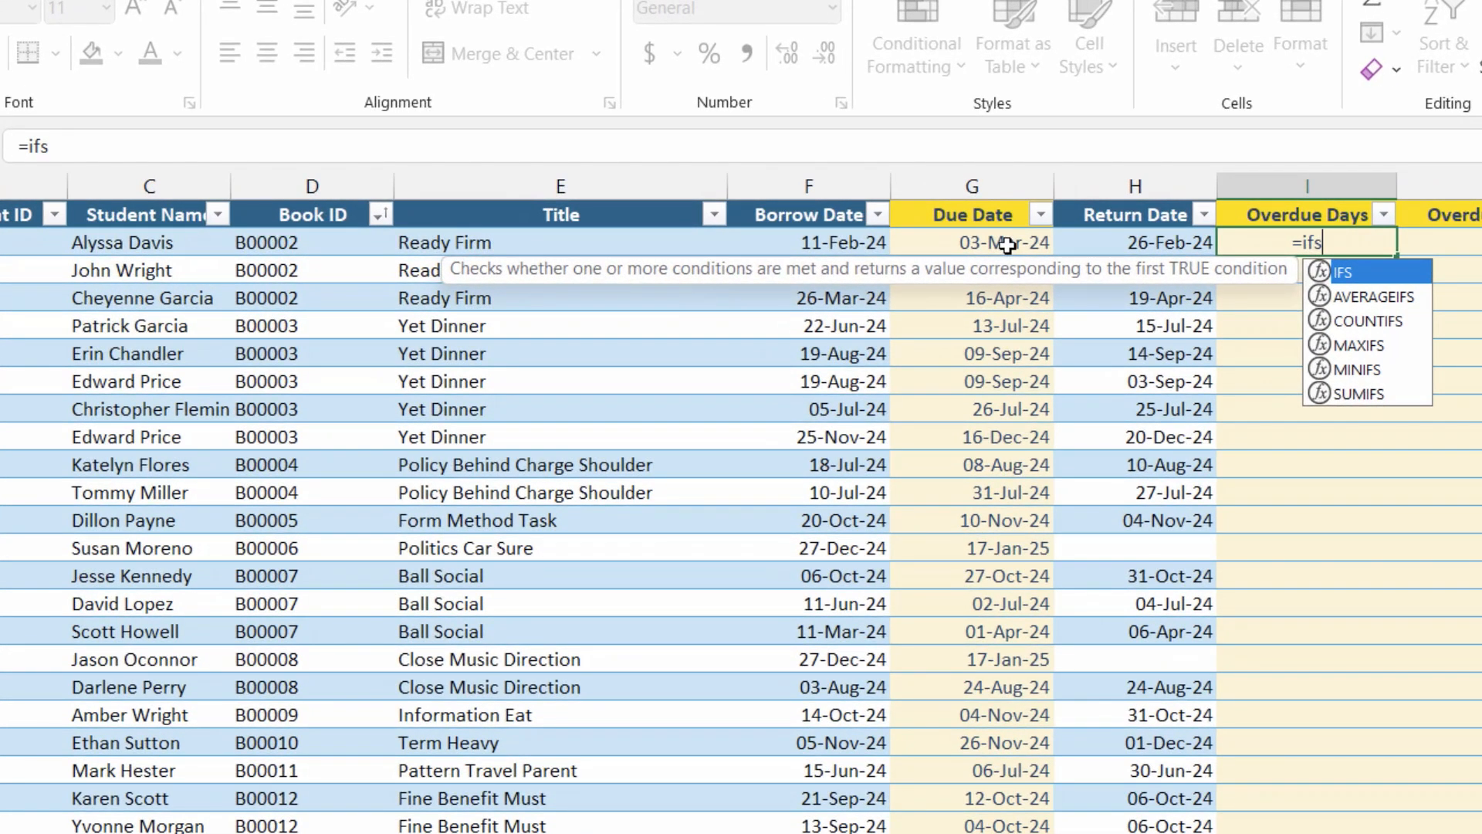
pyautogui.write('(')
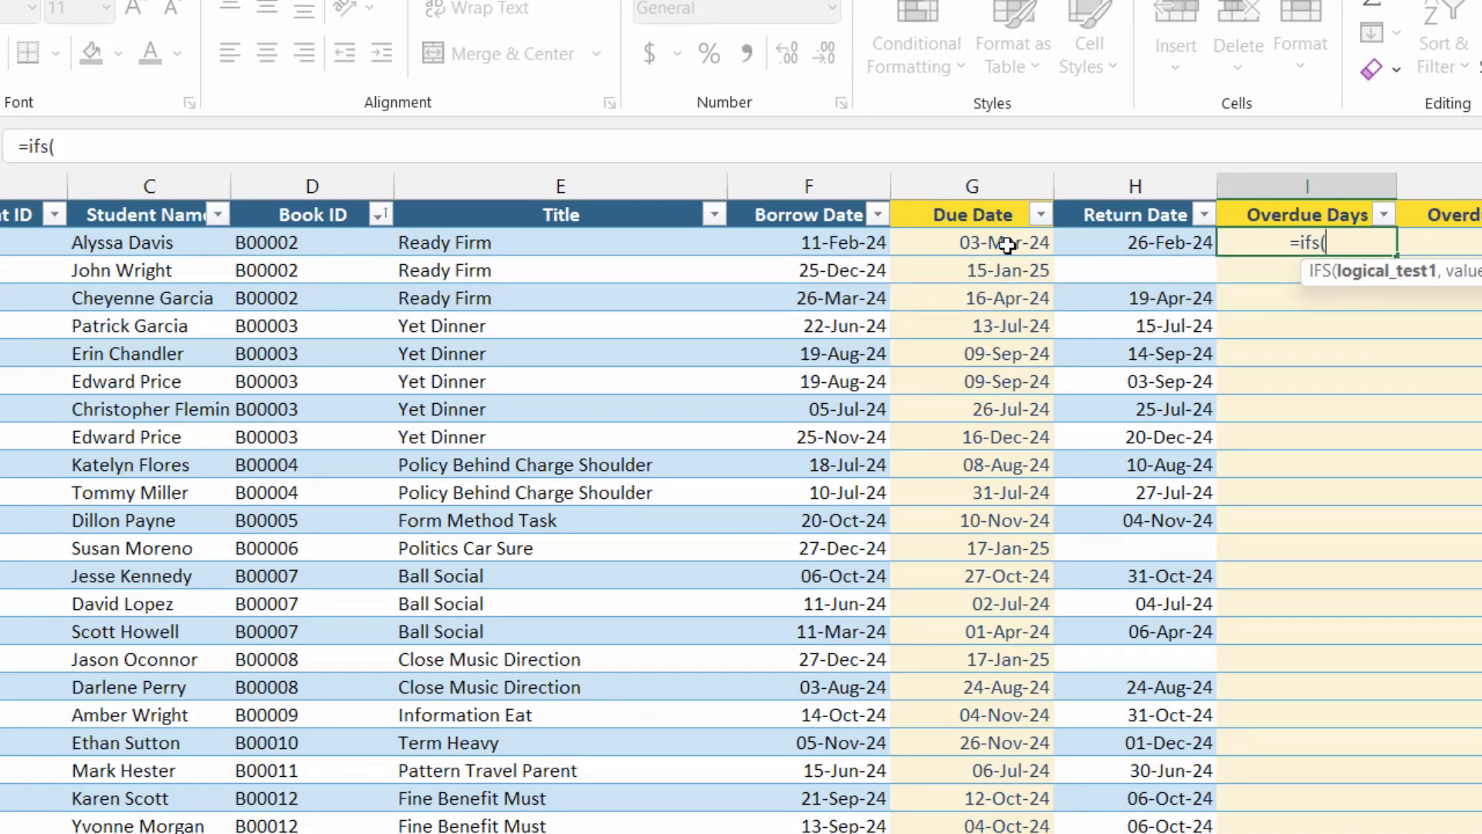
pyautogui.click(1092, 241)
pyautogui.write('<')
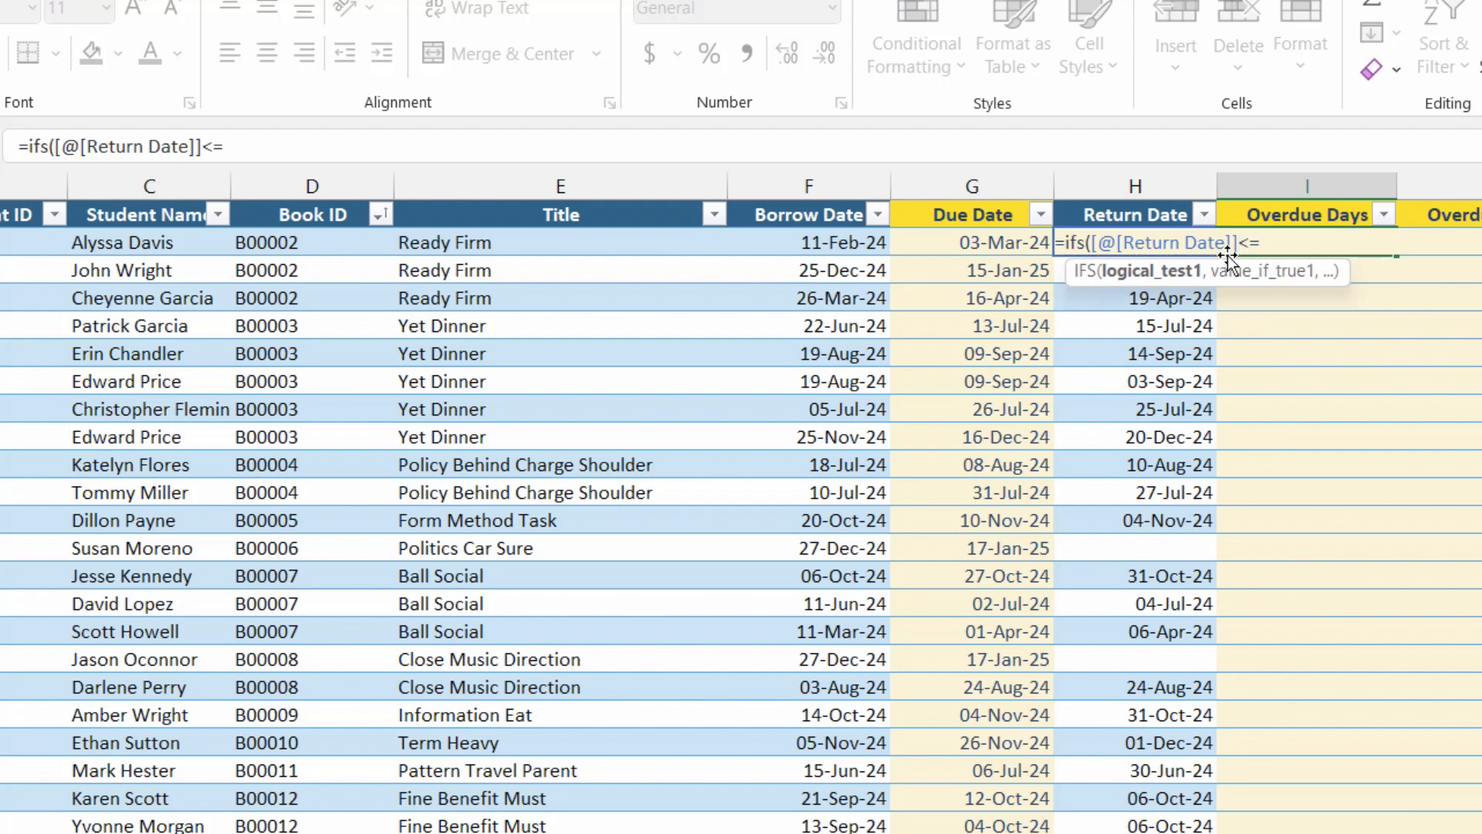
pyautogui.write('=')
pyautogui.click(1011, 242)
pyautogui.write(',0')
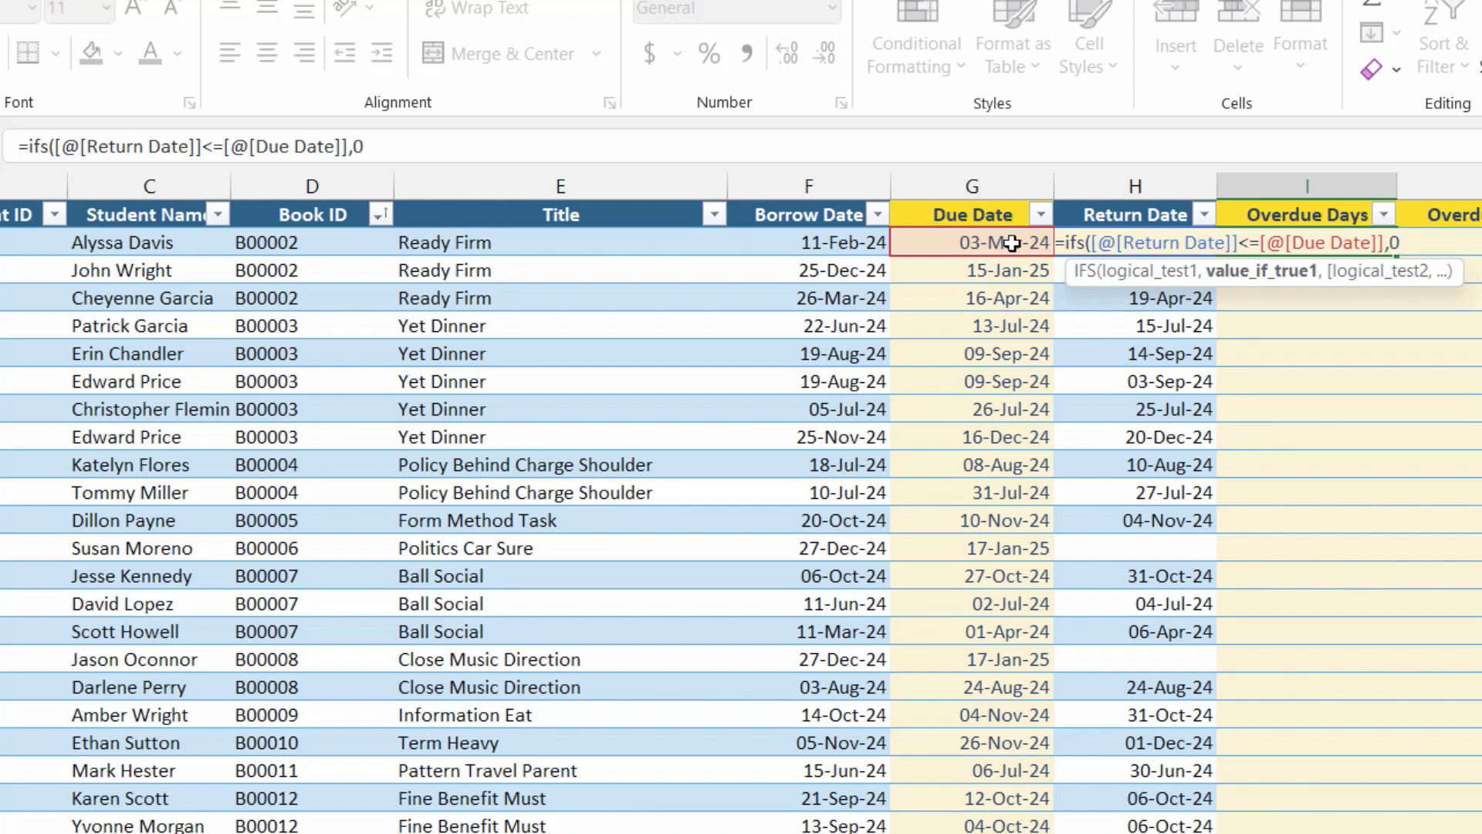
# Add an AND function as the second IFS test, with [@[Return Date]]="" as its first condition
pyautogui.write(',AND')
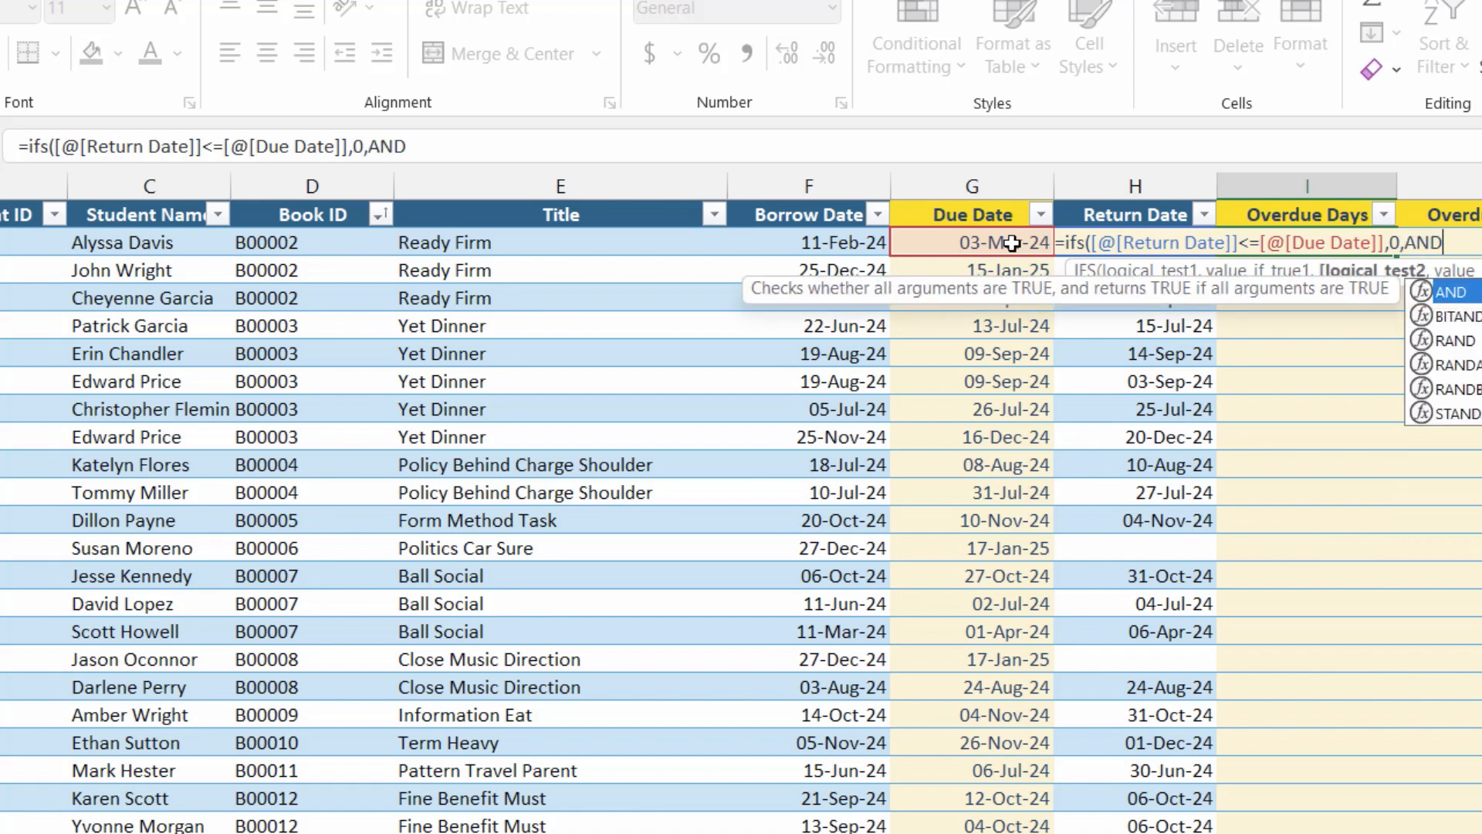
pyautogui.write('(')
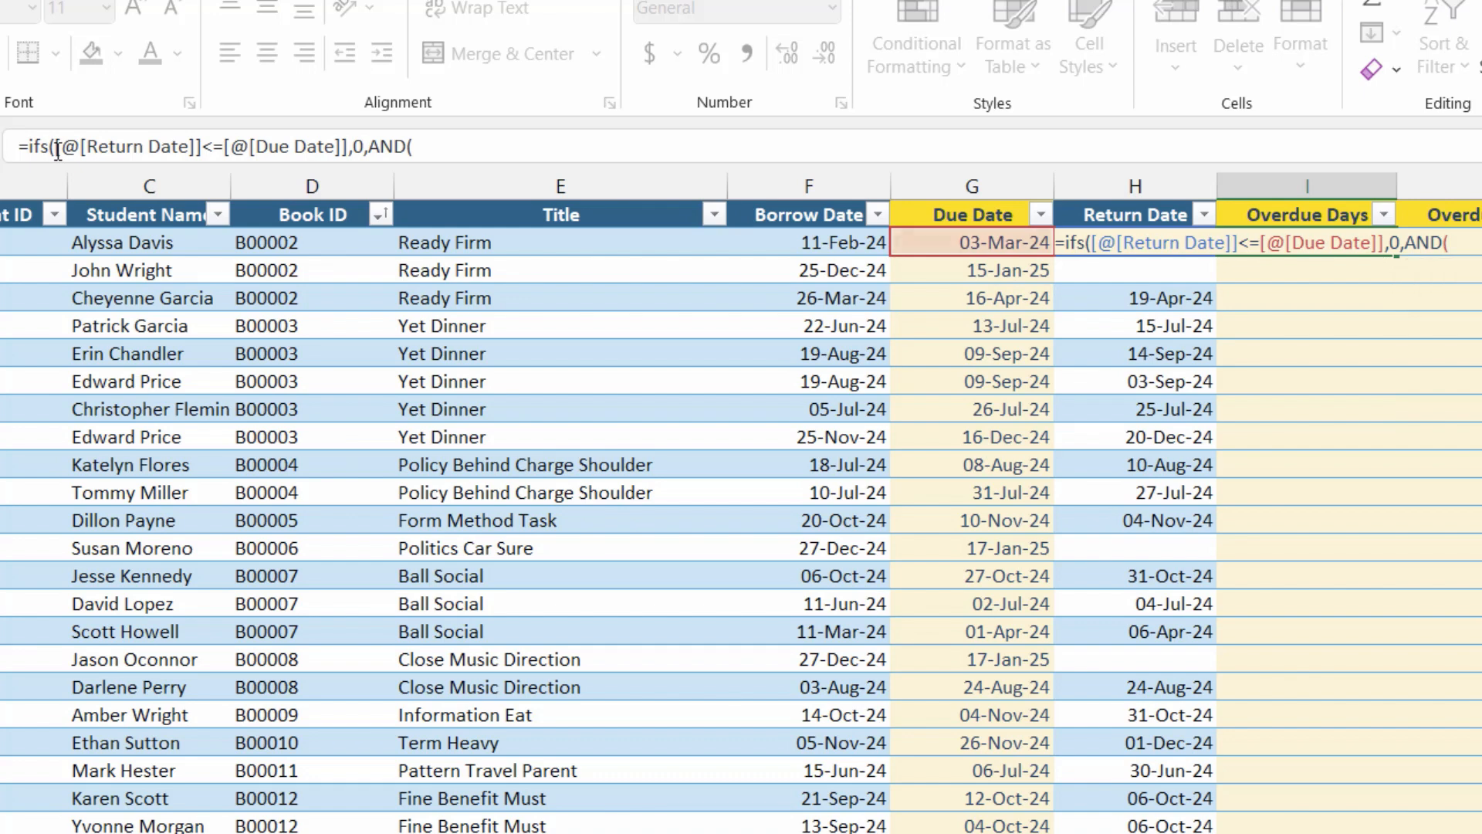
pyautogui.moveTo(56, 147); pyautogui.dragTo(203, 146)
pyautogui.hotkey('ctrl', 'c')
pyautogui.click(429, 143)
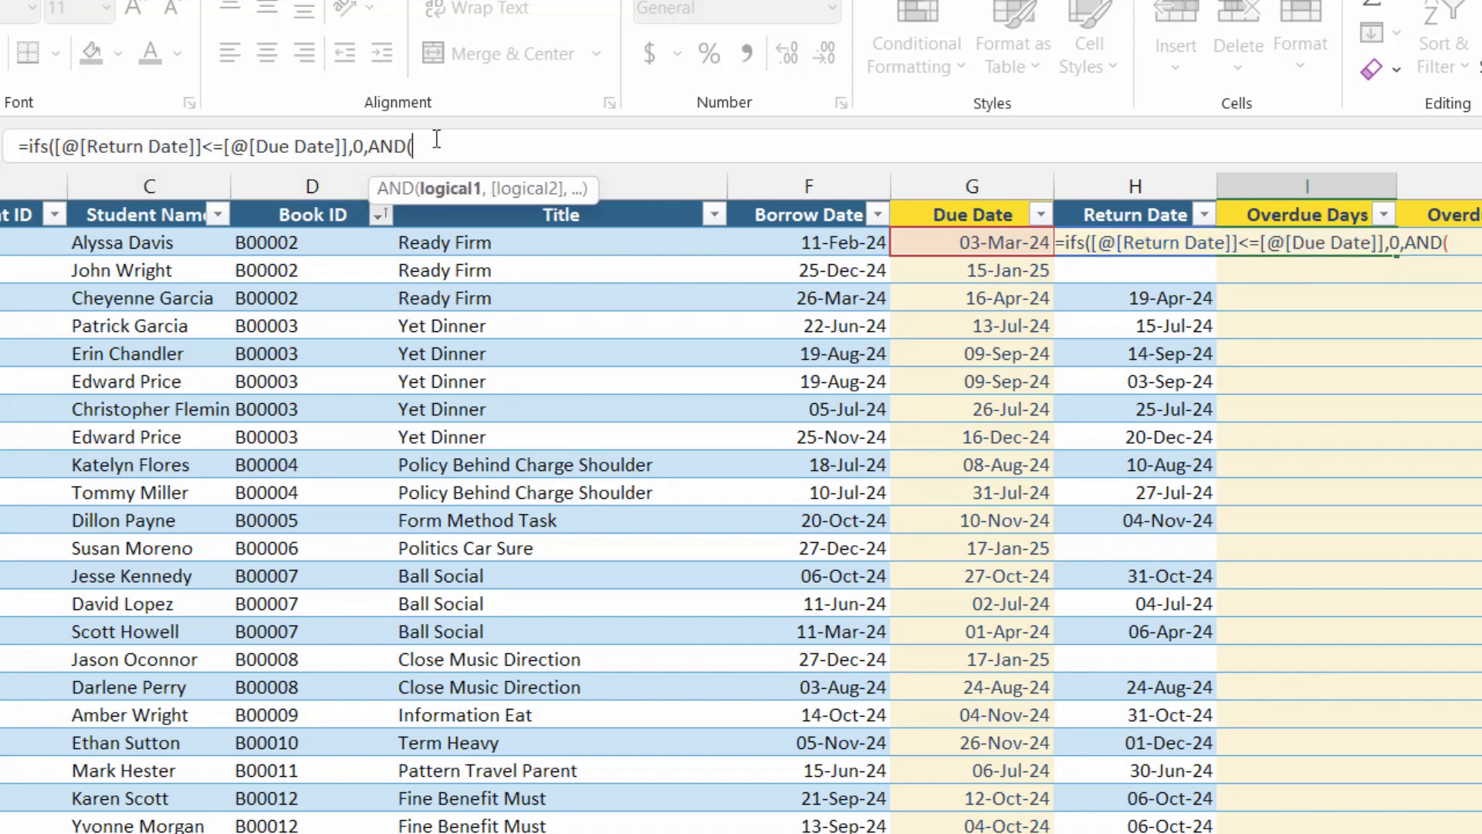
pyautogui.hotkey('ctrl', 'v')
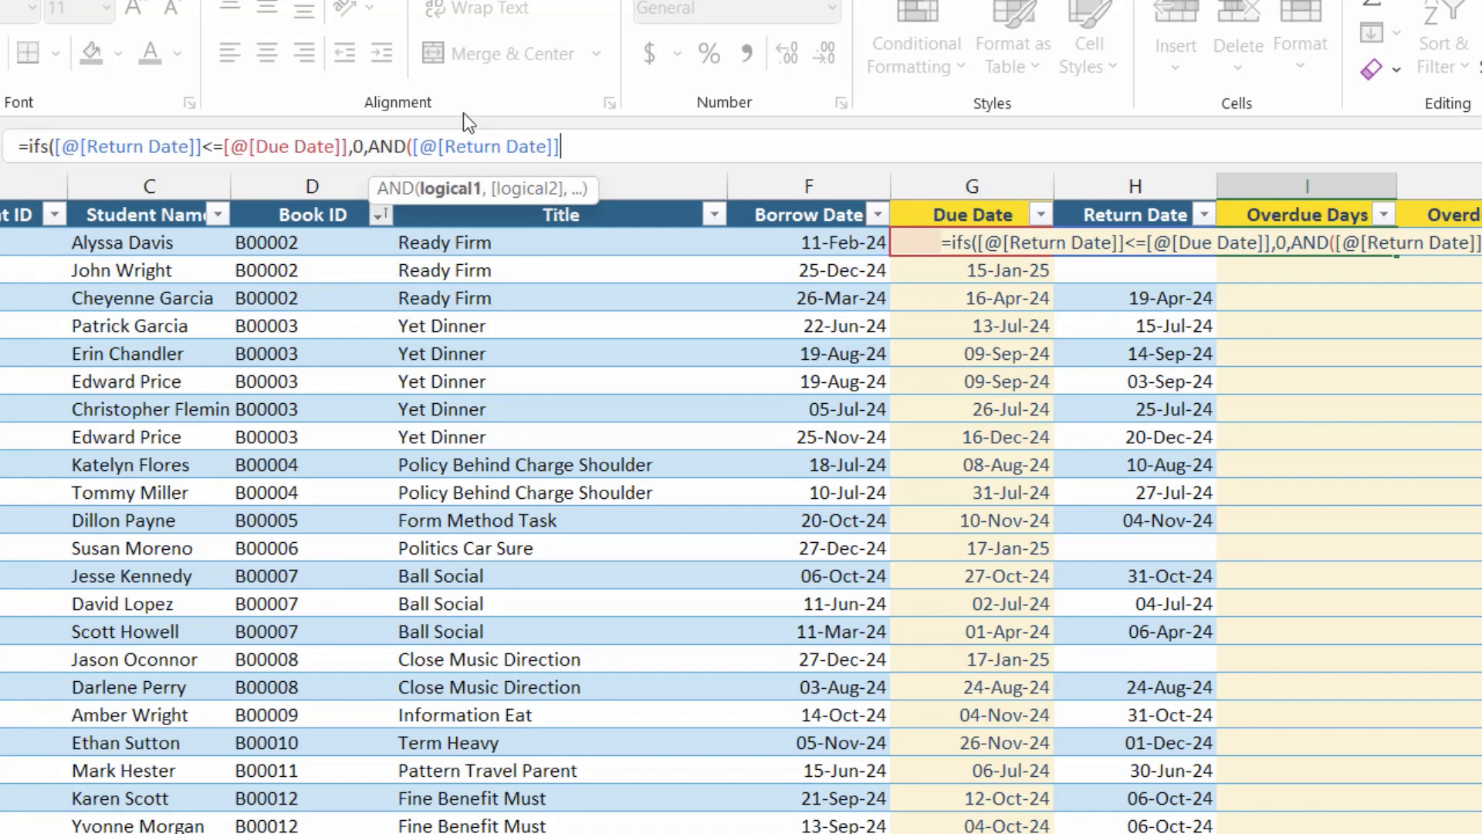
pyautogui.write('="",to')
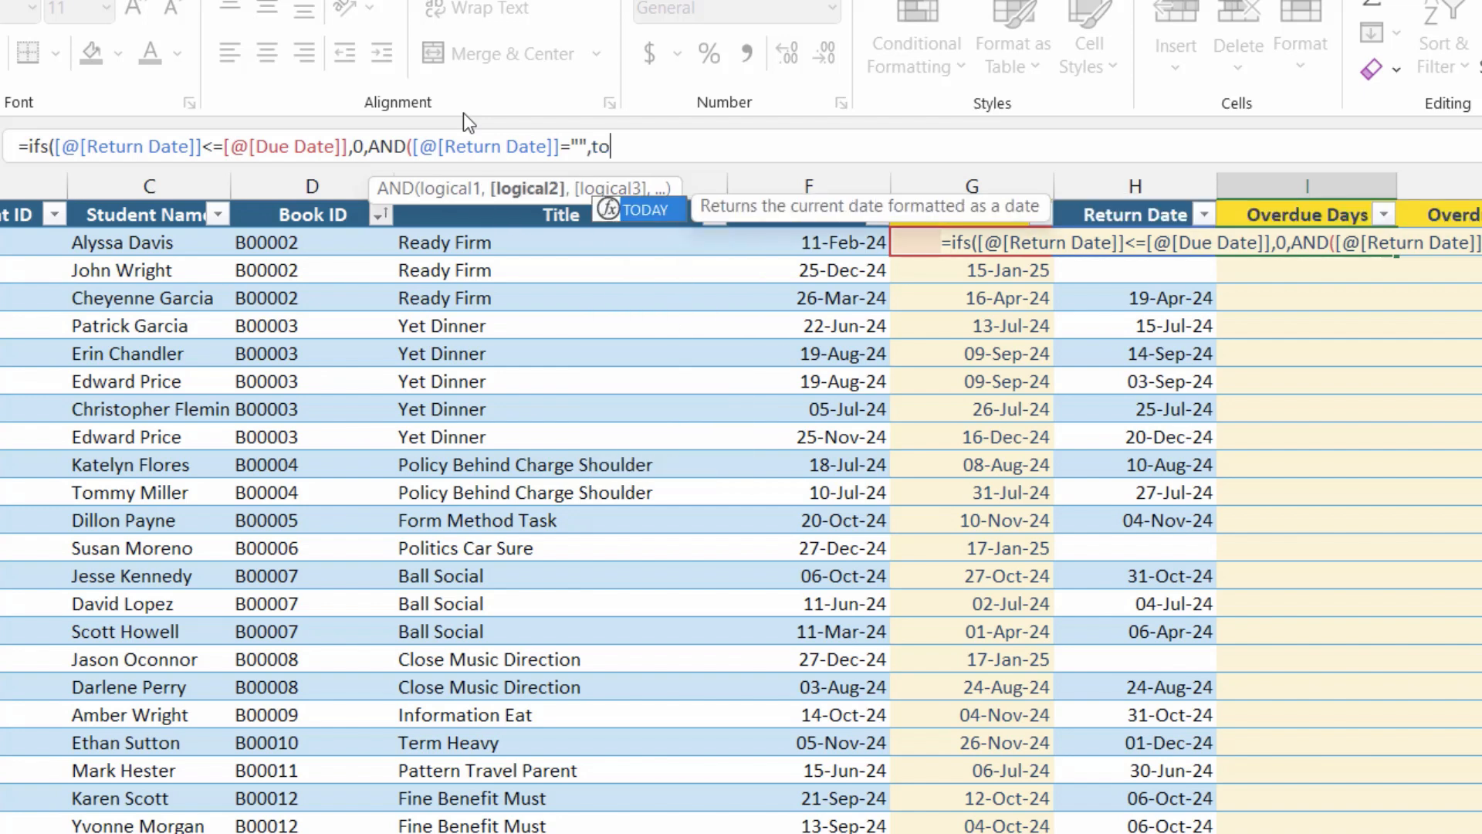
# Complete the AND test with TODAY()<=[@[Due Date]] as its second condition and return 0 when it is true
pyautogui.write('day()')
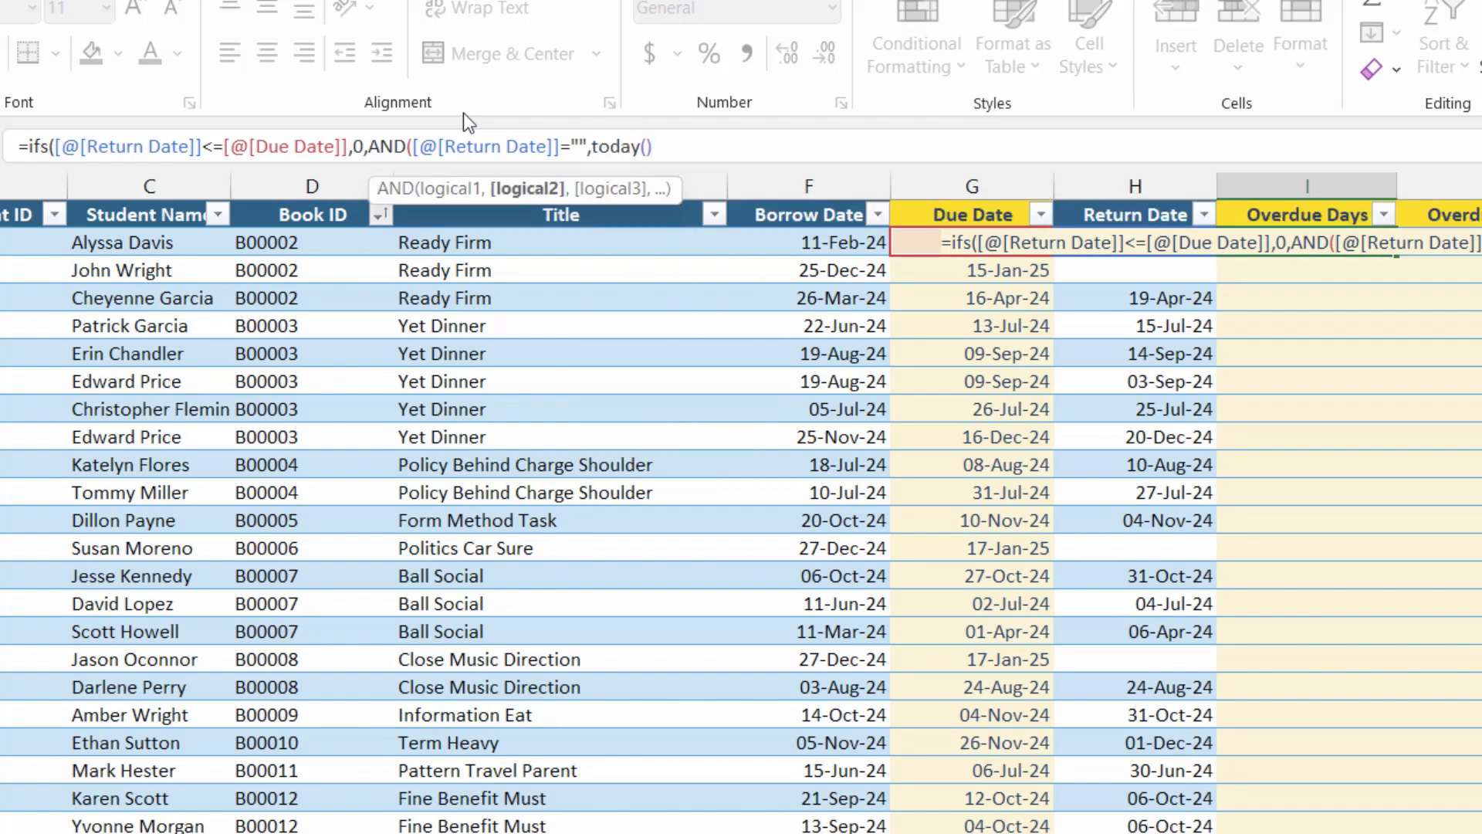
pyautogui.write('<=')
pyautogui.moveTo(224, 147); pyautogui.dragTo(351, 149)
pyautogui.hotkey('ctrl', 'c')
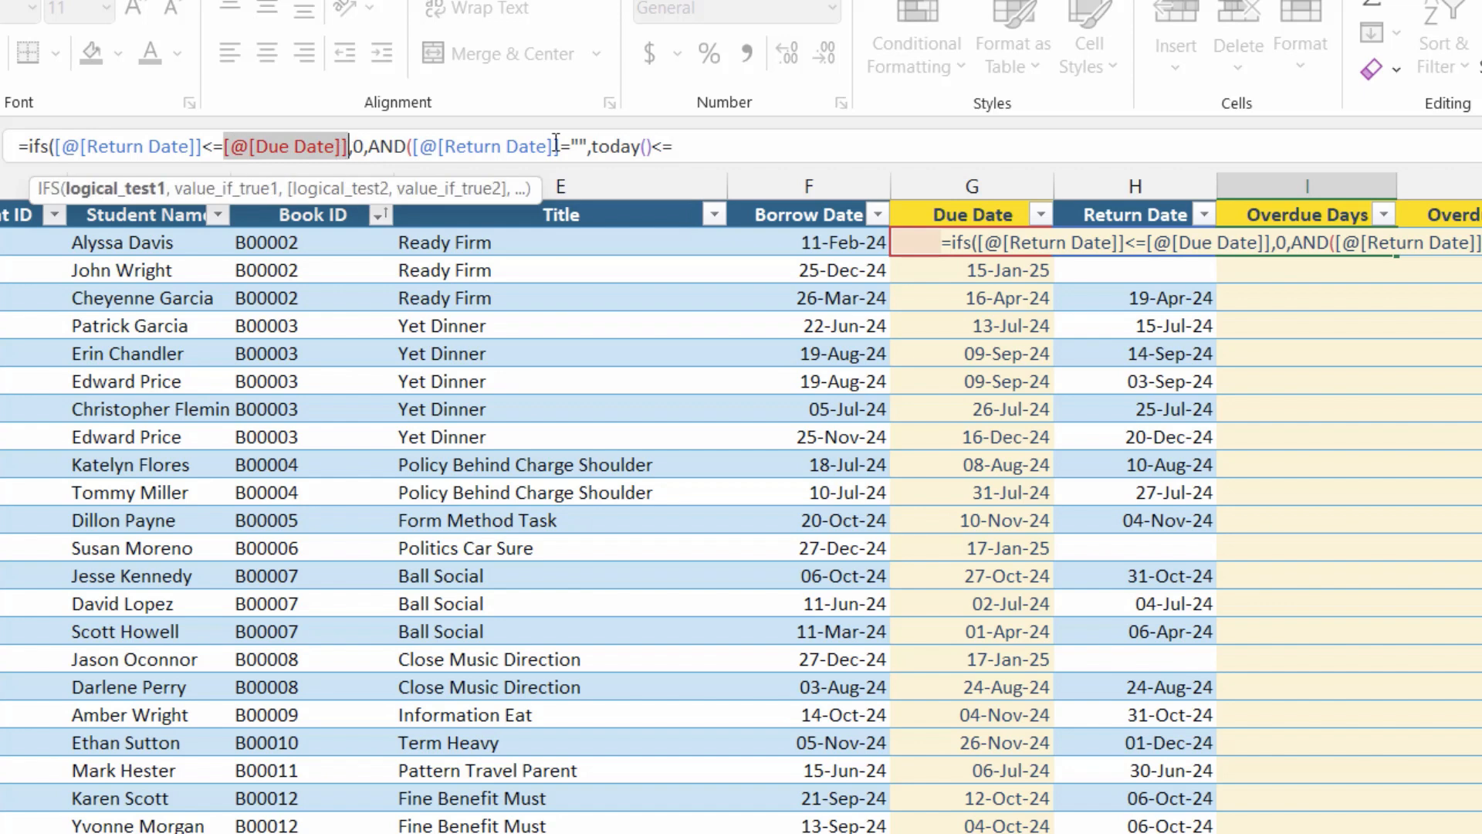
pyautogui.click(697, 146)
pyautogui.hotkey('ctrl', 'v')
pyautogui.write(')')
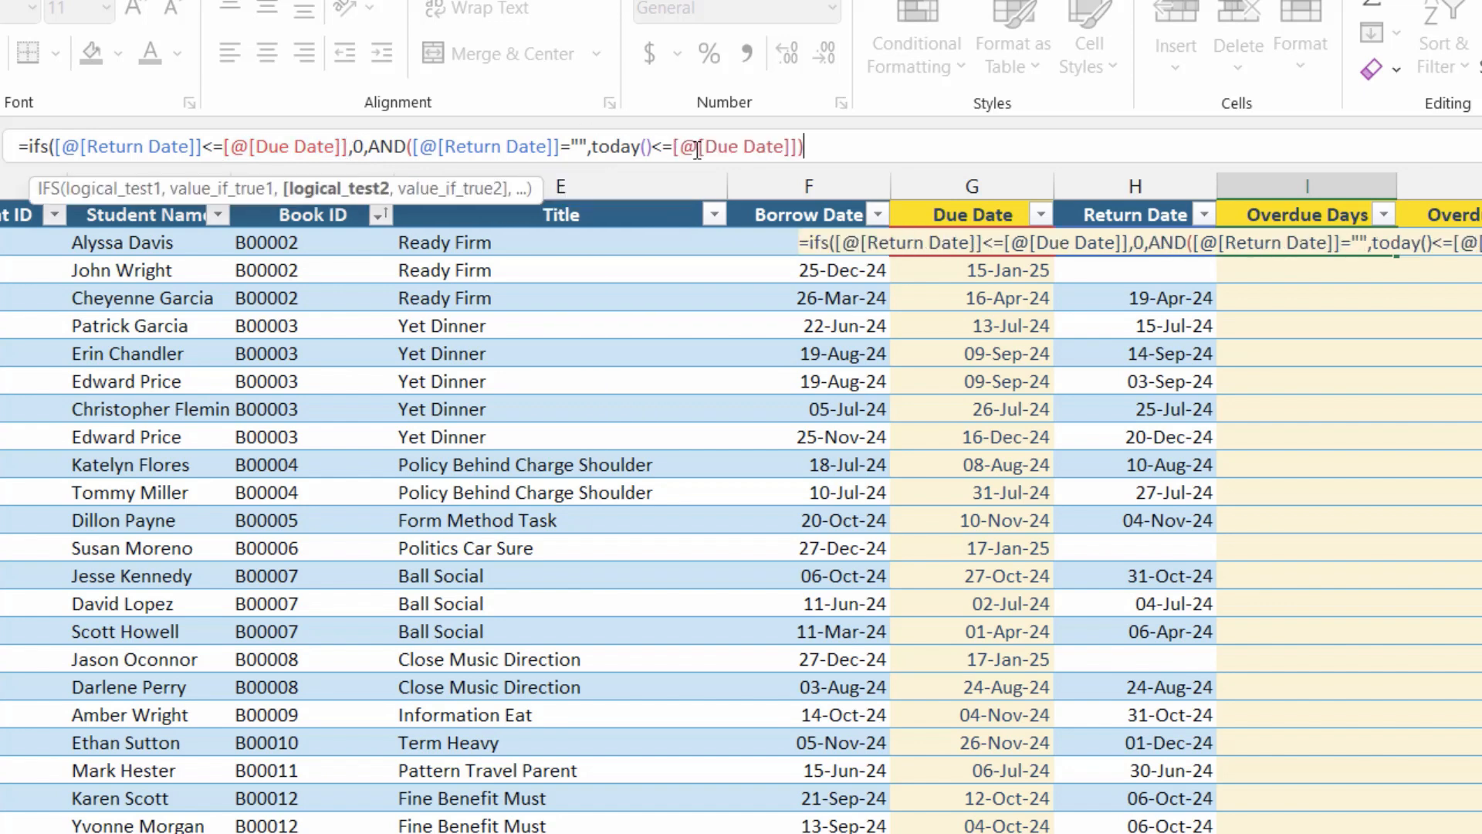
pyautogui.write(',0')
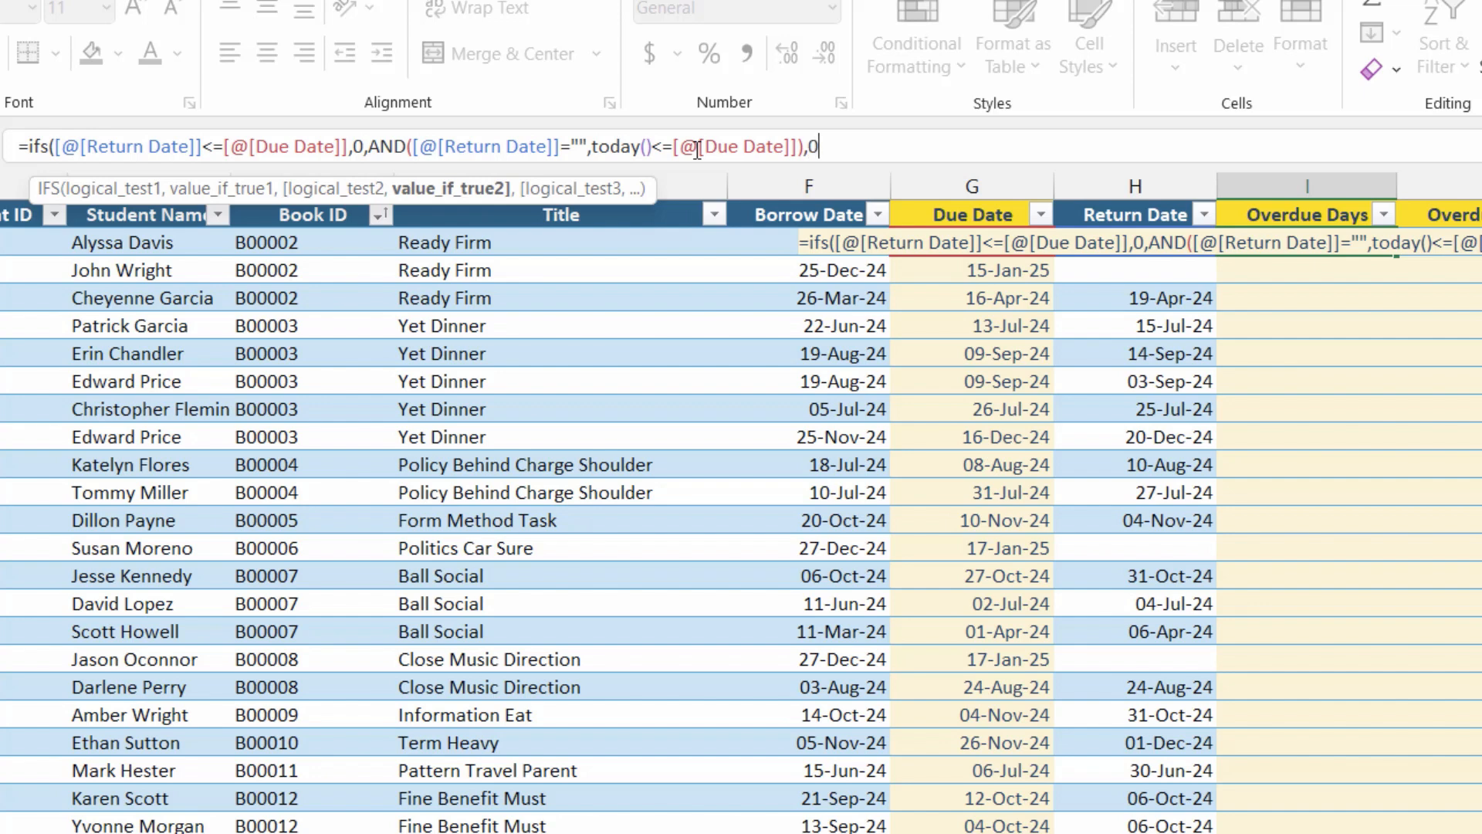
# Add [@[Return Date]]>[@[Due Date]] as the third logical test of the IFS formula
pyautogui.write(',')
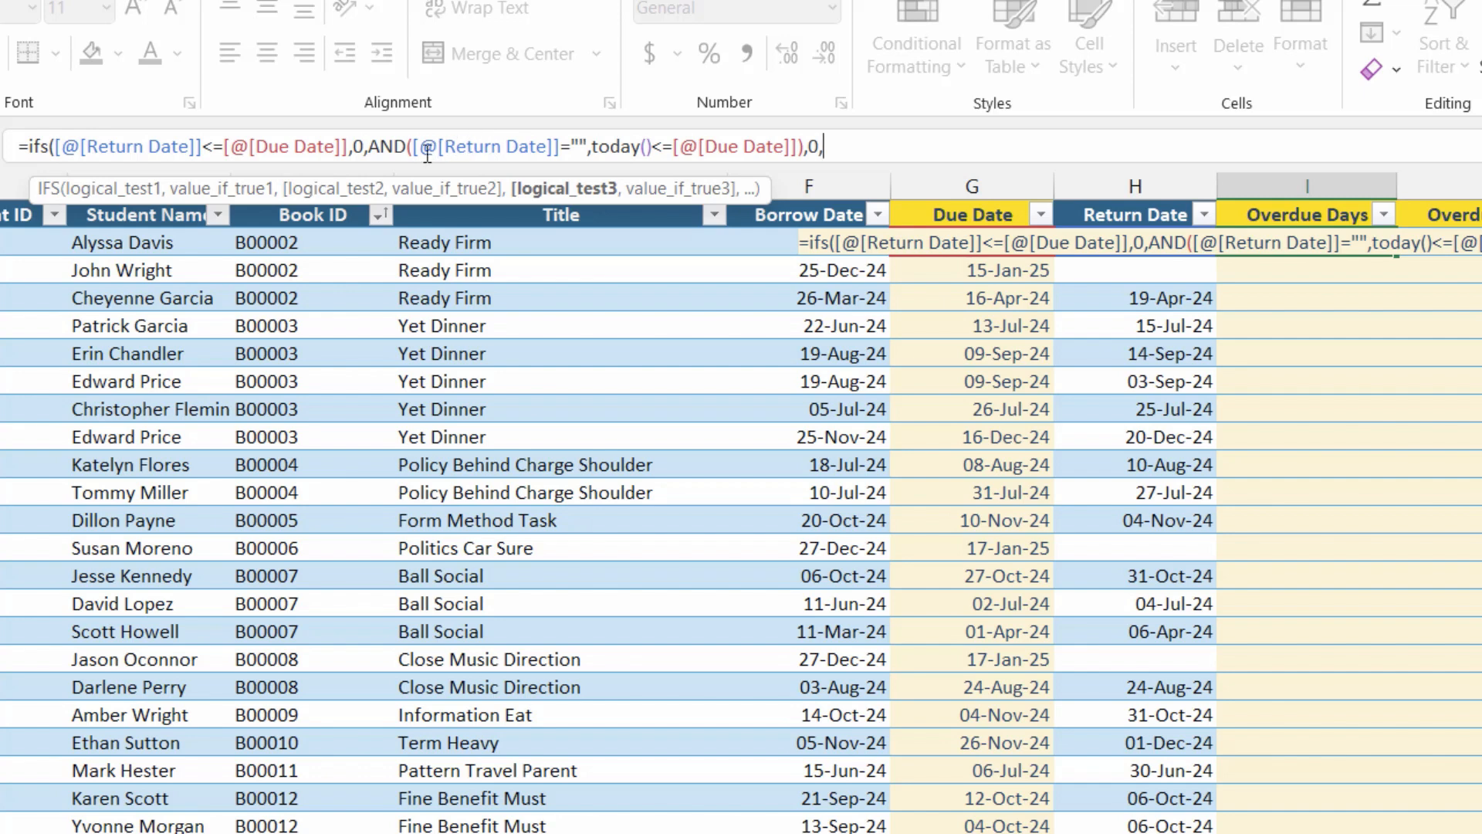
pyautogui.moveTo(413, 147); pyautogui.dragTo(560, 146)
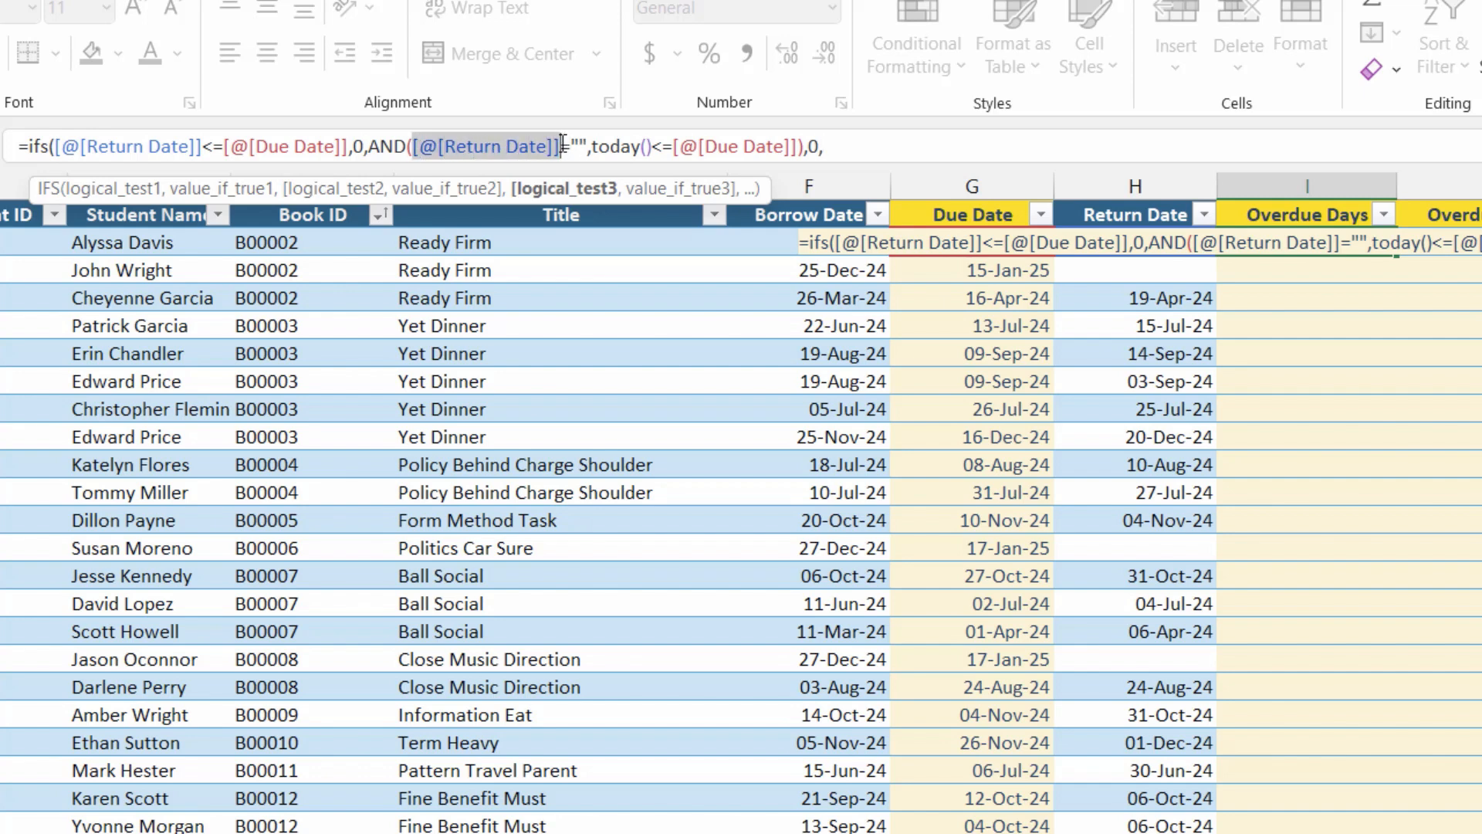
pyautogui.hotkey('ctrl', 'c')
pyautogui.click(855, 142)
pyautogui.hotkey('ctrl', 'v')
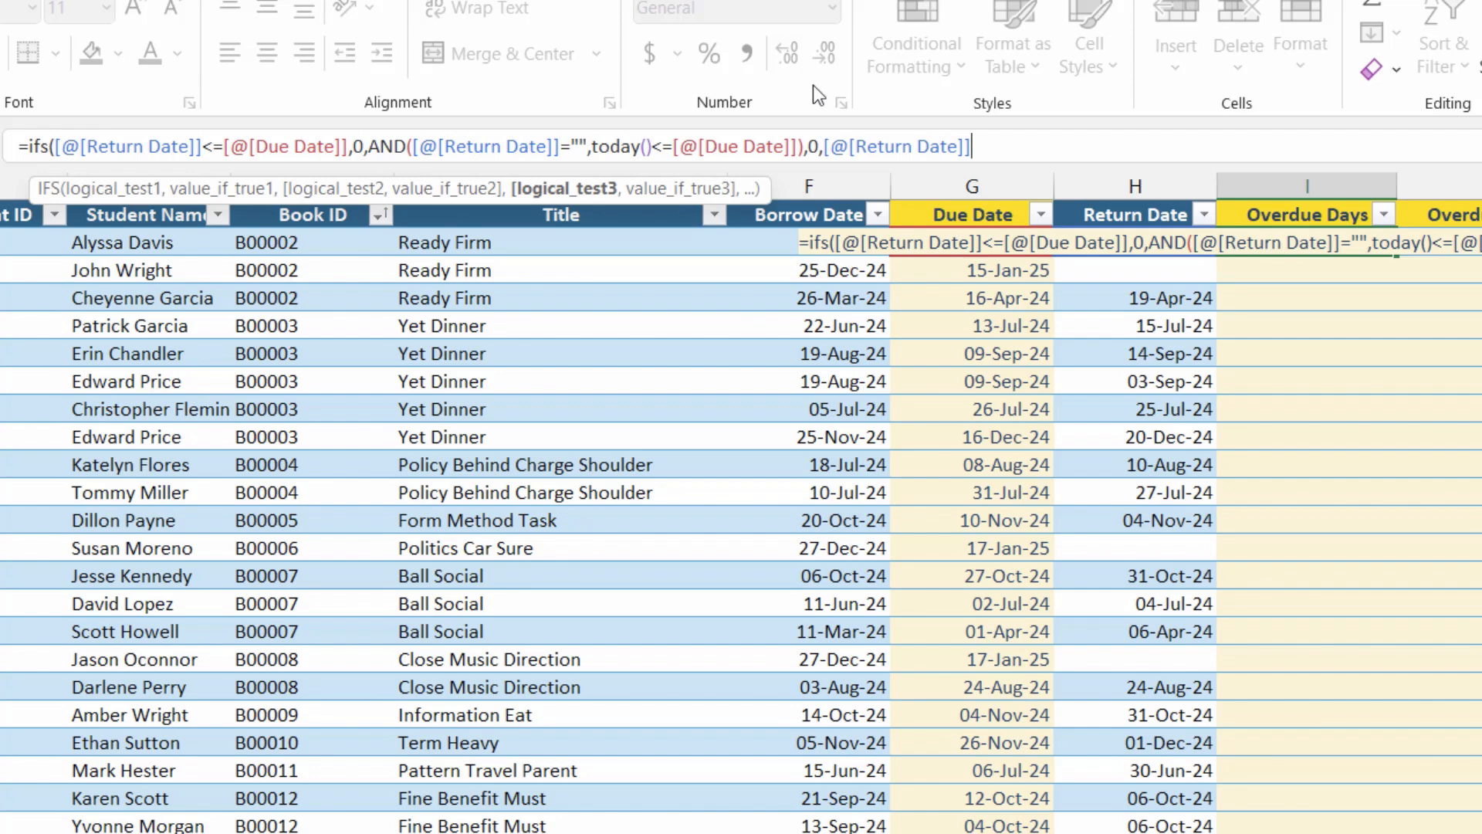
pyautogui.write('>')
pyautogui.moveTo(673, 146); pyautogui.dragTo(800, 146)
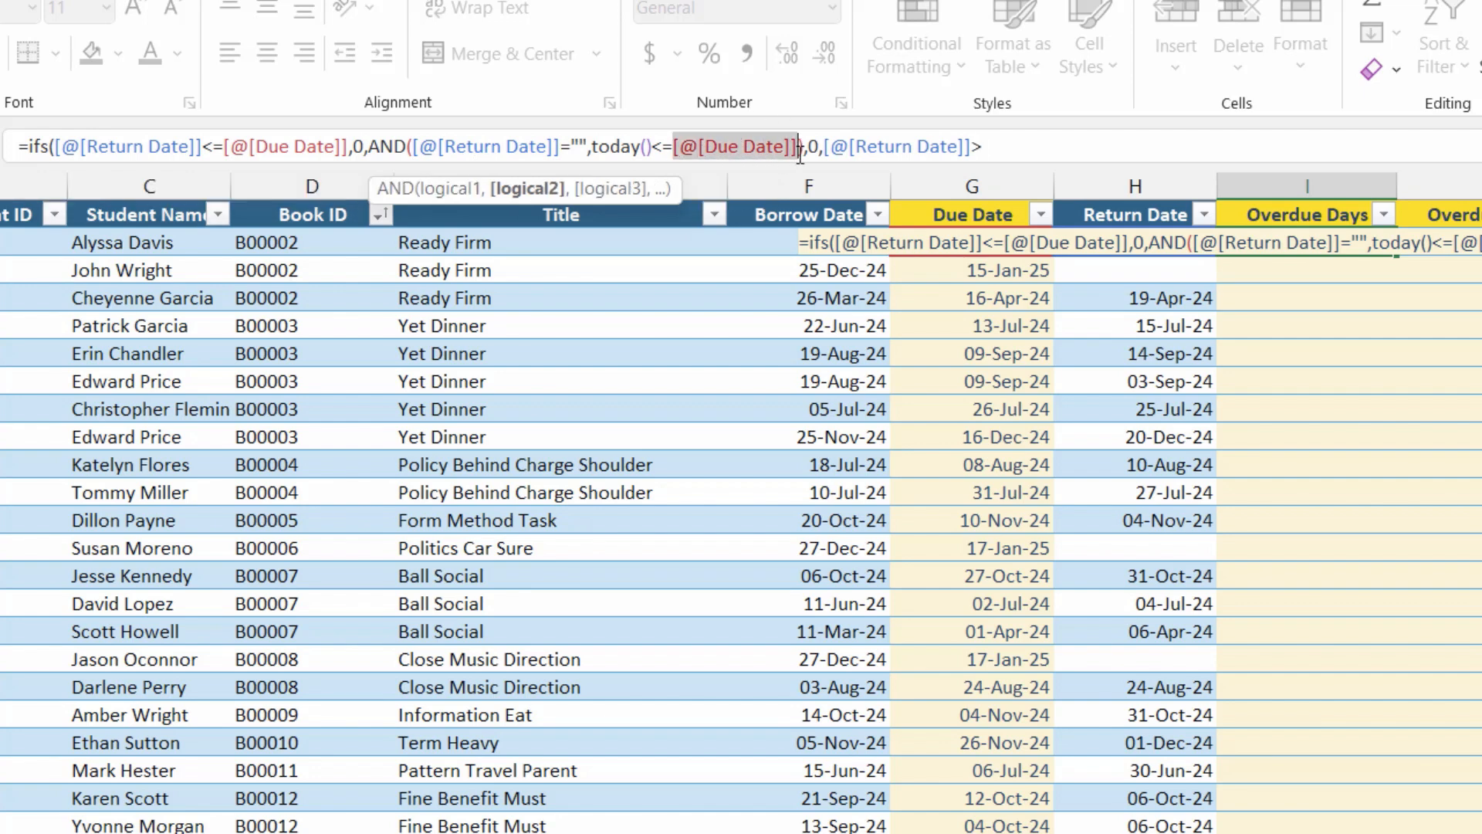
pyautogui.hotkey('ctrl', 'c')
pyautogui.click(996, 147)
pyautogui.hotkey('ctrl', 'v')
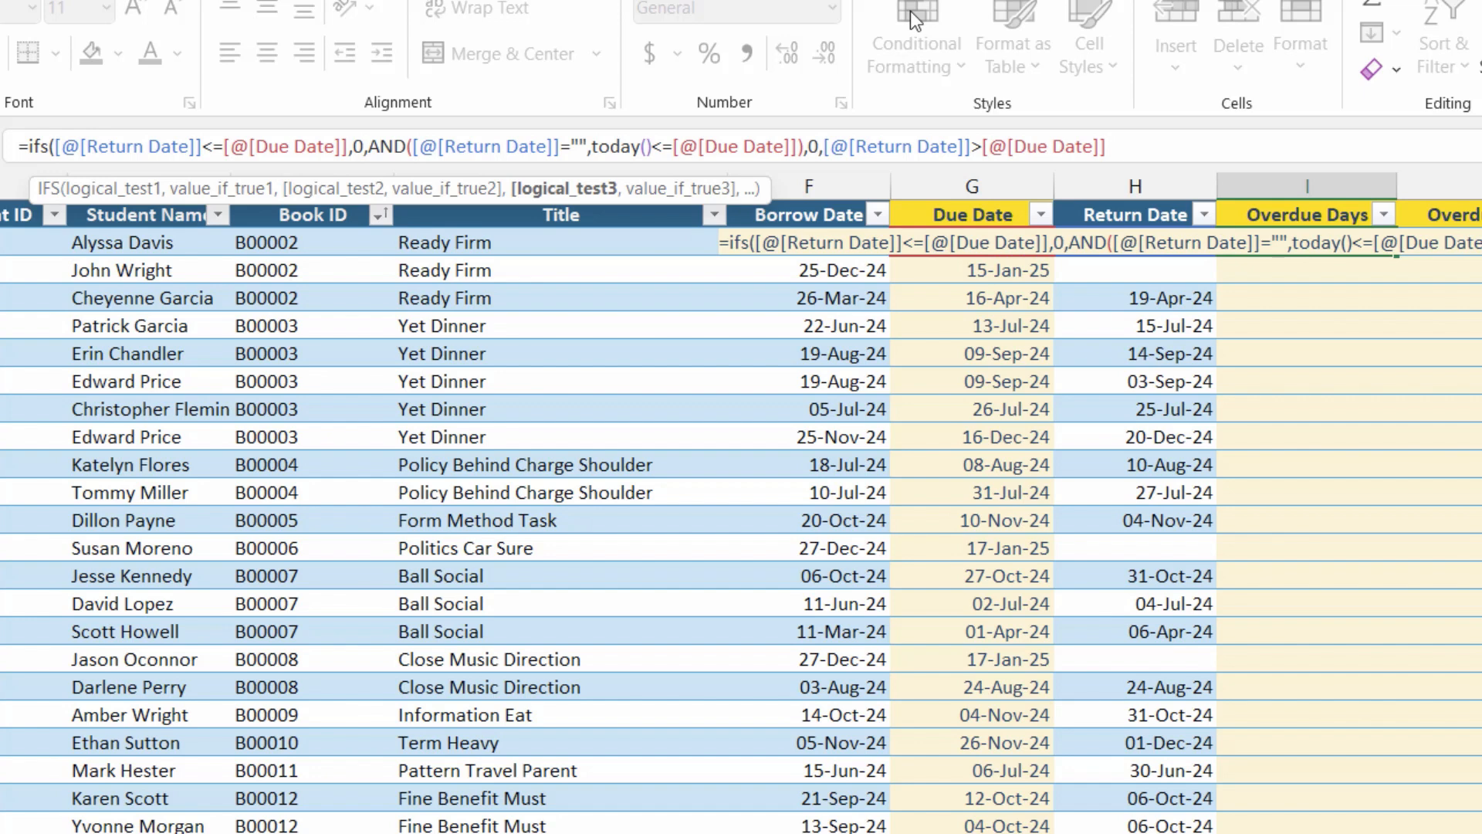
# Set the third test's true result to [@[Return Date]]-[@[Due Date]]
pyautogui.write(',')
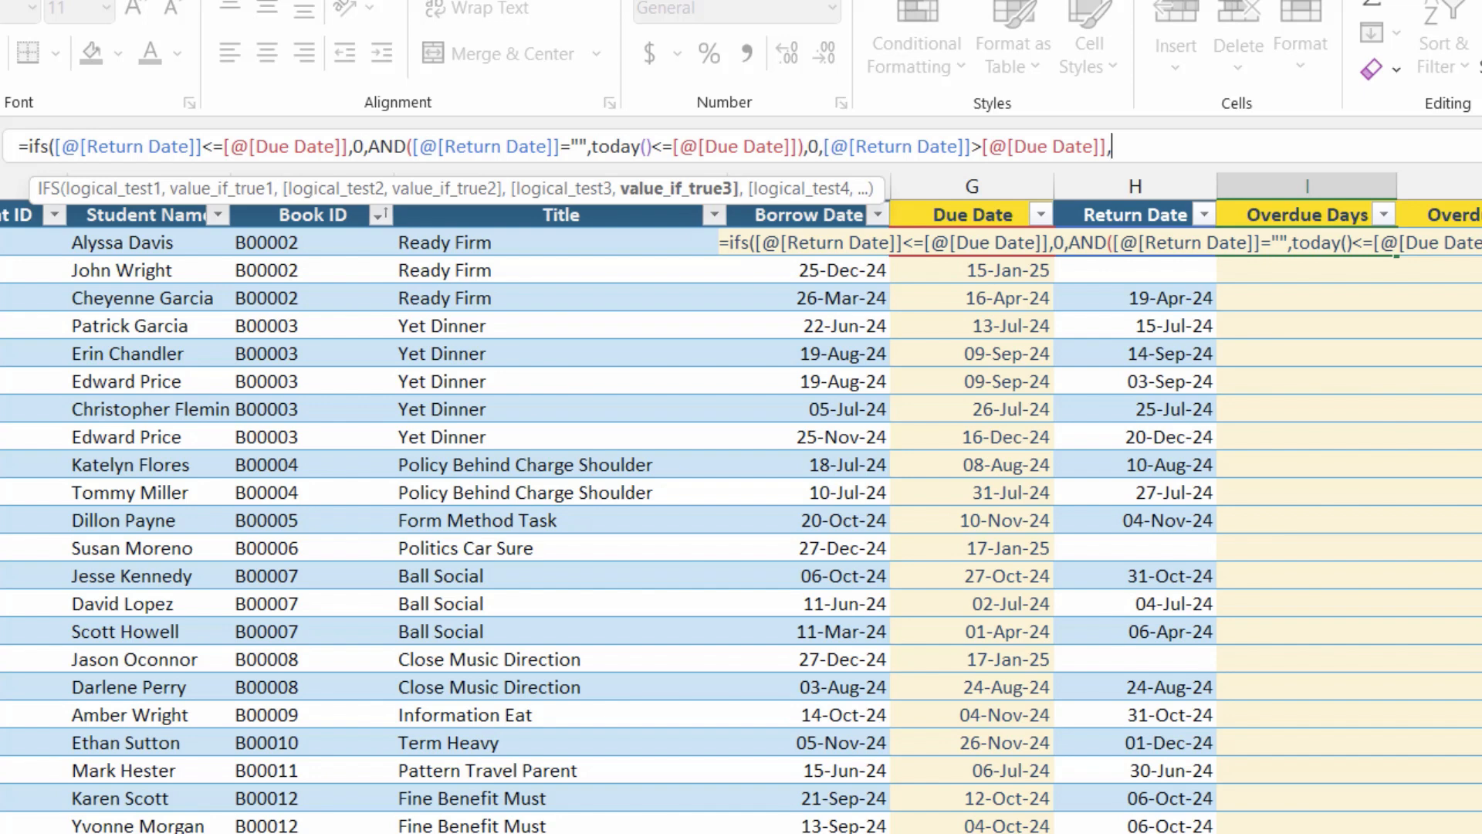
pyautogui.moveTo(825, 147); pyautogui.dragTo(971, 147)
pyautogui.hotkey('ctrl', 'c')
pyautogui.click(1116, 146)
pyautogui.hotkey('ctrl', 'v')
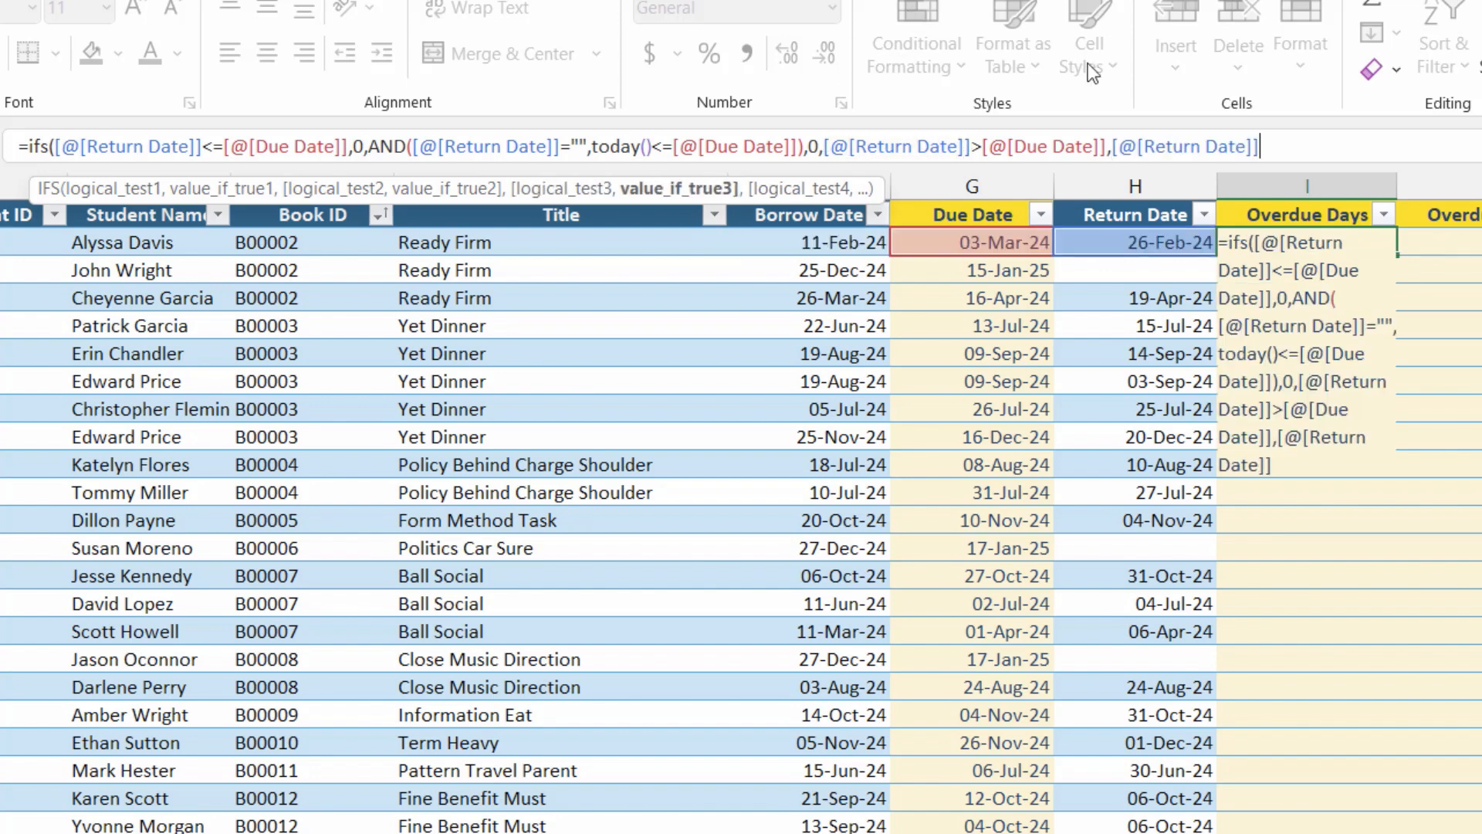
pyautogui.write('-')
pyautogui.moveTo(983, 147); pyautogui.dragTo(1105, 156)
pyautogui.hotkey('ctrl', 'c')
pyautogui.press('End')
pyautogui.hotkey('ctrl', 'v')
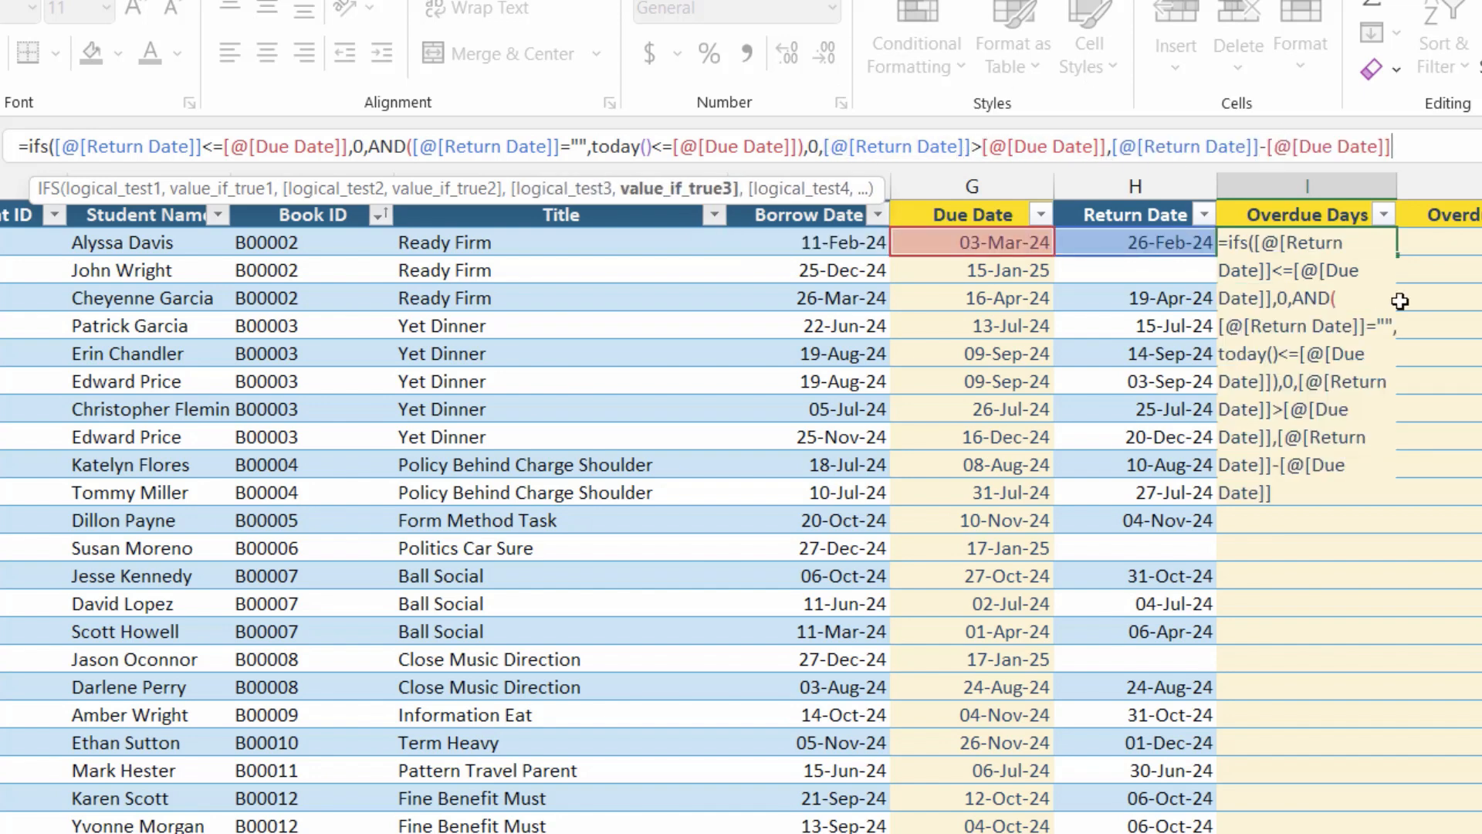
# Add AND([@[Return Date]]="",TODAY()>[@[Due Date]]) as the fourth logical test of the IFS formula
pyautogui.write(',')
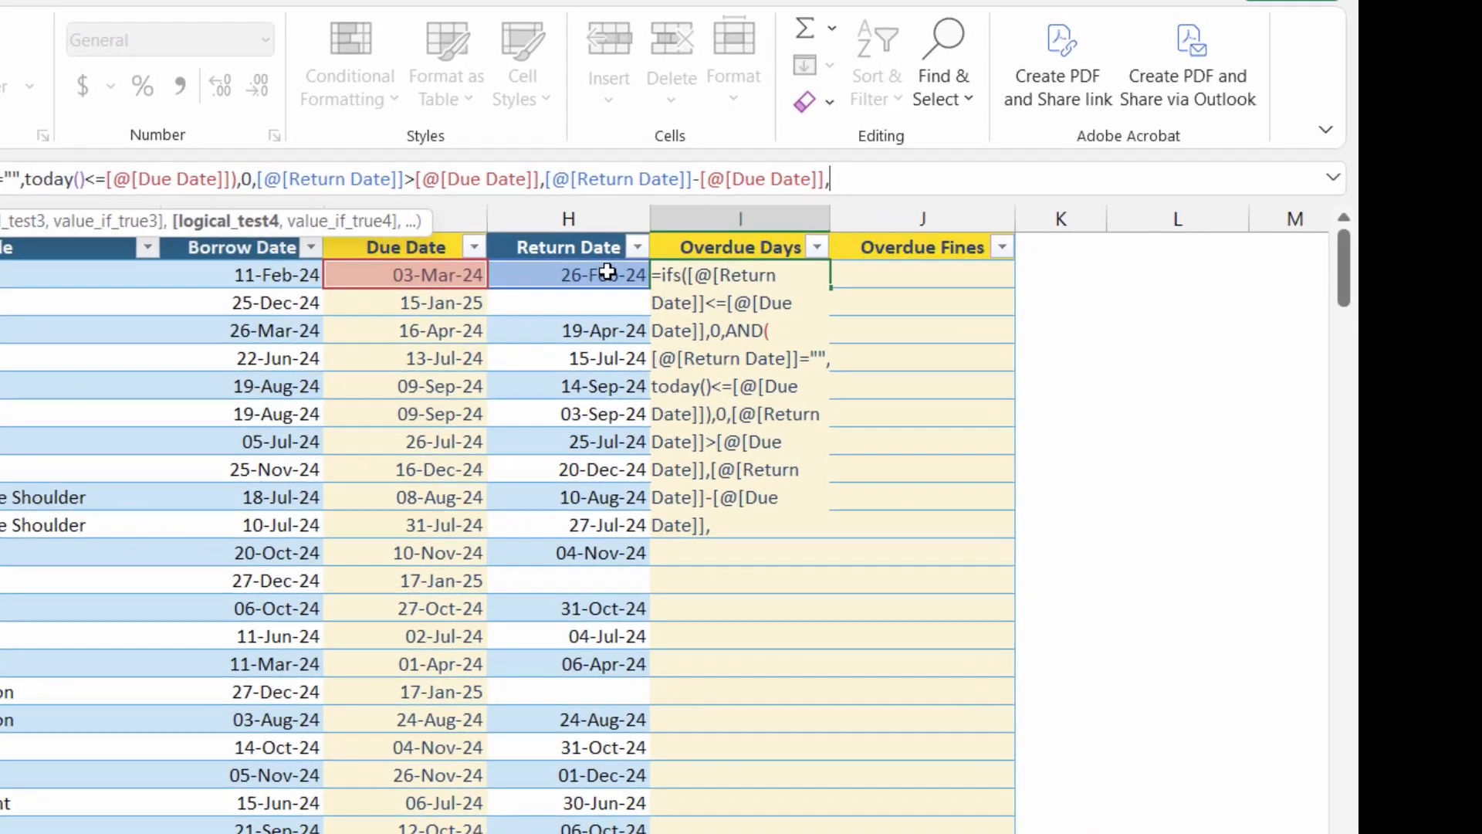
pyautogui.write('AND(')
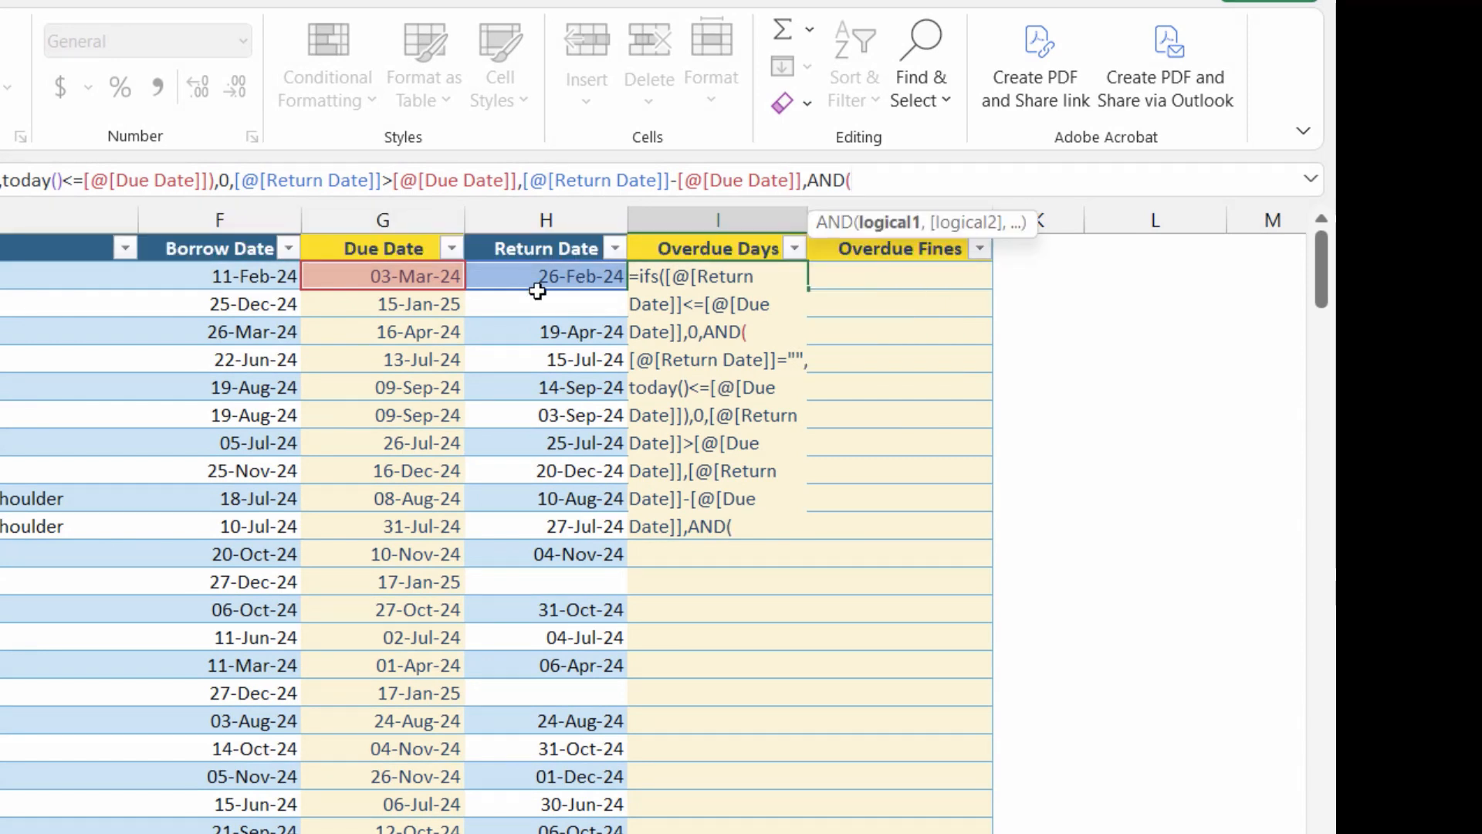
pyautogui.click(519, 273)
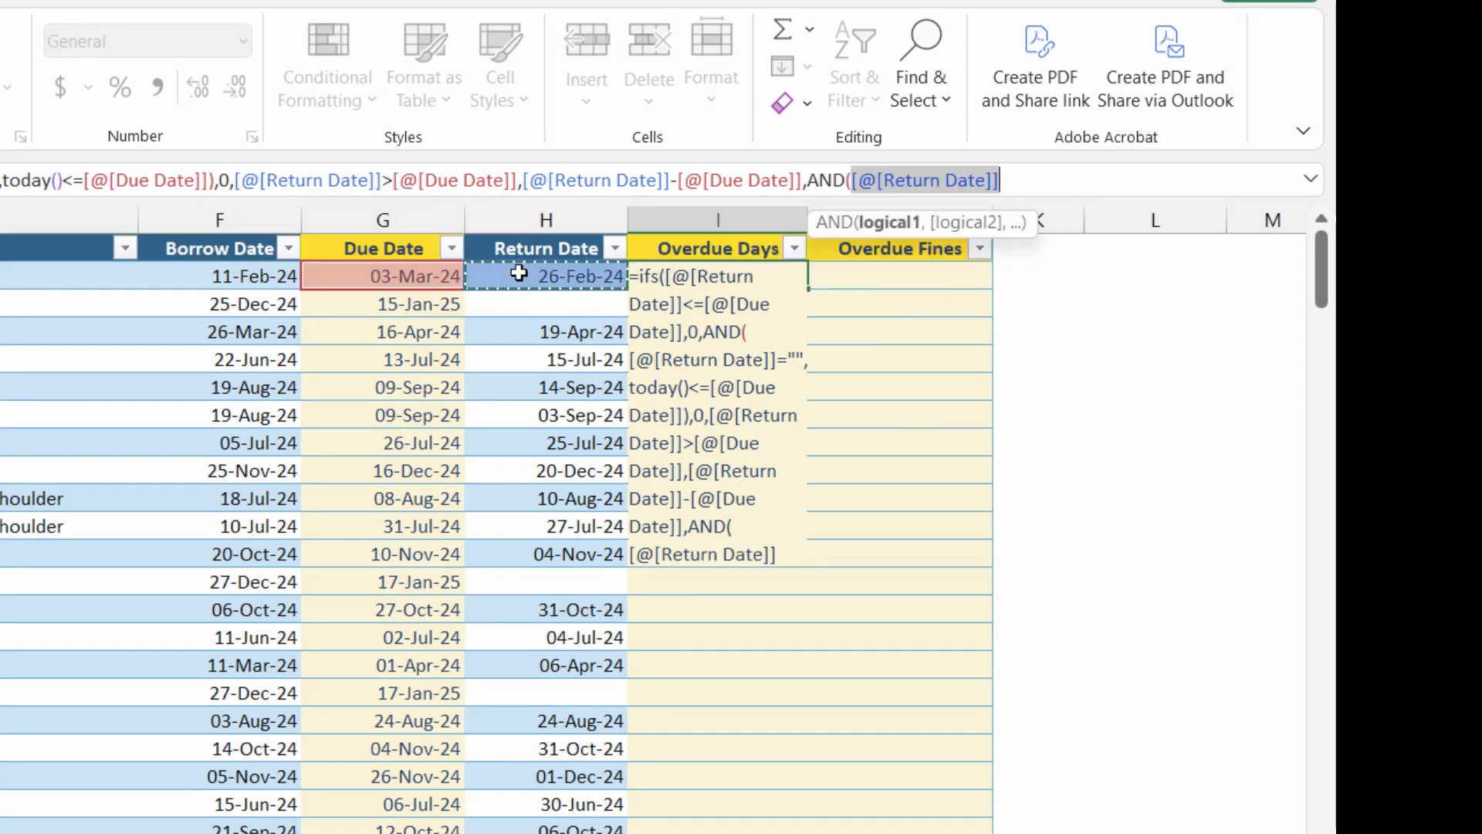
pyautogui.write('="",')
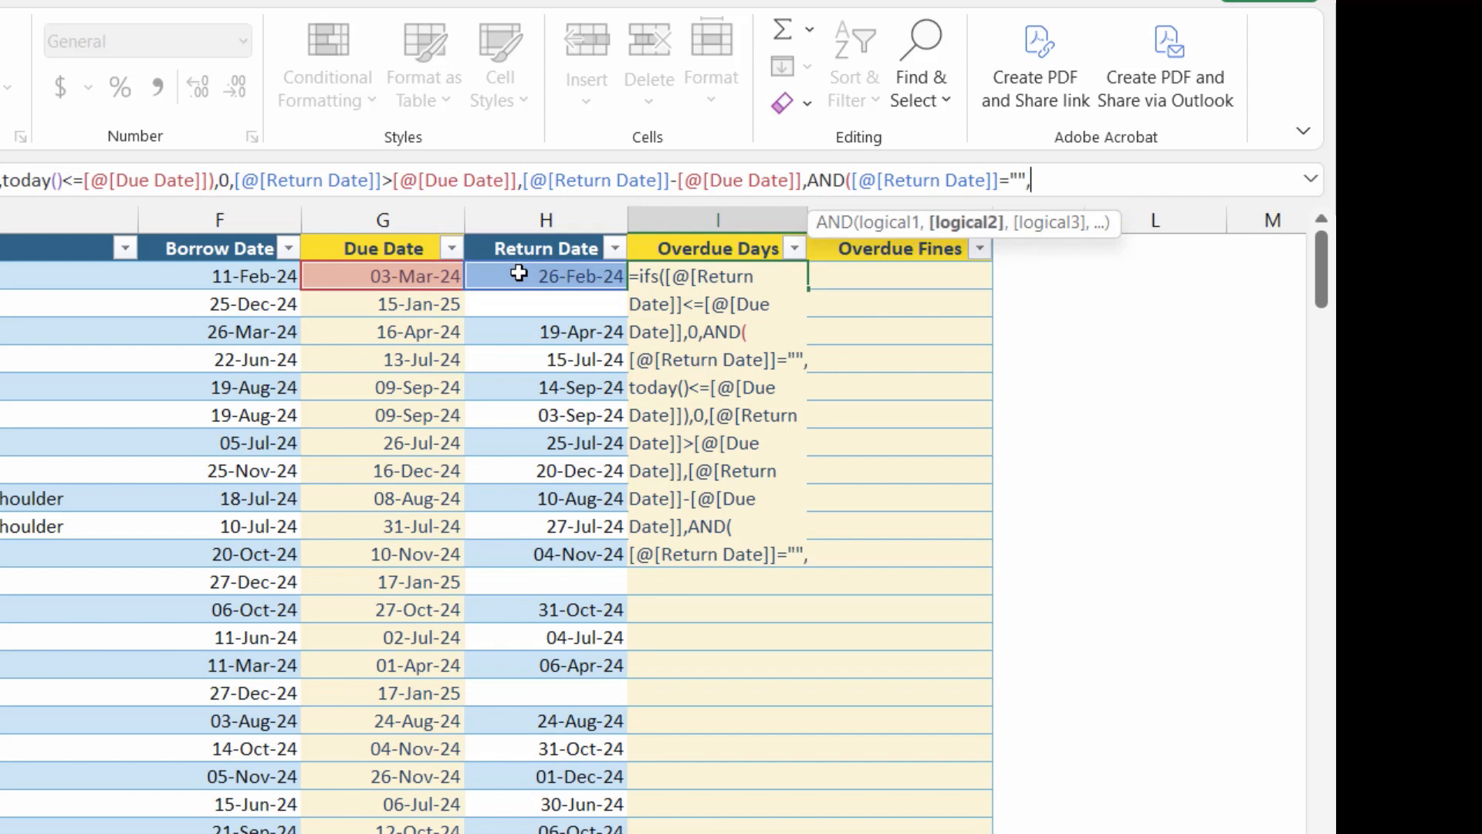
pyautogui.write('today()>')
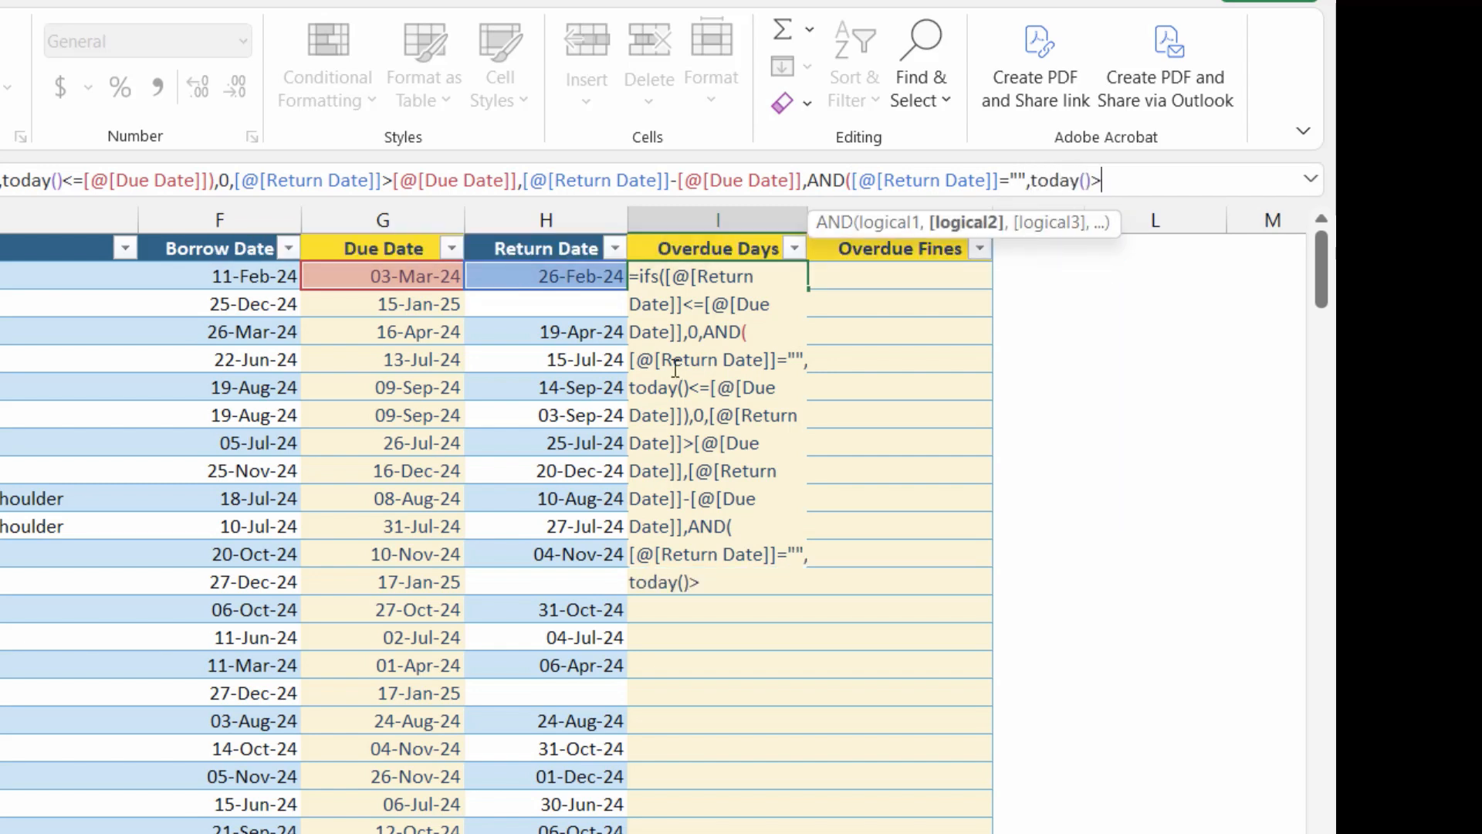
pyautogui.click(422, 279)
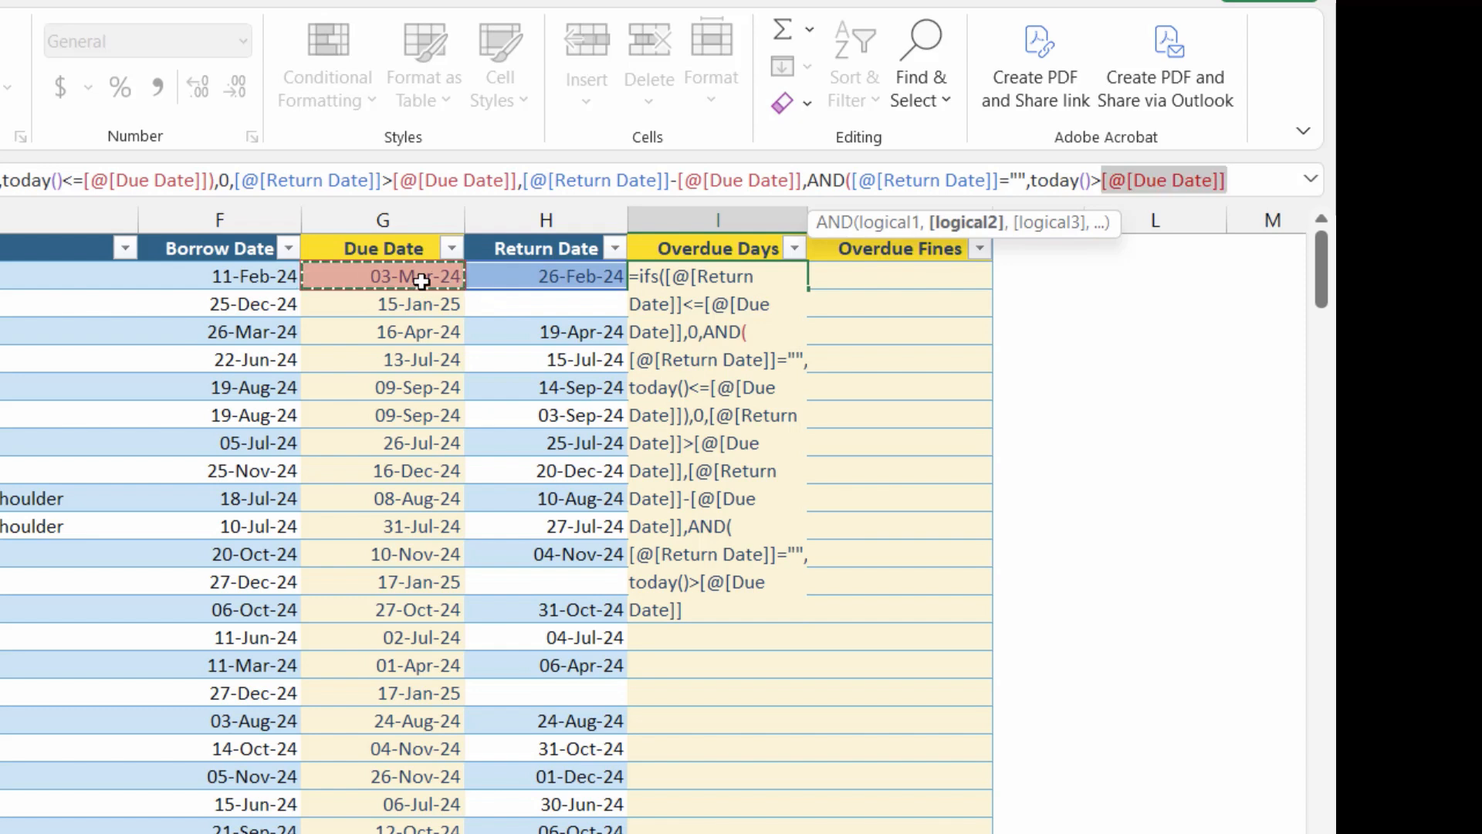
pyautogui.write(')')
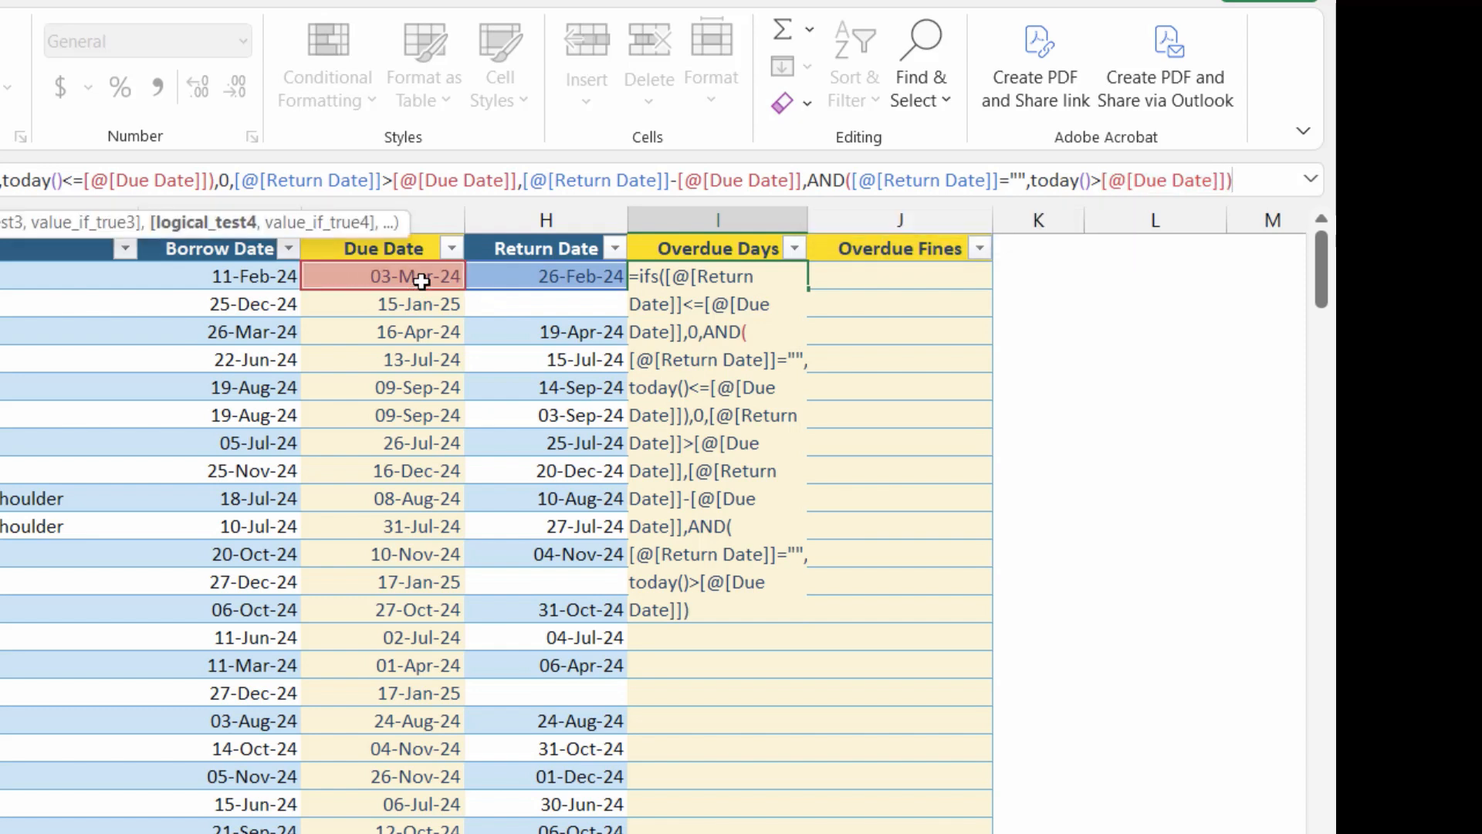
# Set the fourth test's true result to TODAY()-[@[Due Date]], enter the Overdue Days formula, and check due dates of unreturned books
pyautogui.write(',')
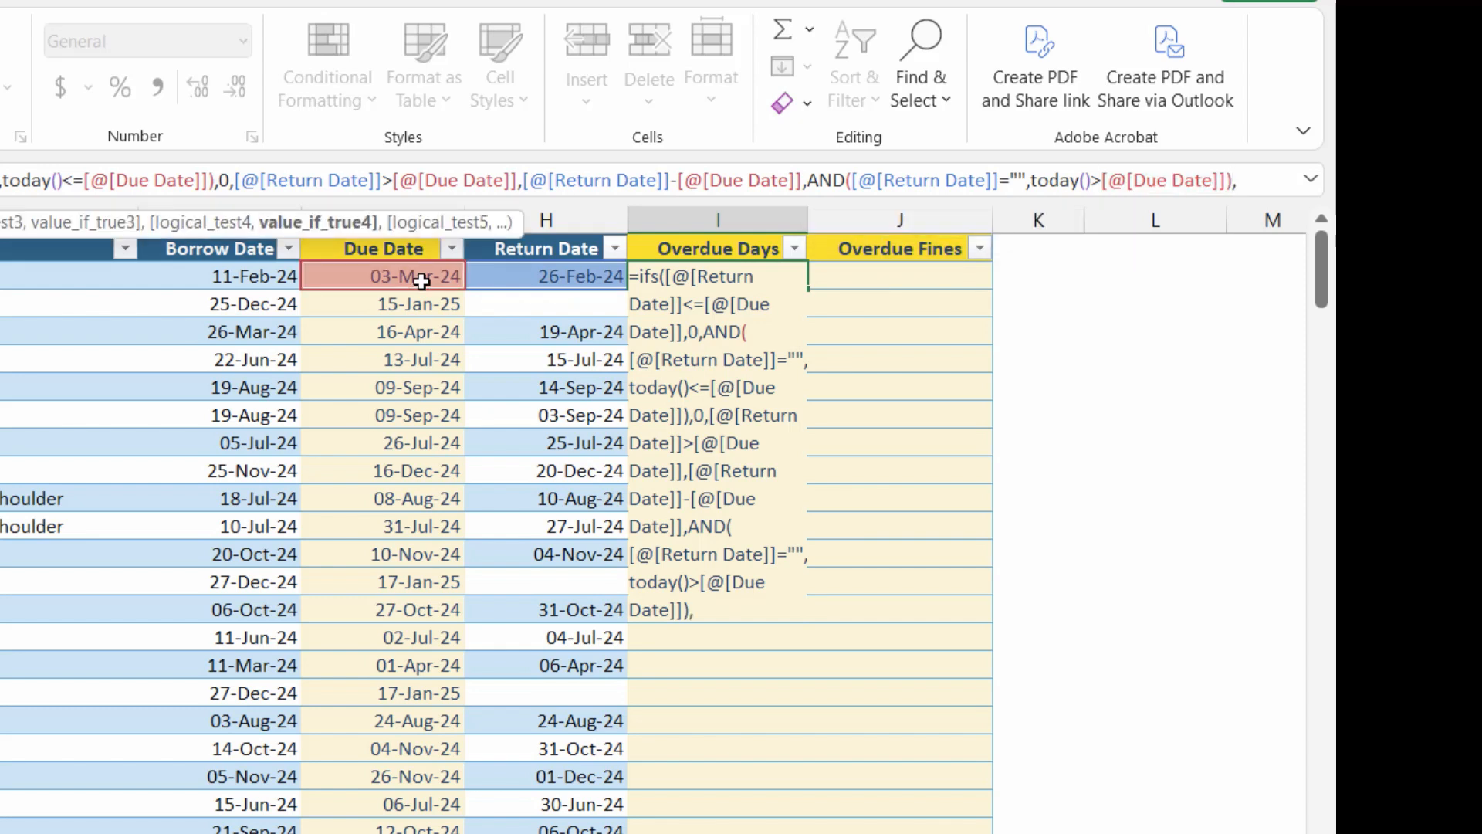
pyautogui.write('today()')
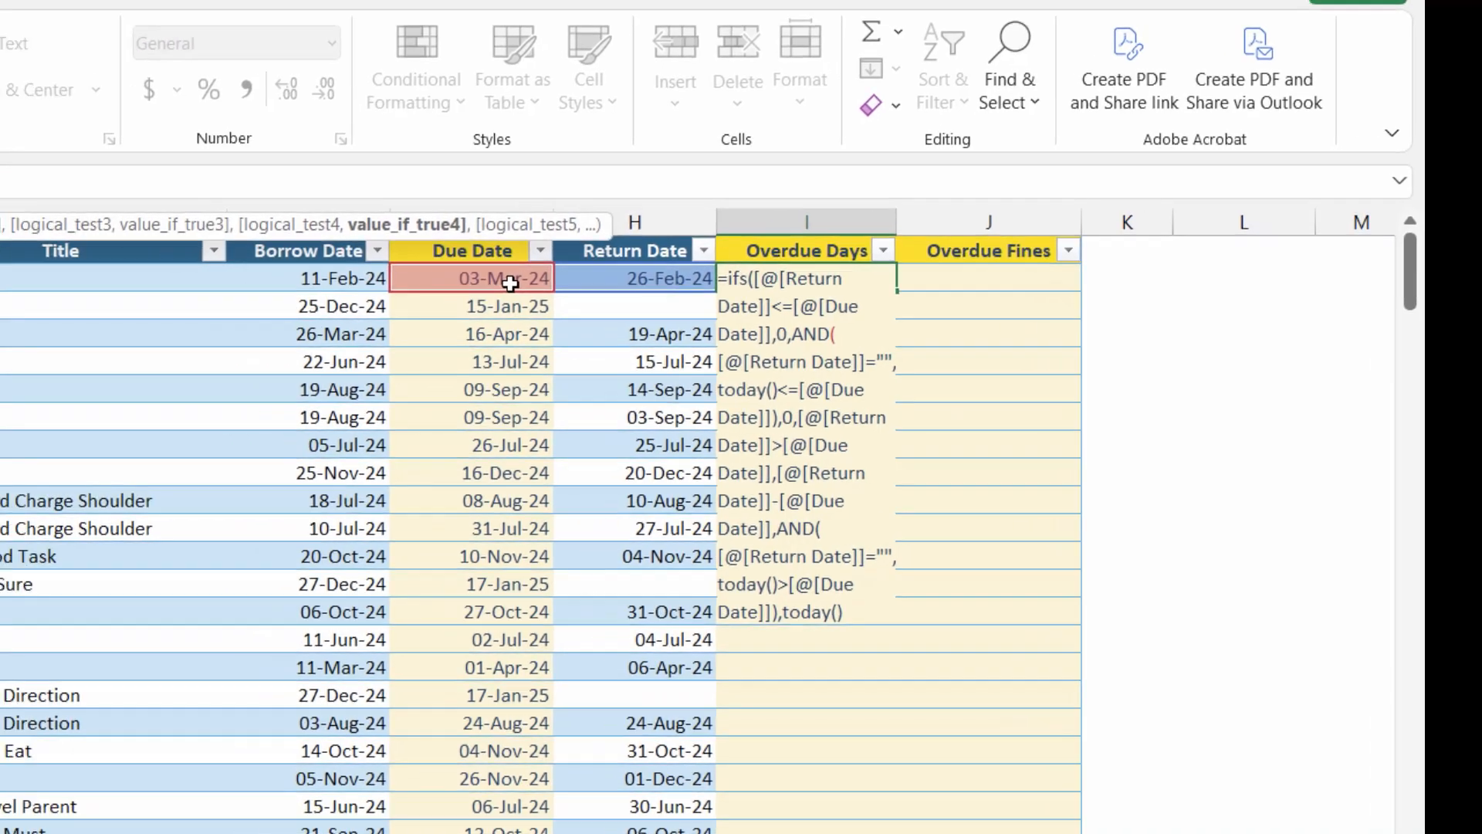
pyautogui.write('-')
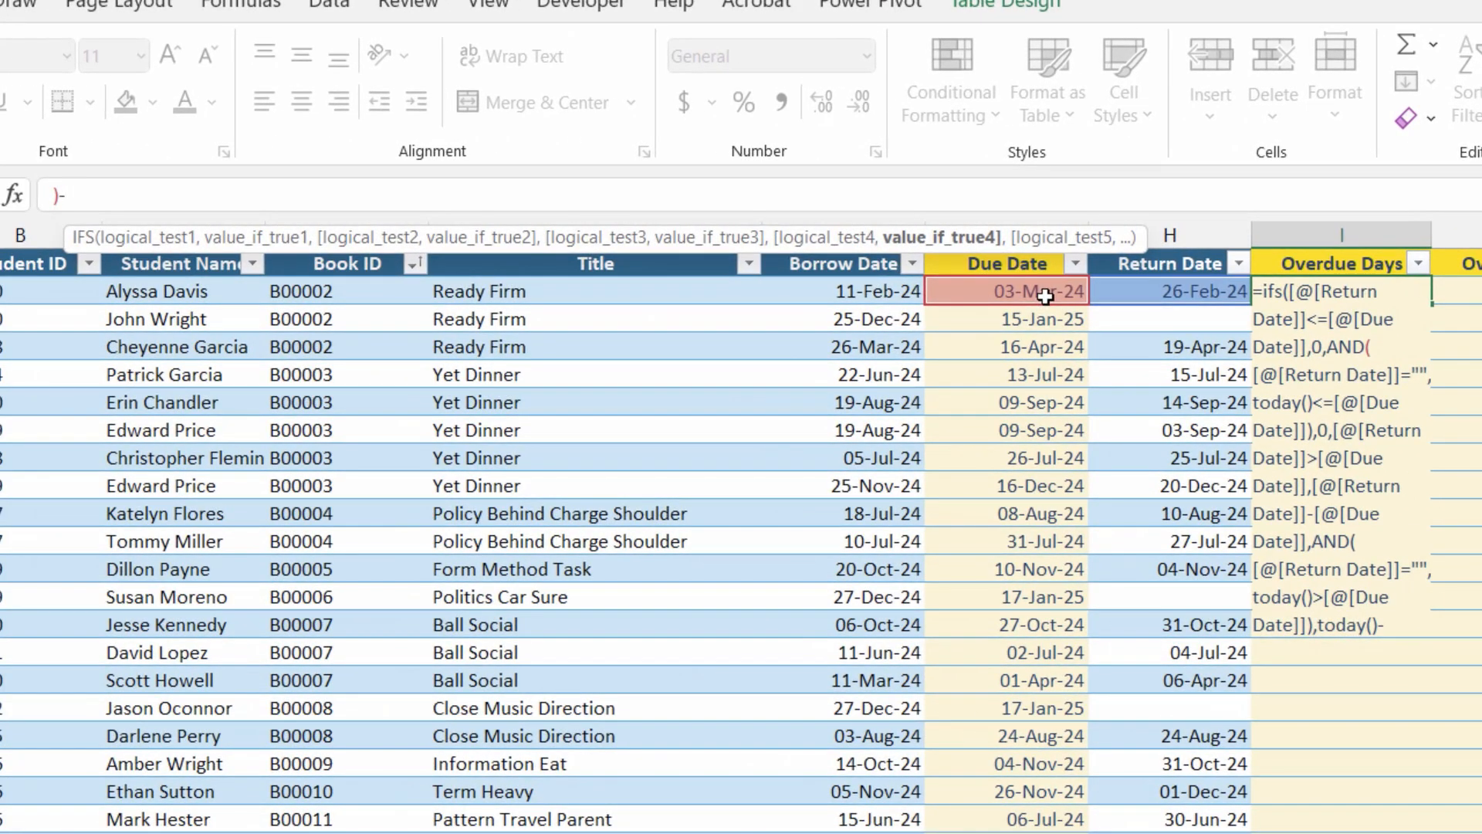
pyautogui.click(1045, 295)
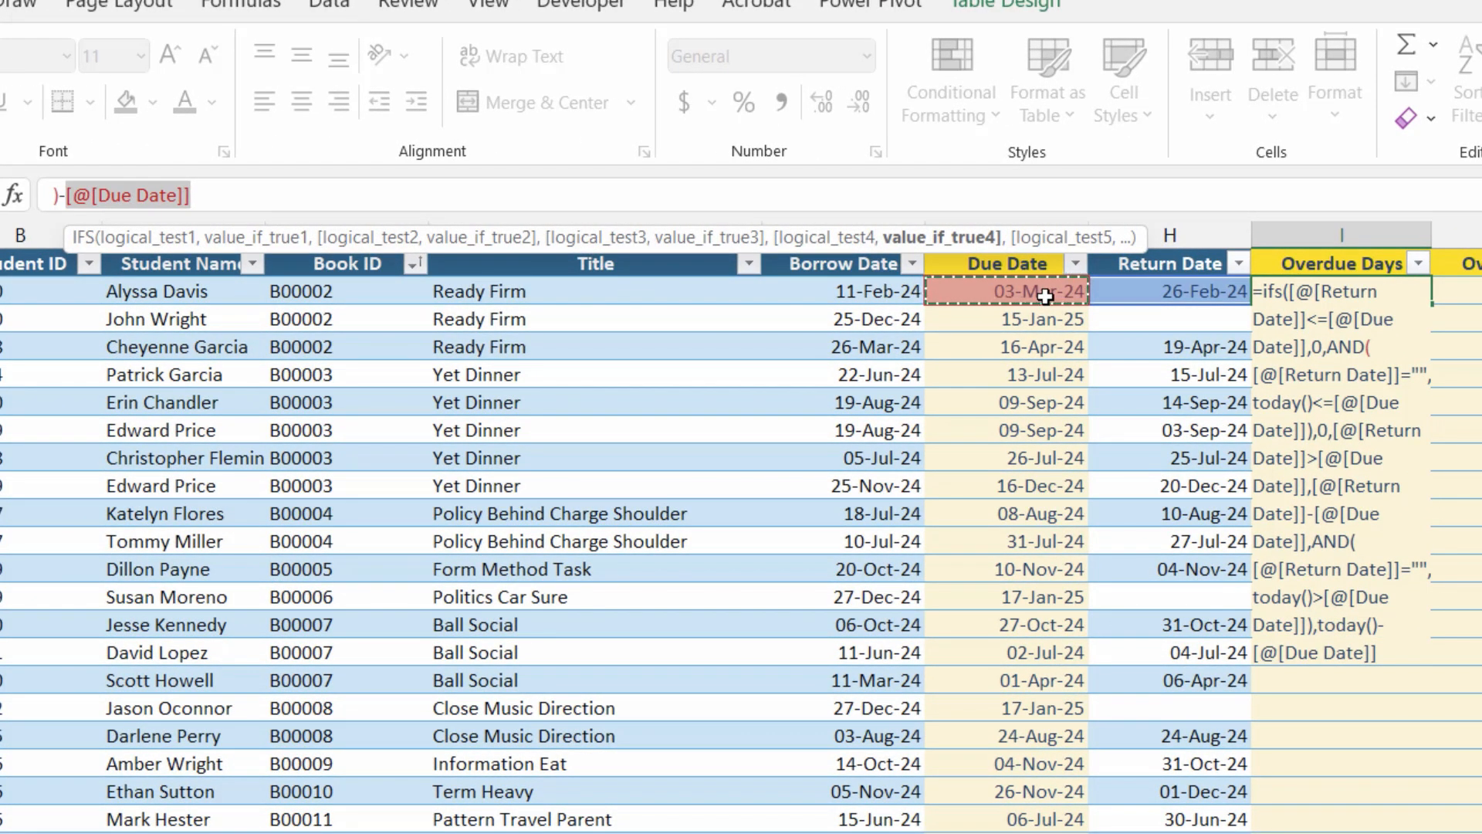
pyautogui.hotkey('ctrl', 'Return')
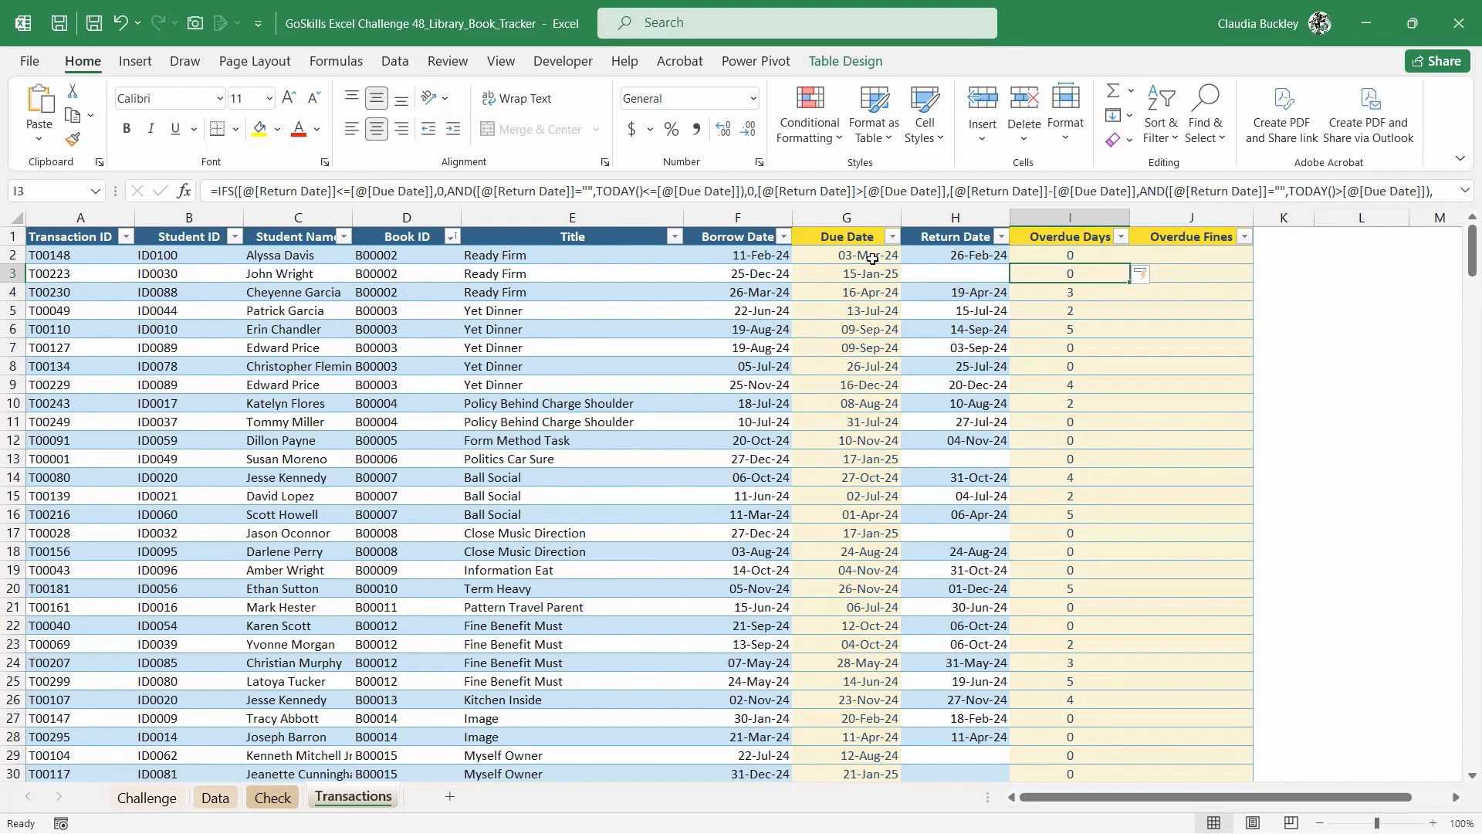
pyautogui.click(878, 279)
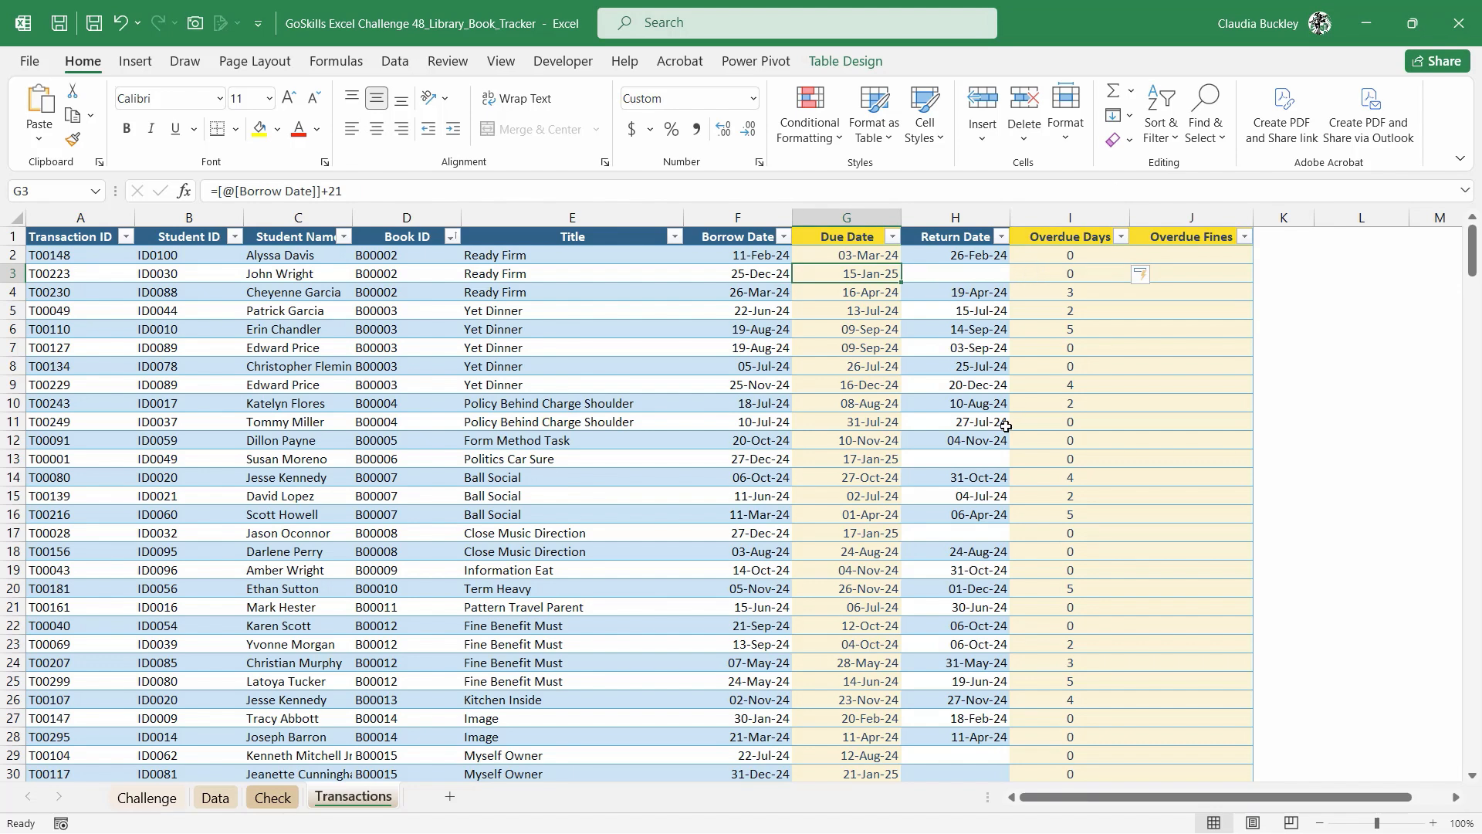
pyautogui.click(885, 461)
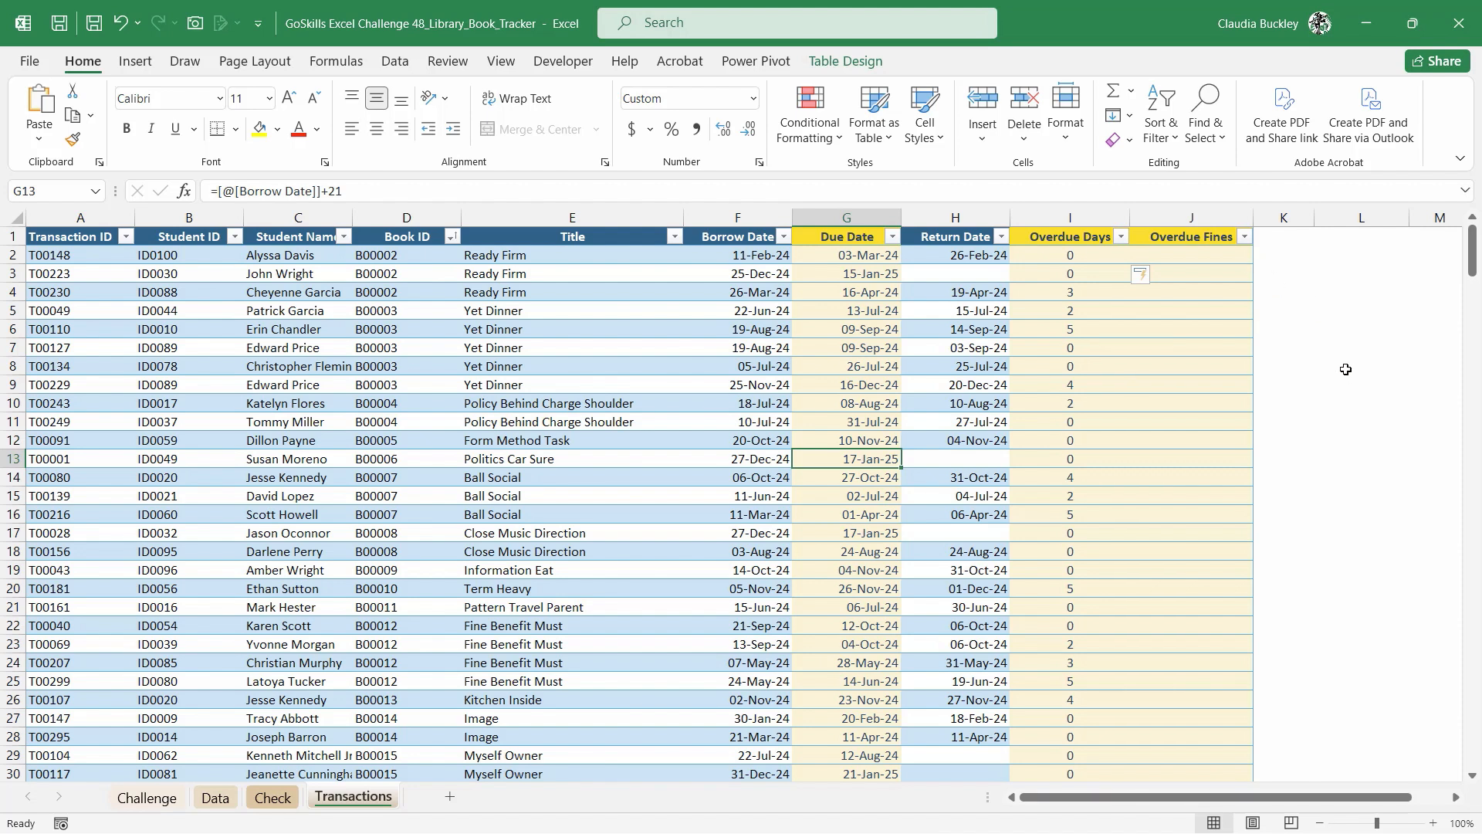
# Fill the Overdue Fines column with the formula =[@[Overdue Days]]*1, starting in J2
pyautogui.click(1174, 257)
pyautogui.write('=')
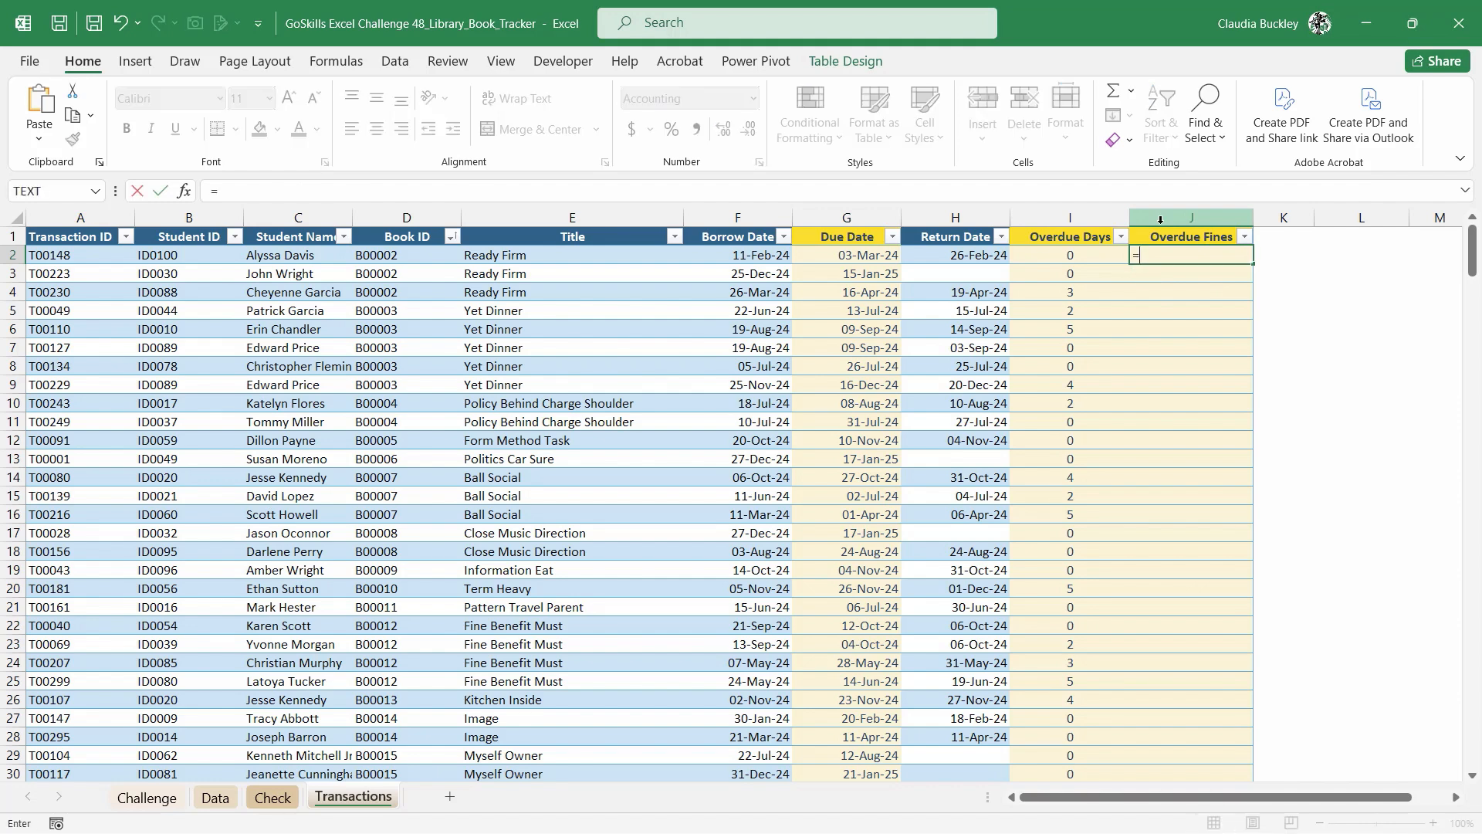
pyautogui.click(1047, 257)
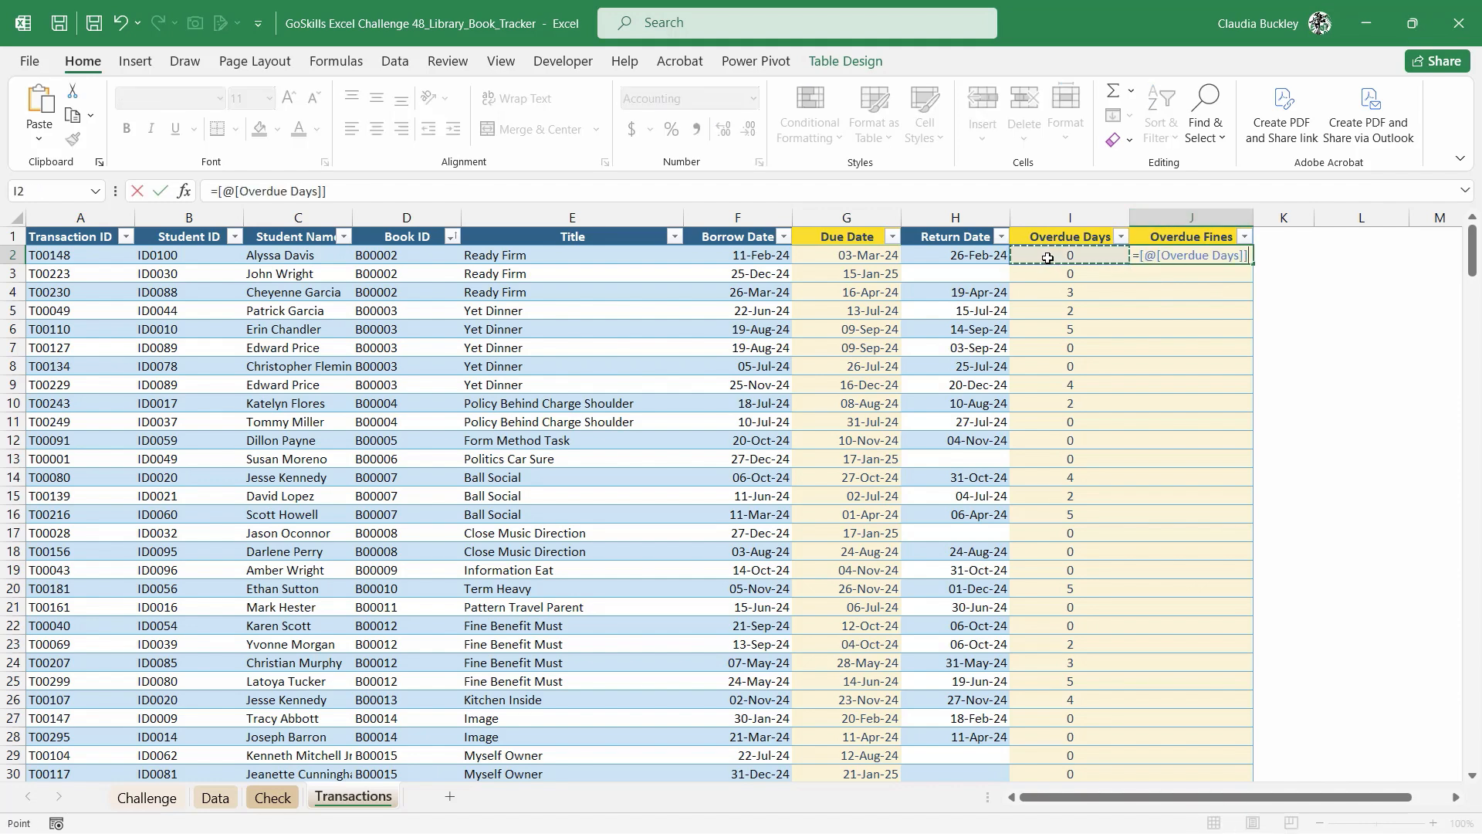
pyautogui.write('*1')
pyautogui.press('Return')
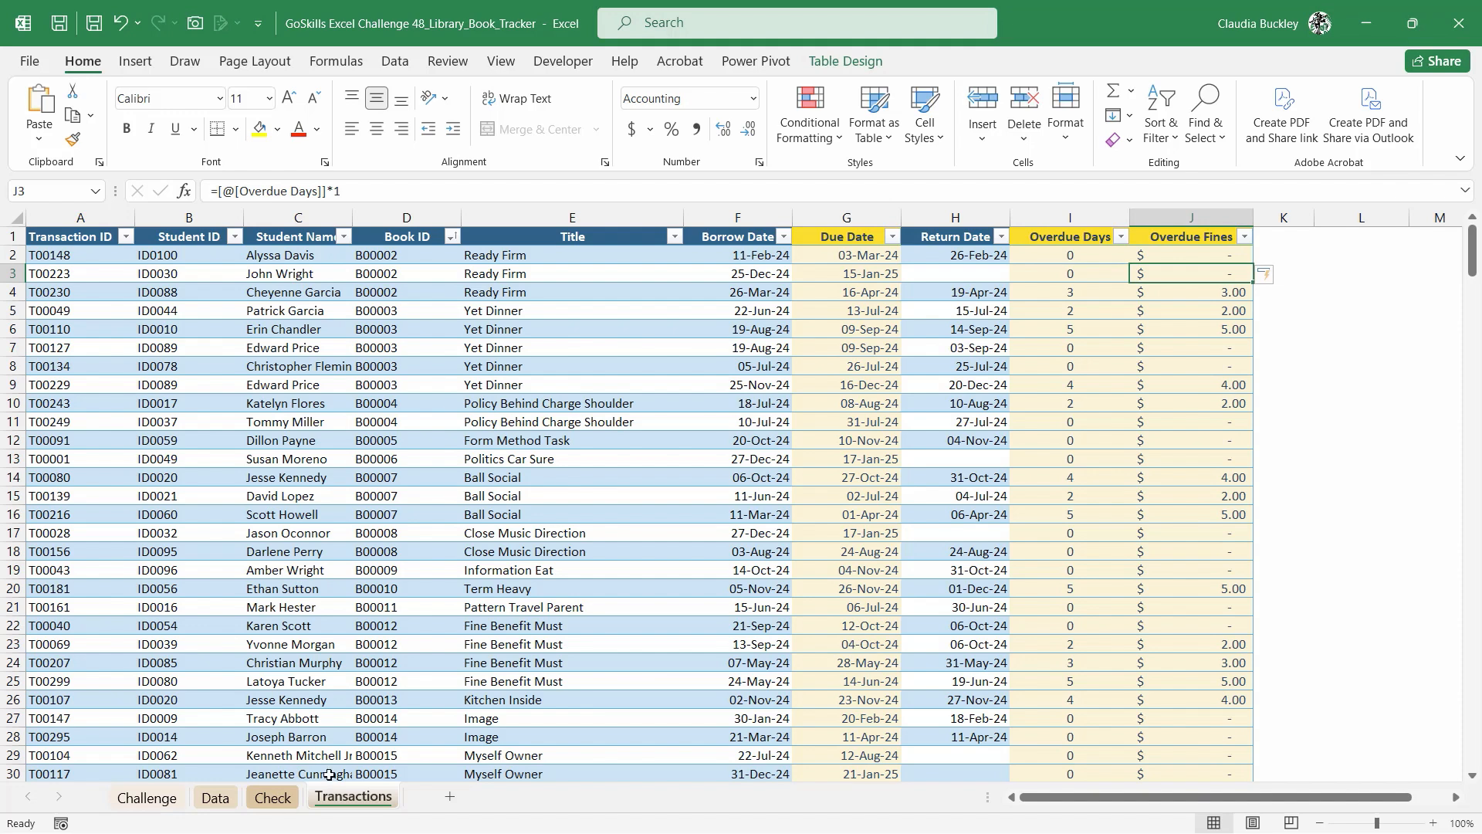
# Check the book's due dates on the Check sheet, then set the Borrow Date in Transactions cell F31 to 29-Dec-24
pyautogui.click(284, 802)
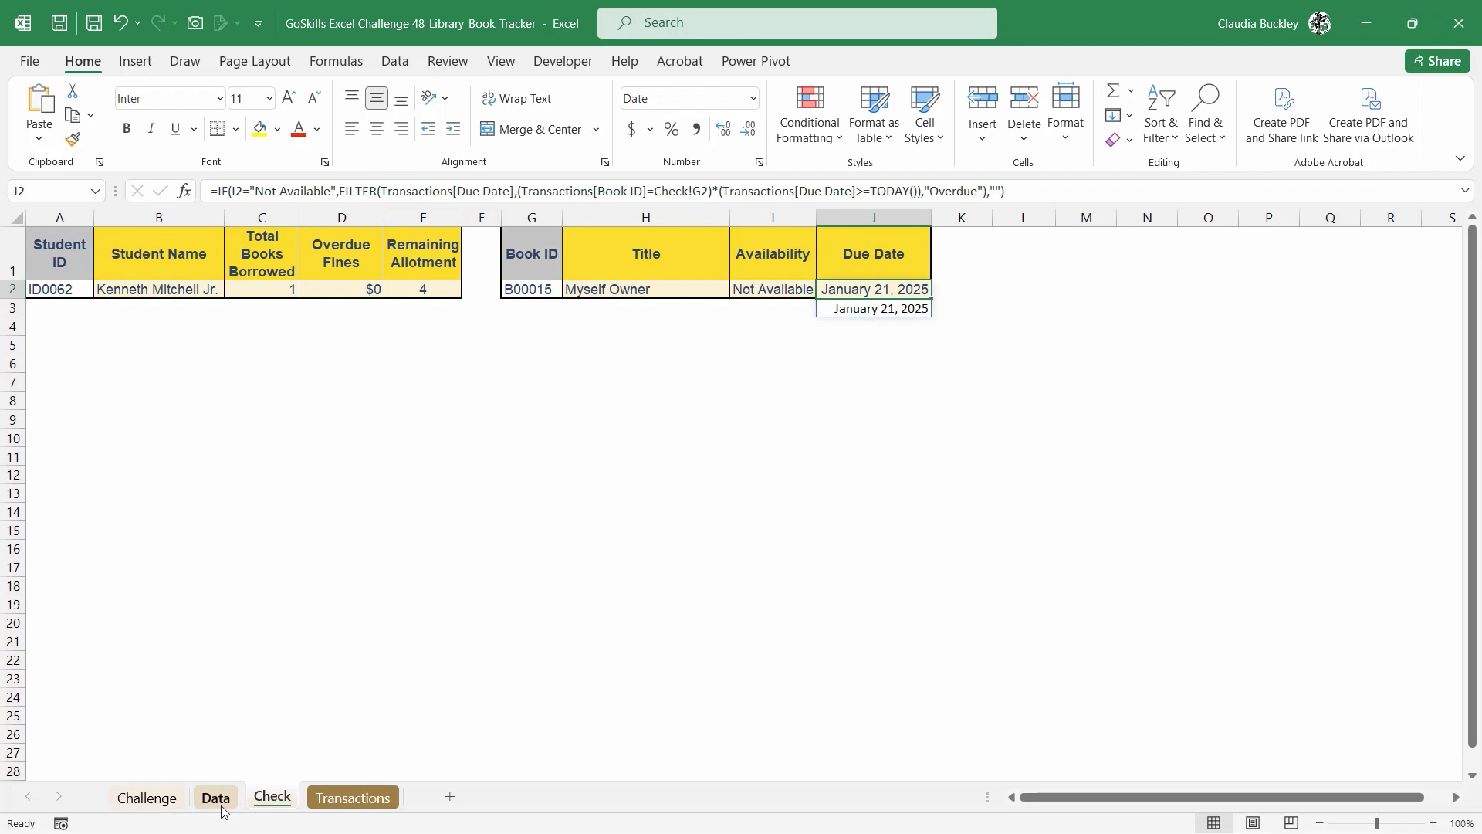
pyautogui.click(353, 797)
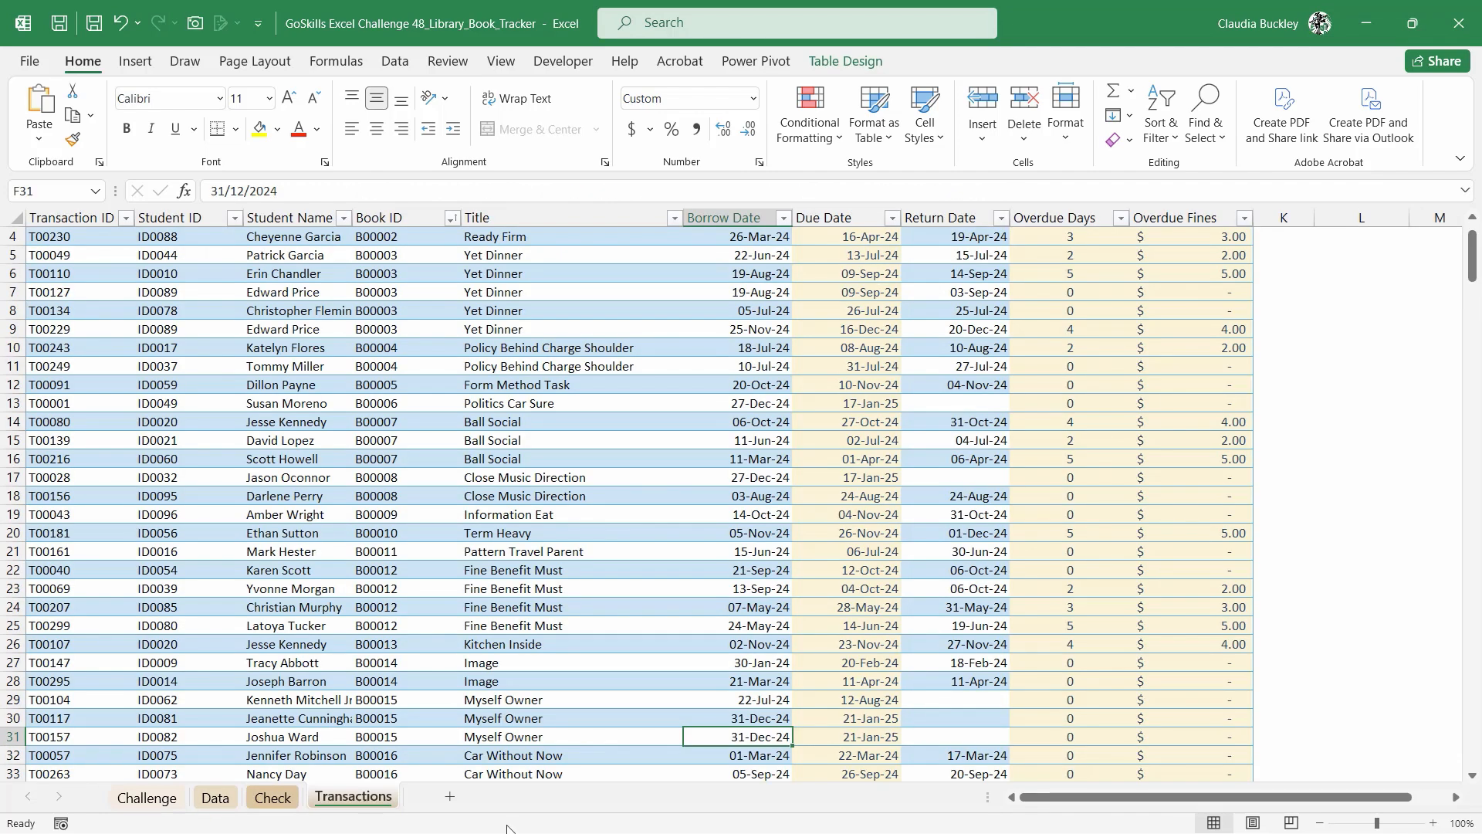
pyautogui.write('29dec24')
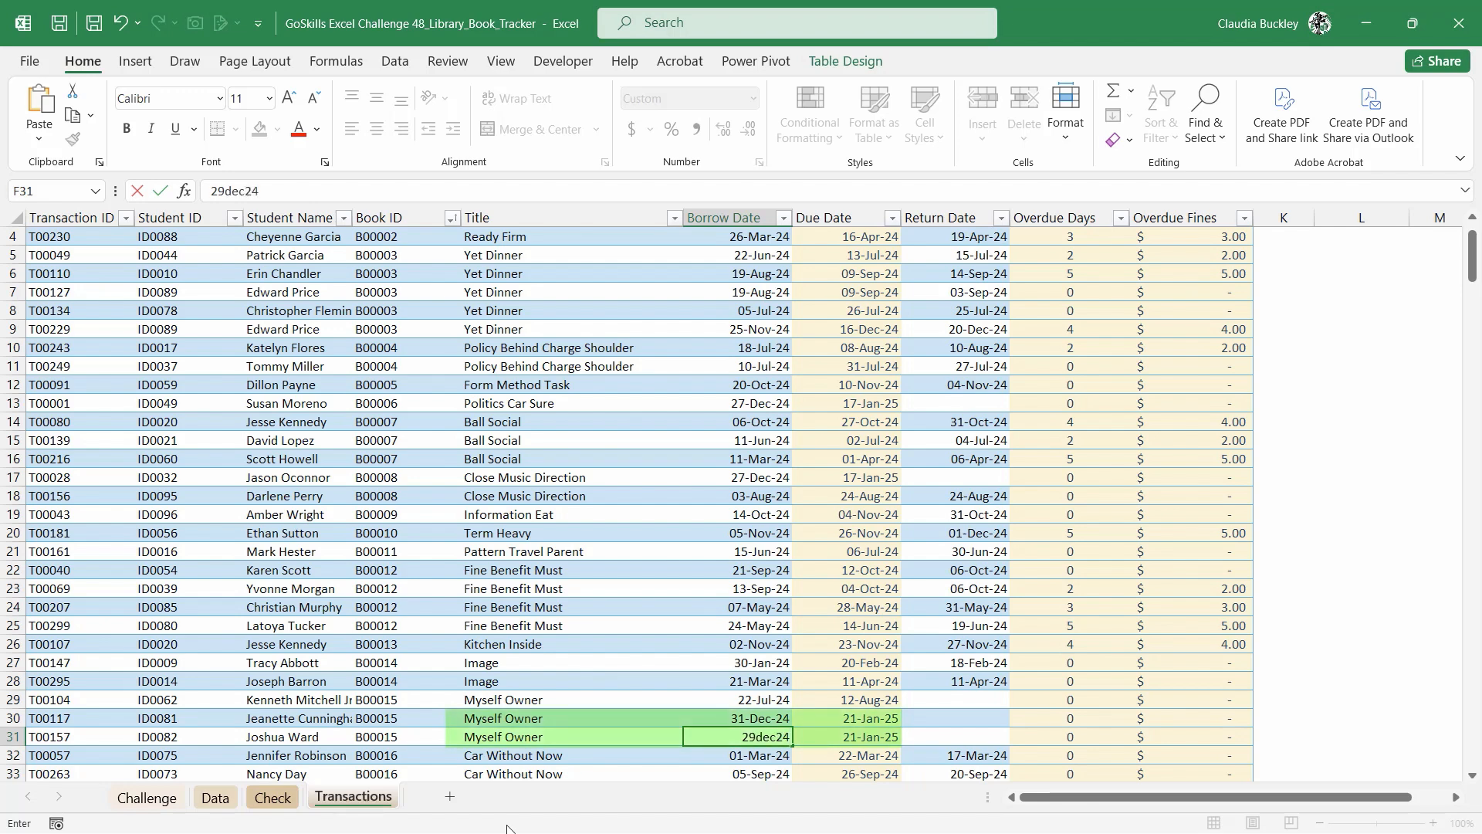
pyautogui.press('Return')
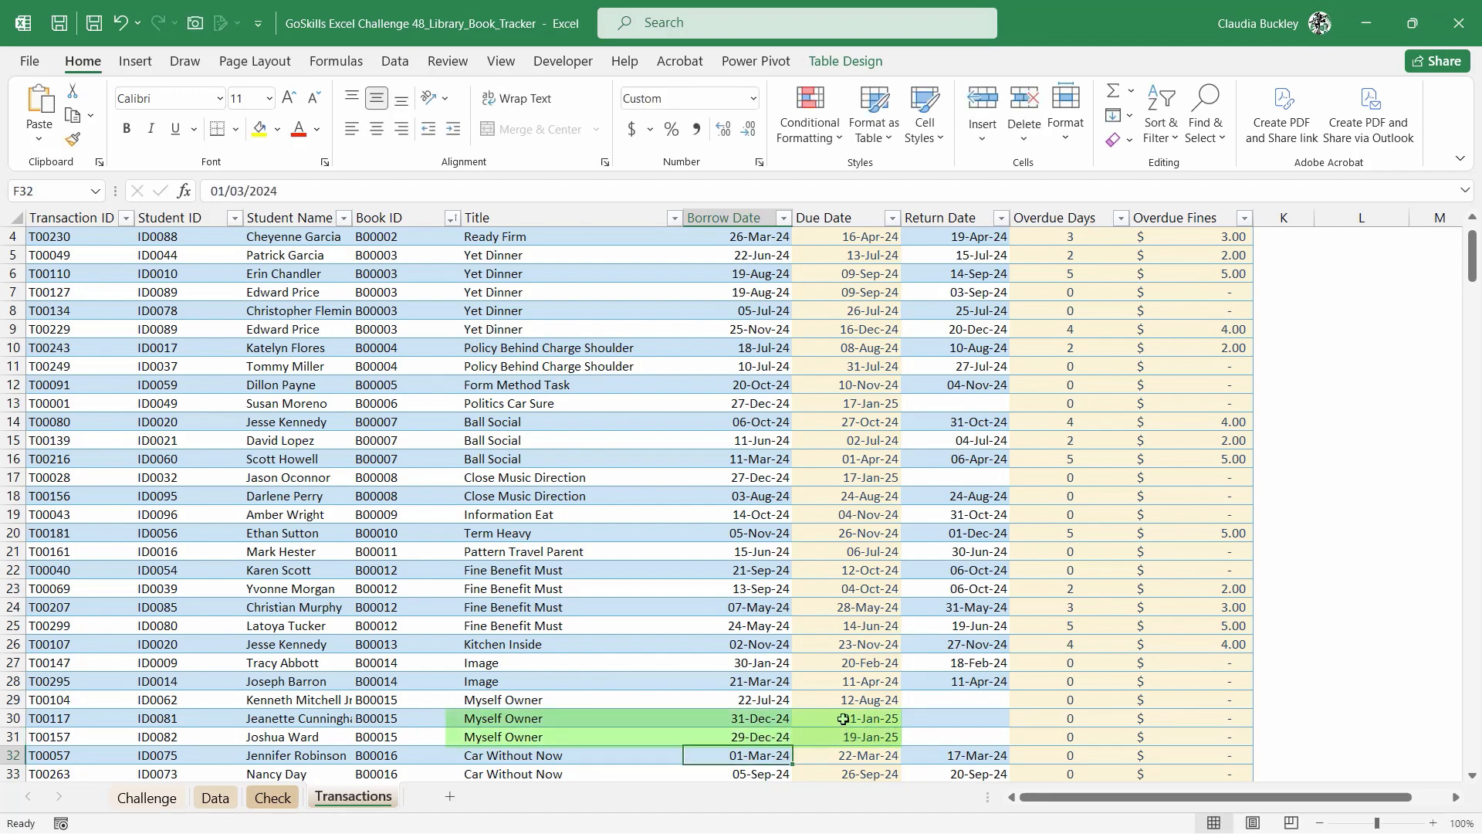
# Wrap the FILTER function in the Check sheet's Due Date formula (J2) in SMALL with k set to 1
pyautogui.click(274, 798)
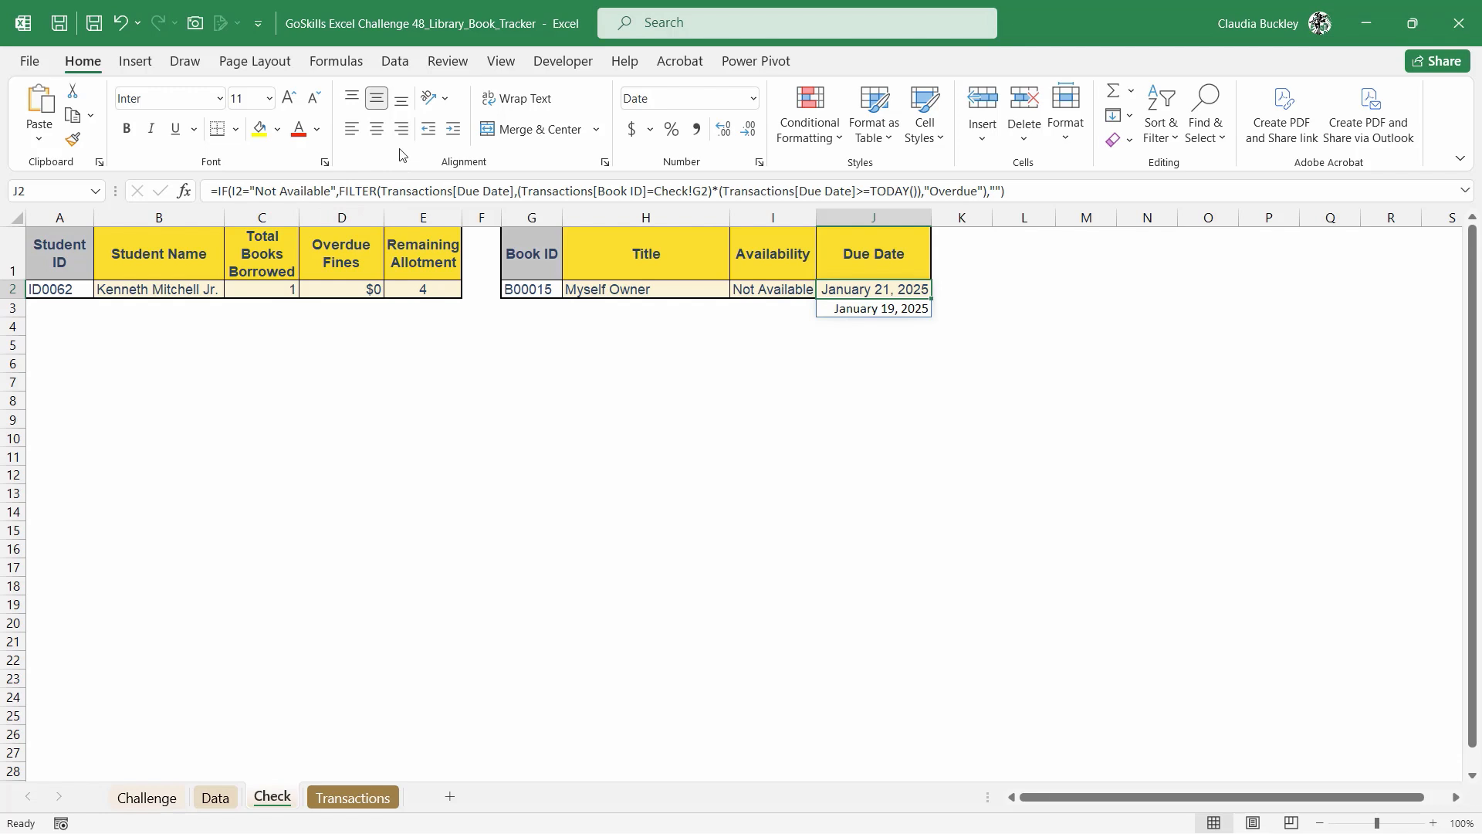
pyautogui.click(339, 195)
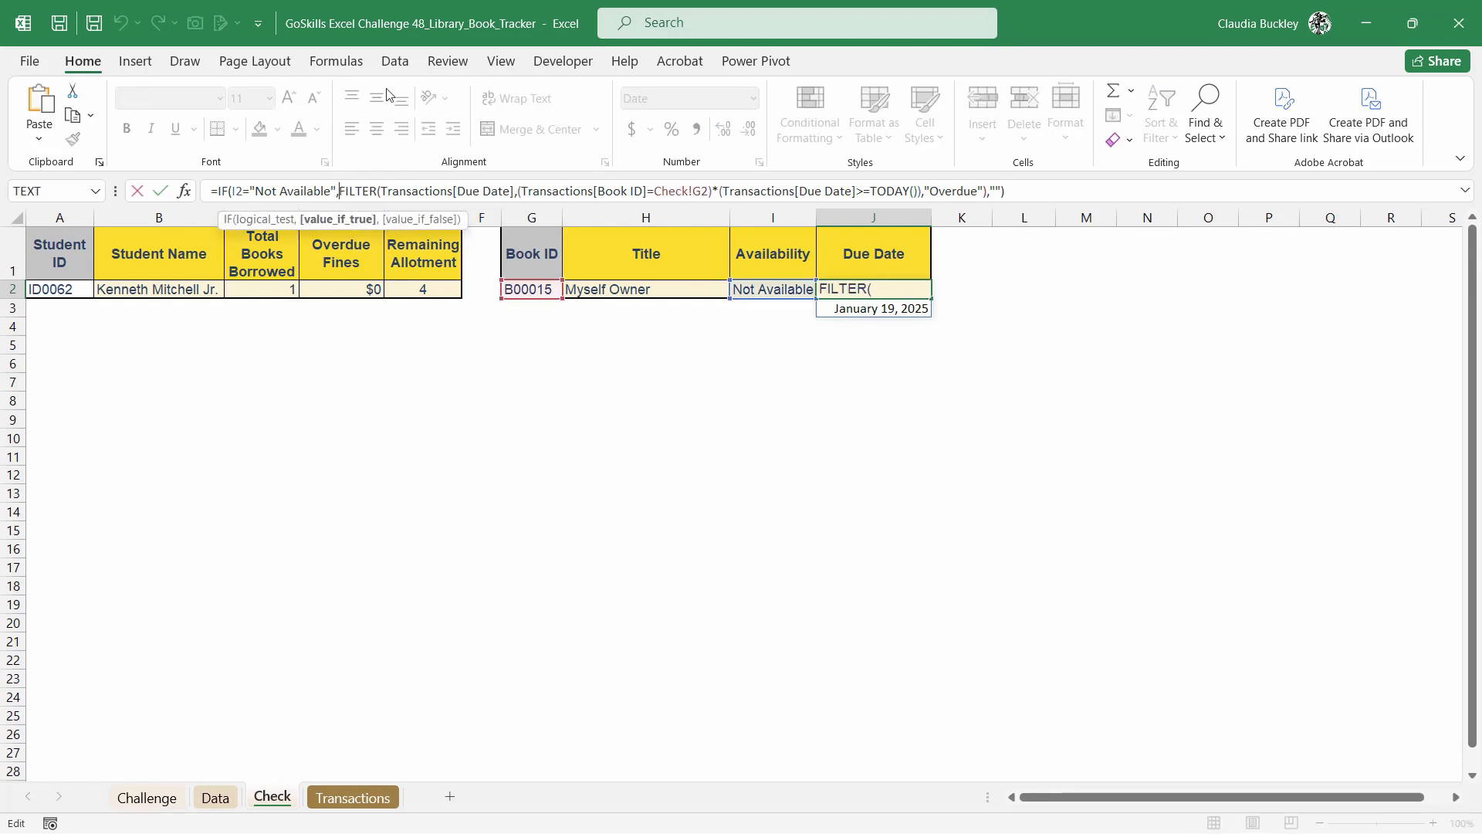
pyautogui.write('SMALL')
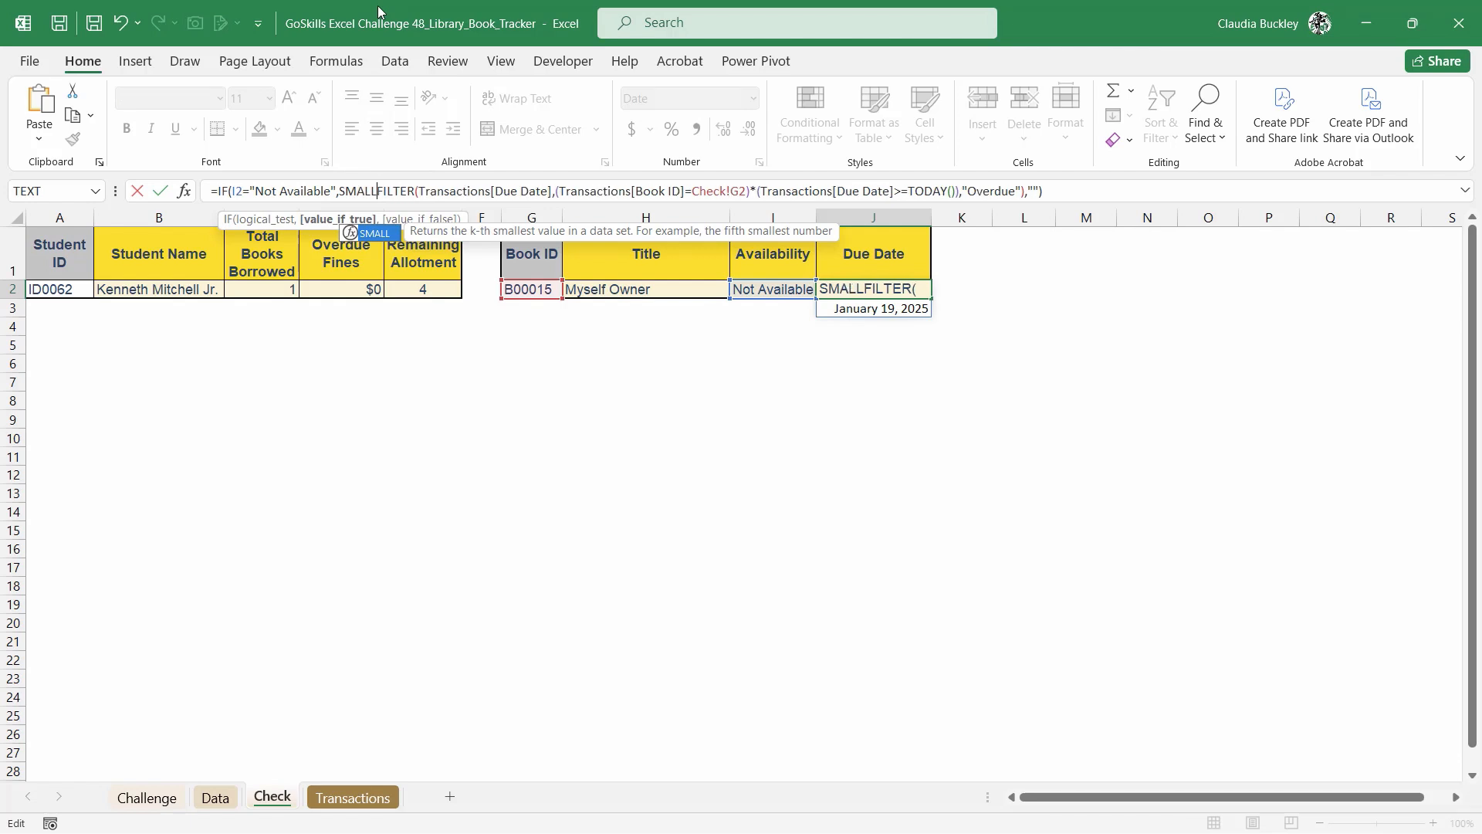
pyautogui.write('(')
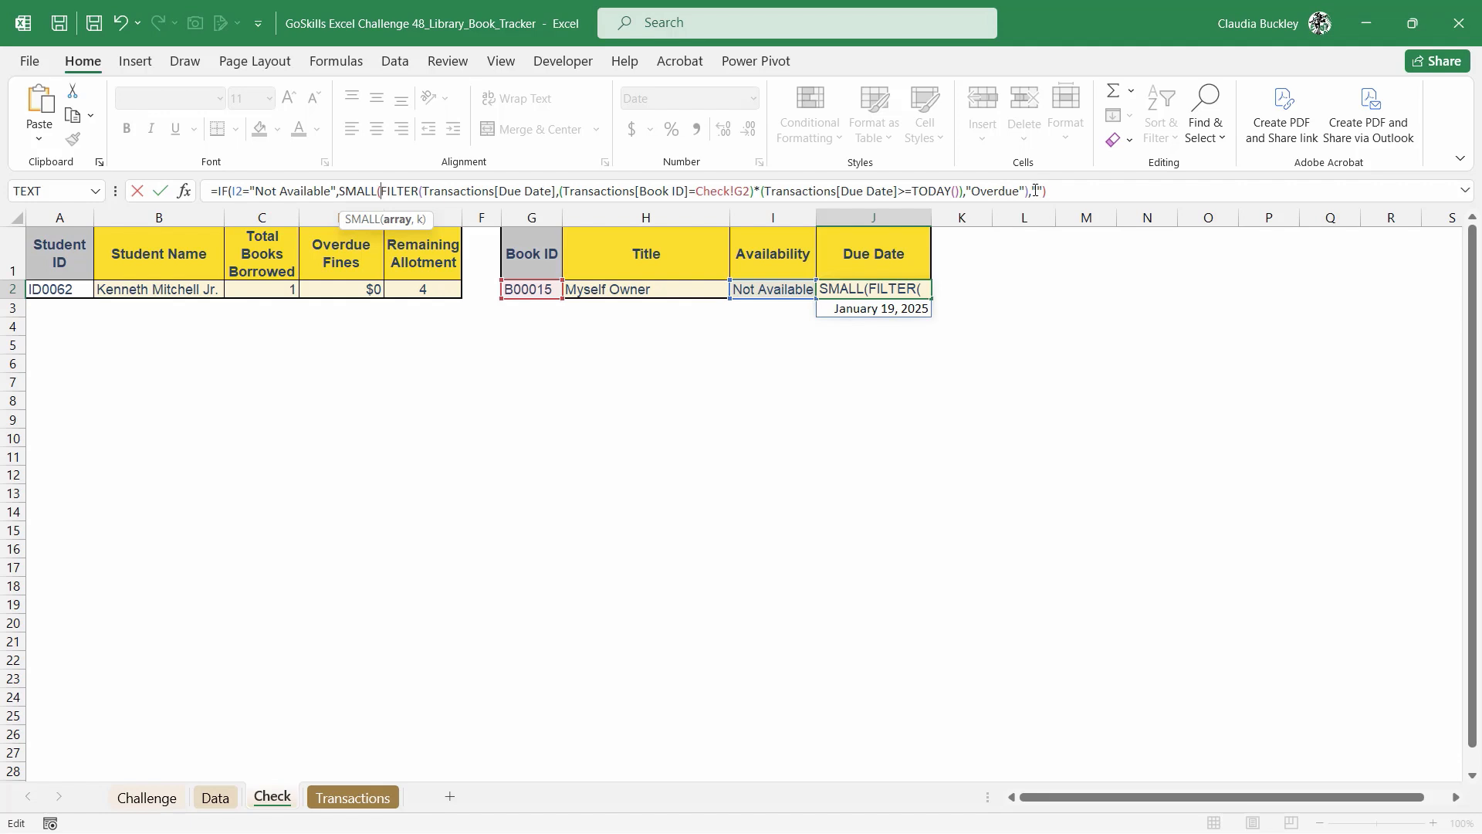
pyautogui.click(1034, 189)
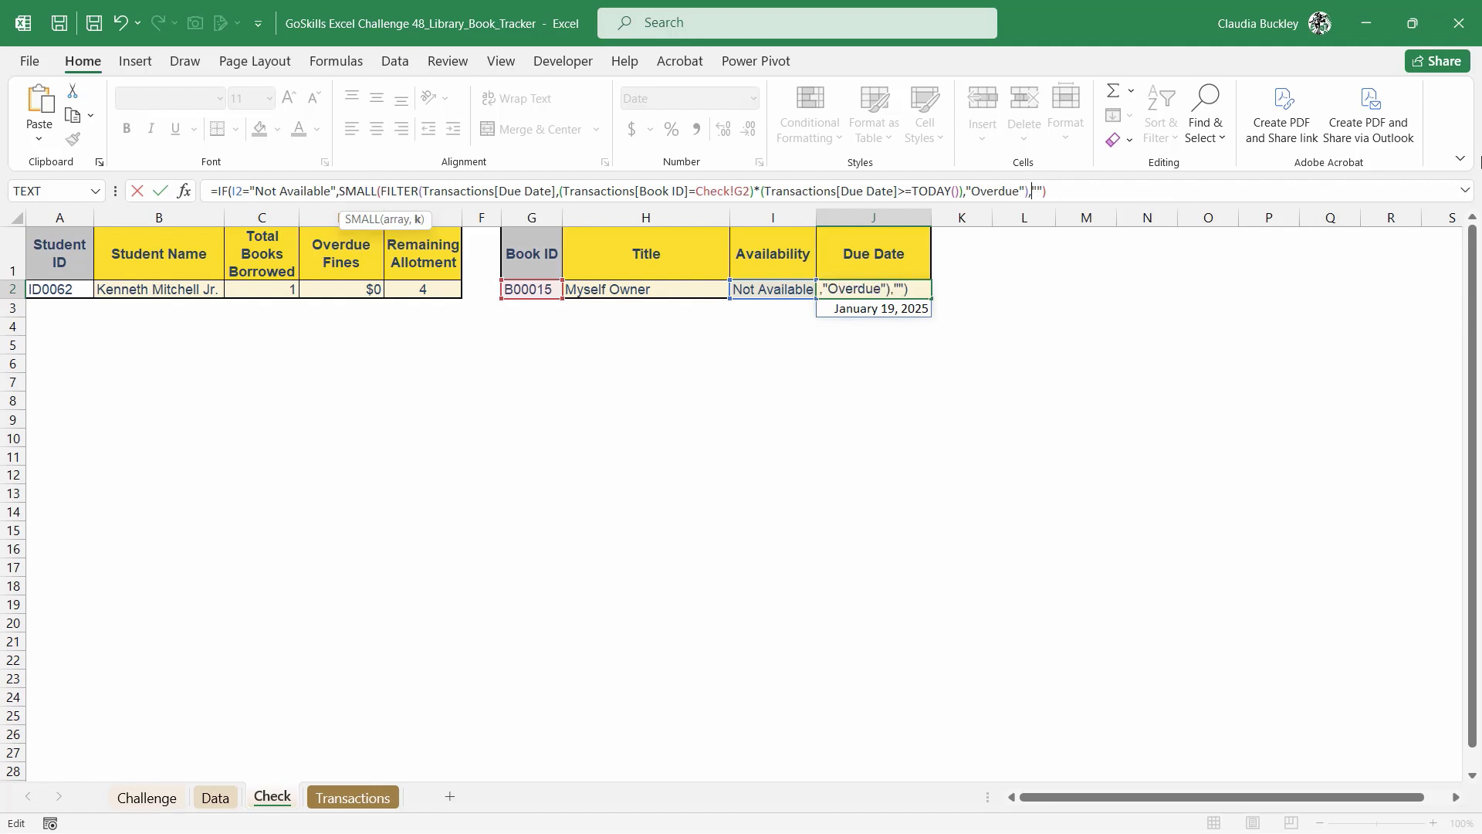
pyautogui.write('1')
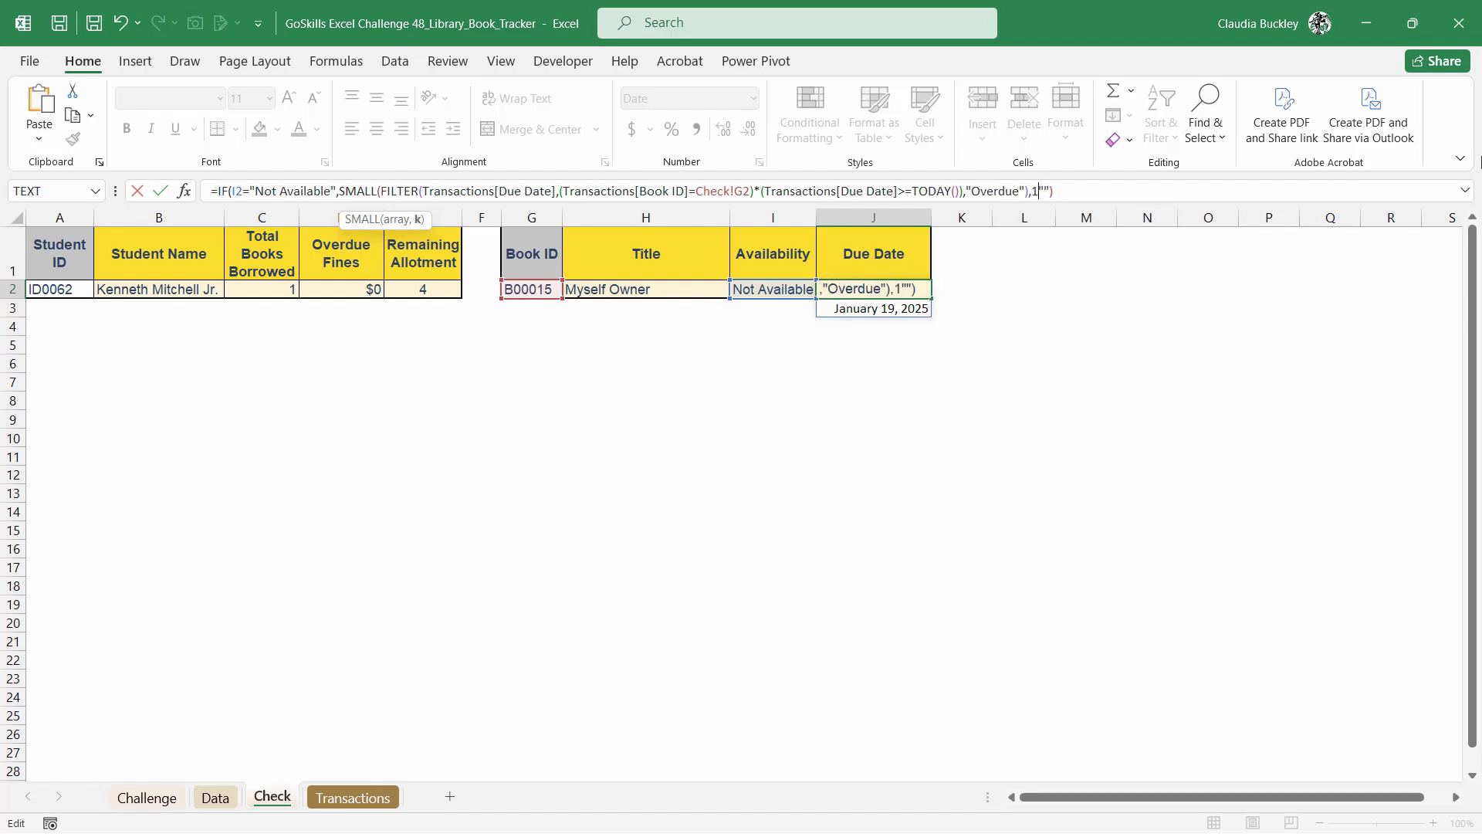
pyautogui.write(')')
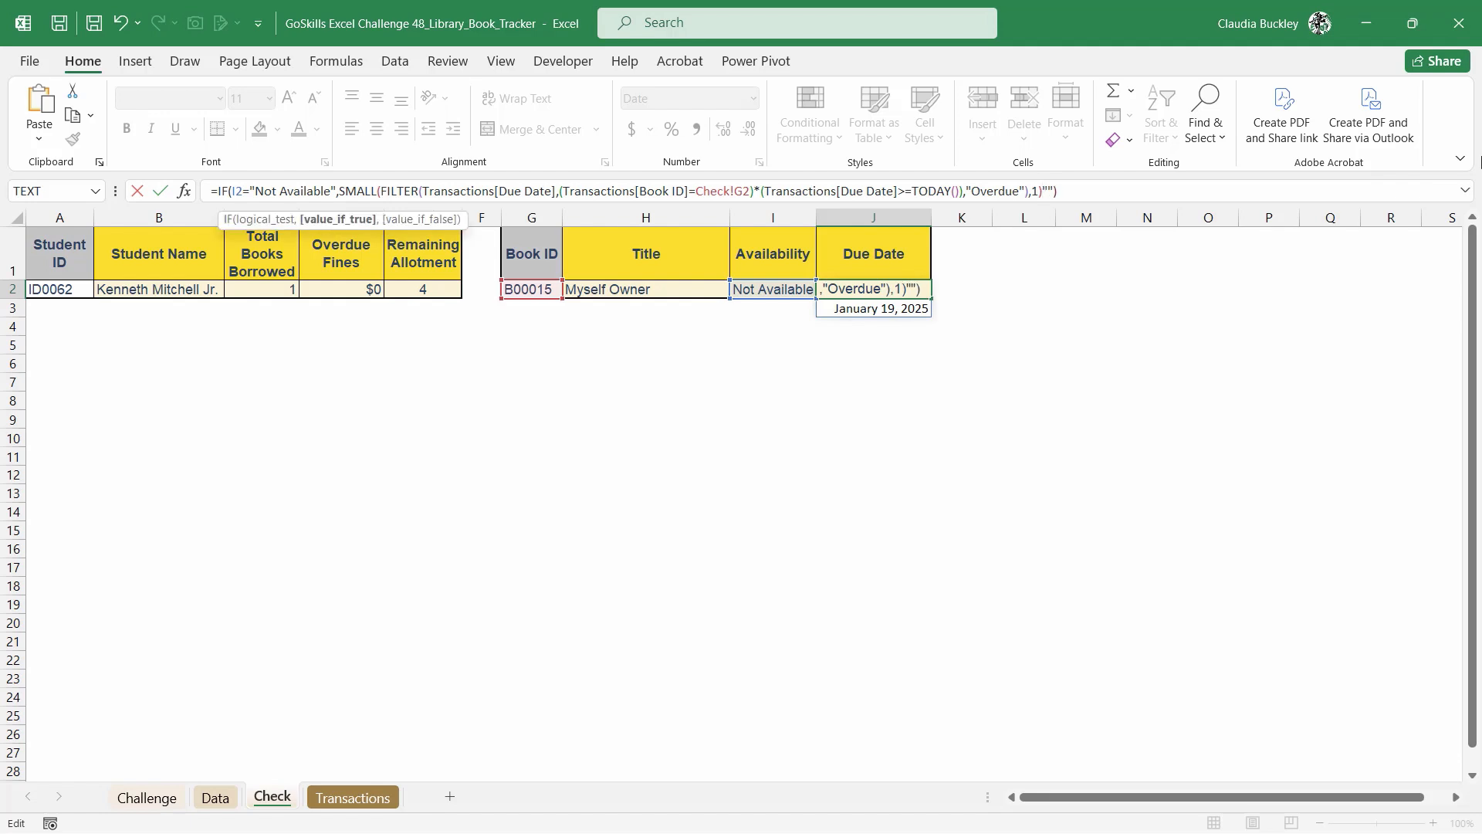
pyautogui.write(',')
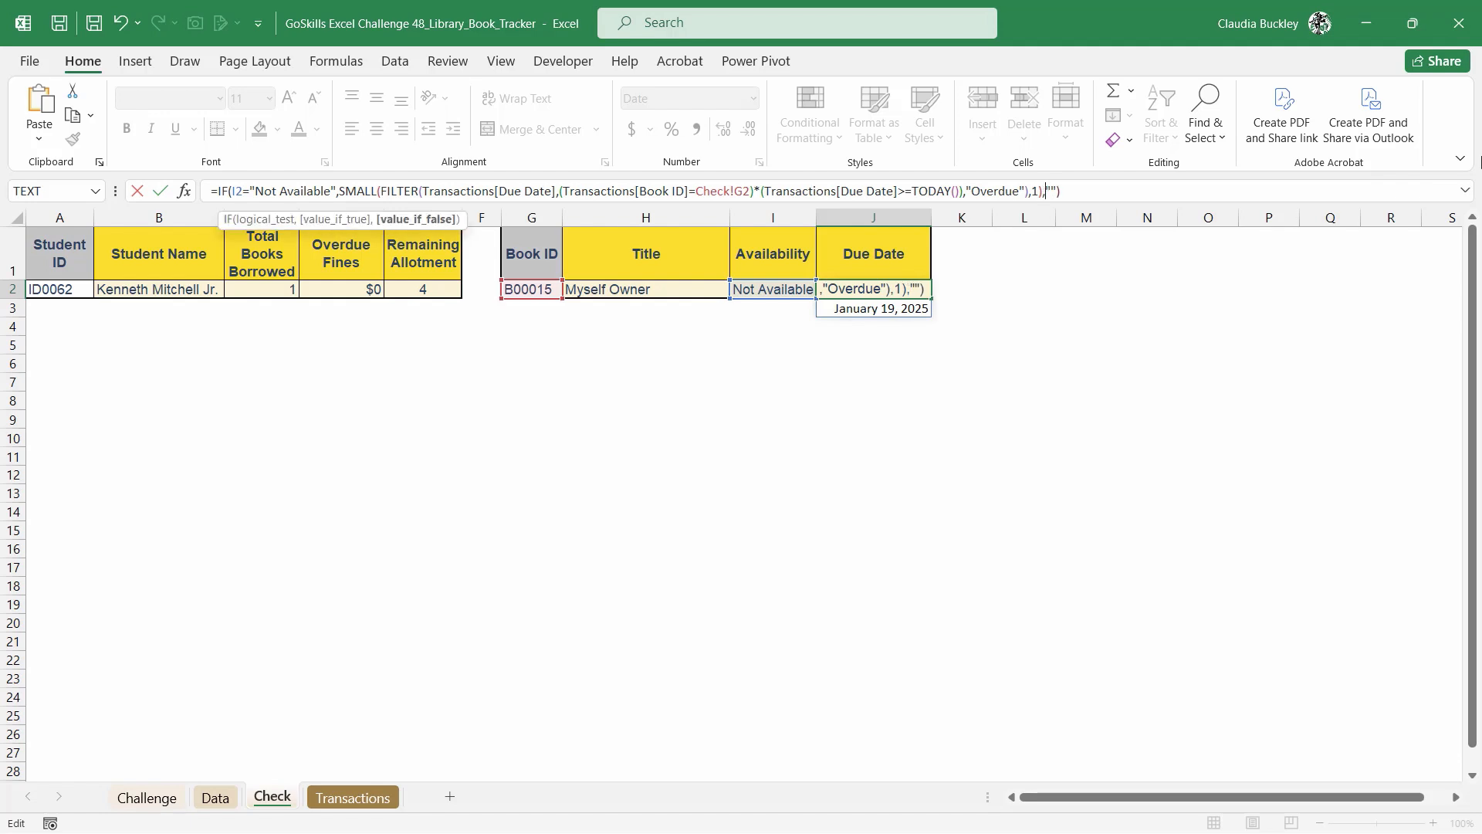
pyautogui.press('Return')
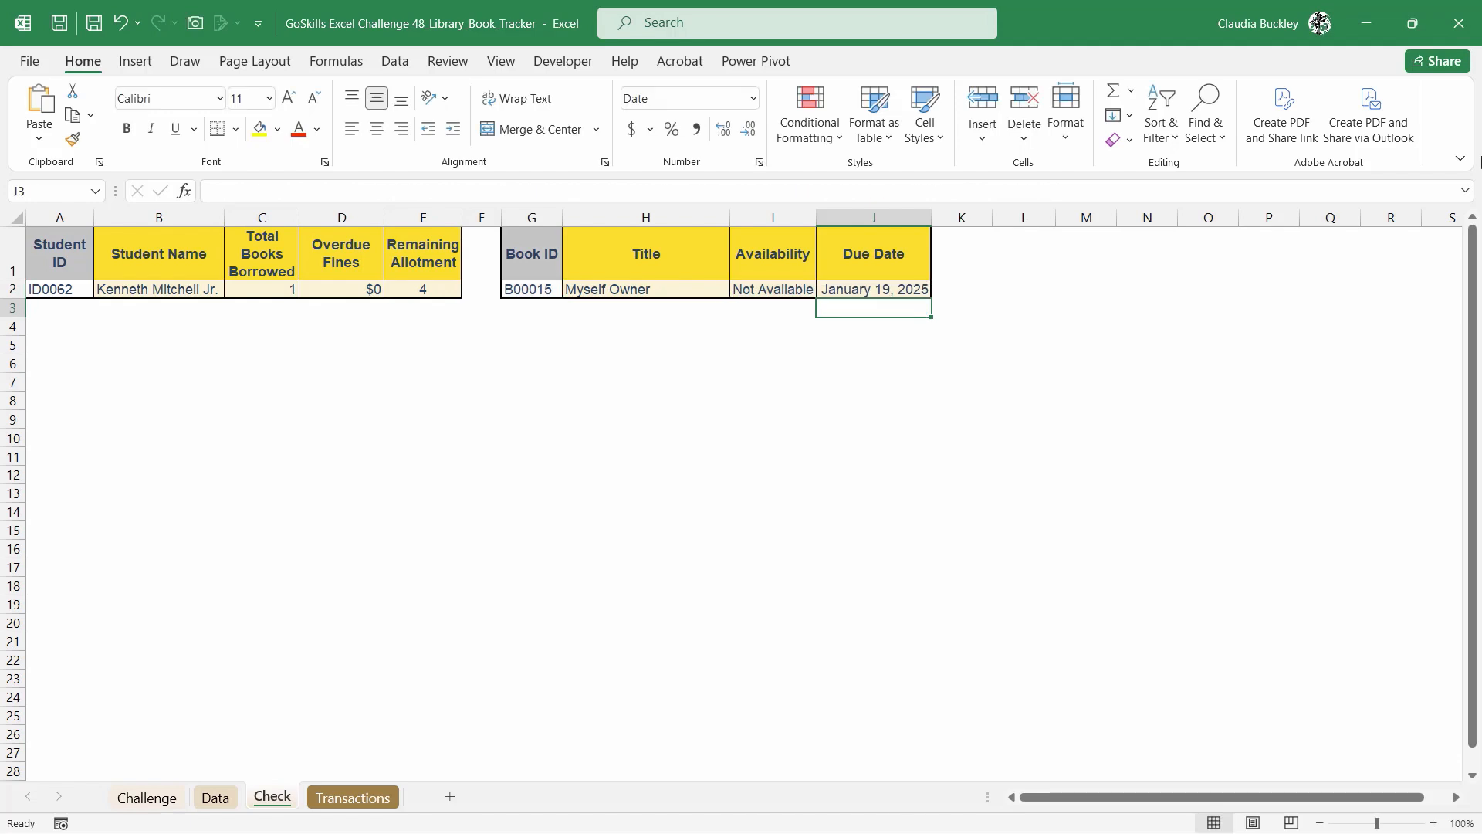